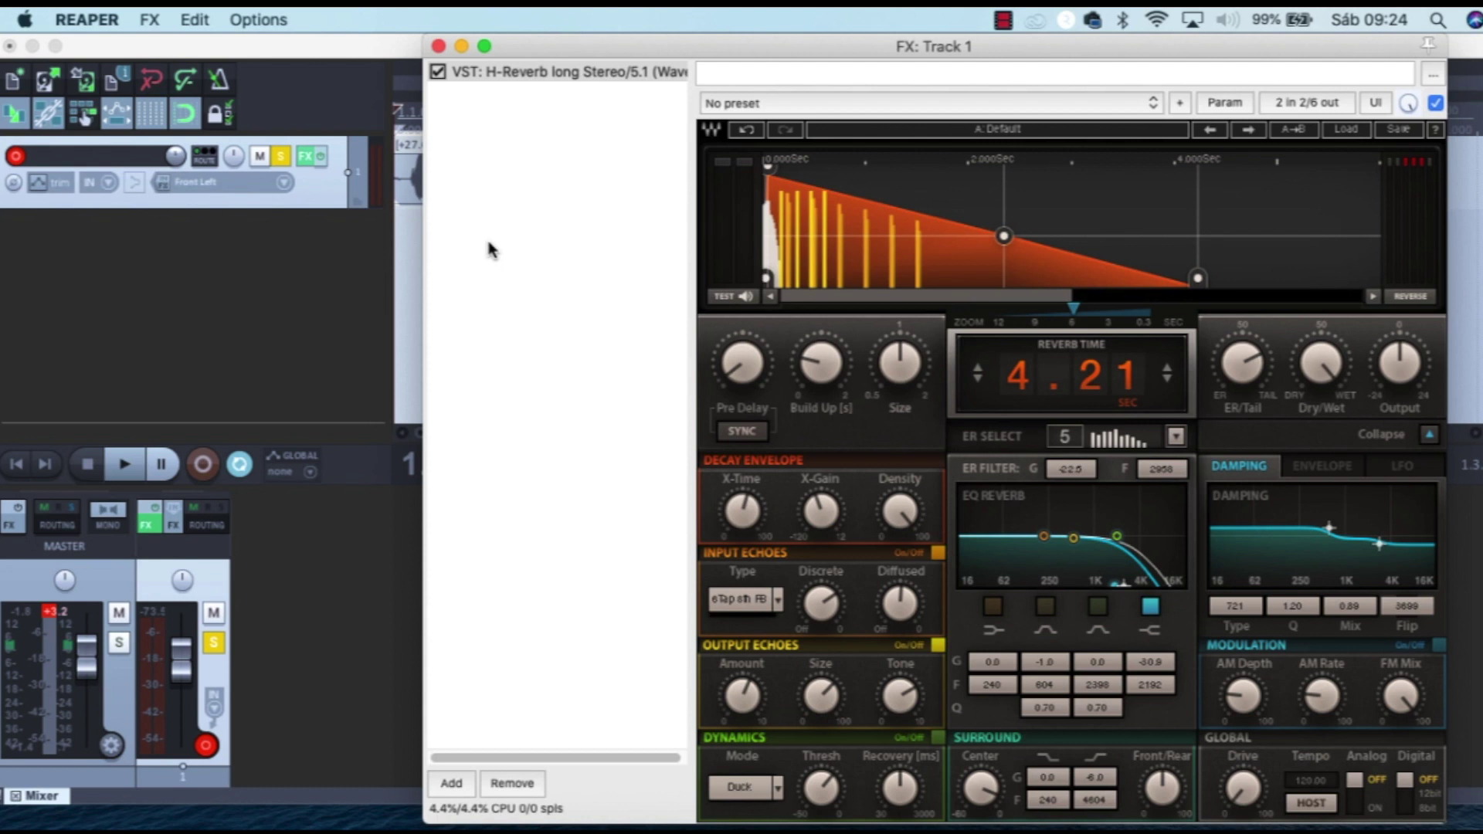
Step: Hide the effects window, bypass track 1's effects and play the clip dry
click(305, 157)
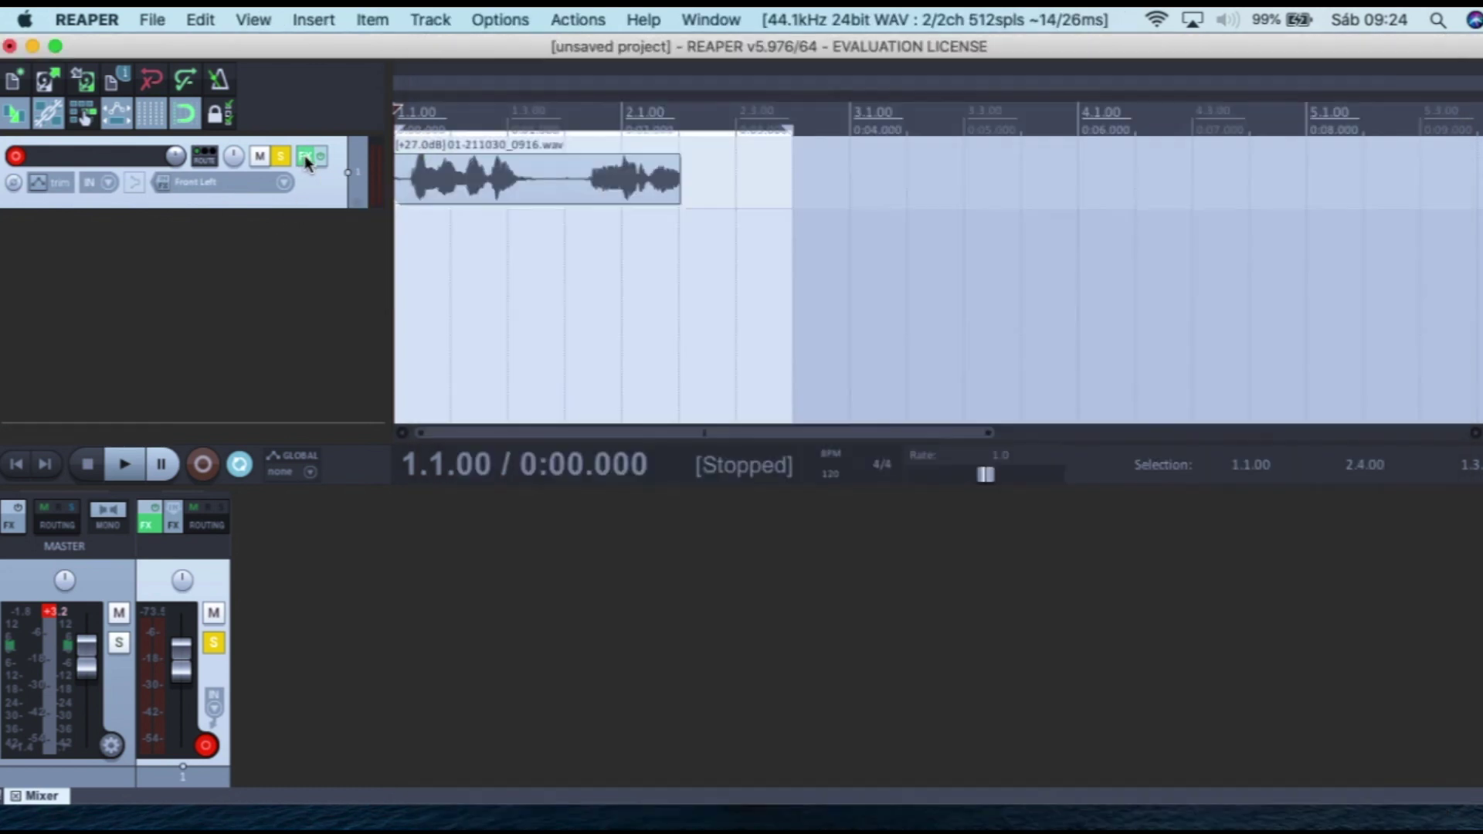
click(321, 157)
key(space)
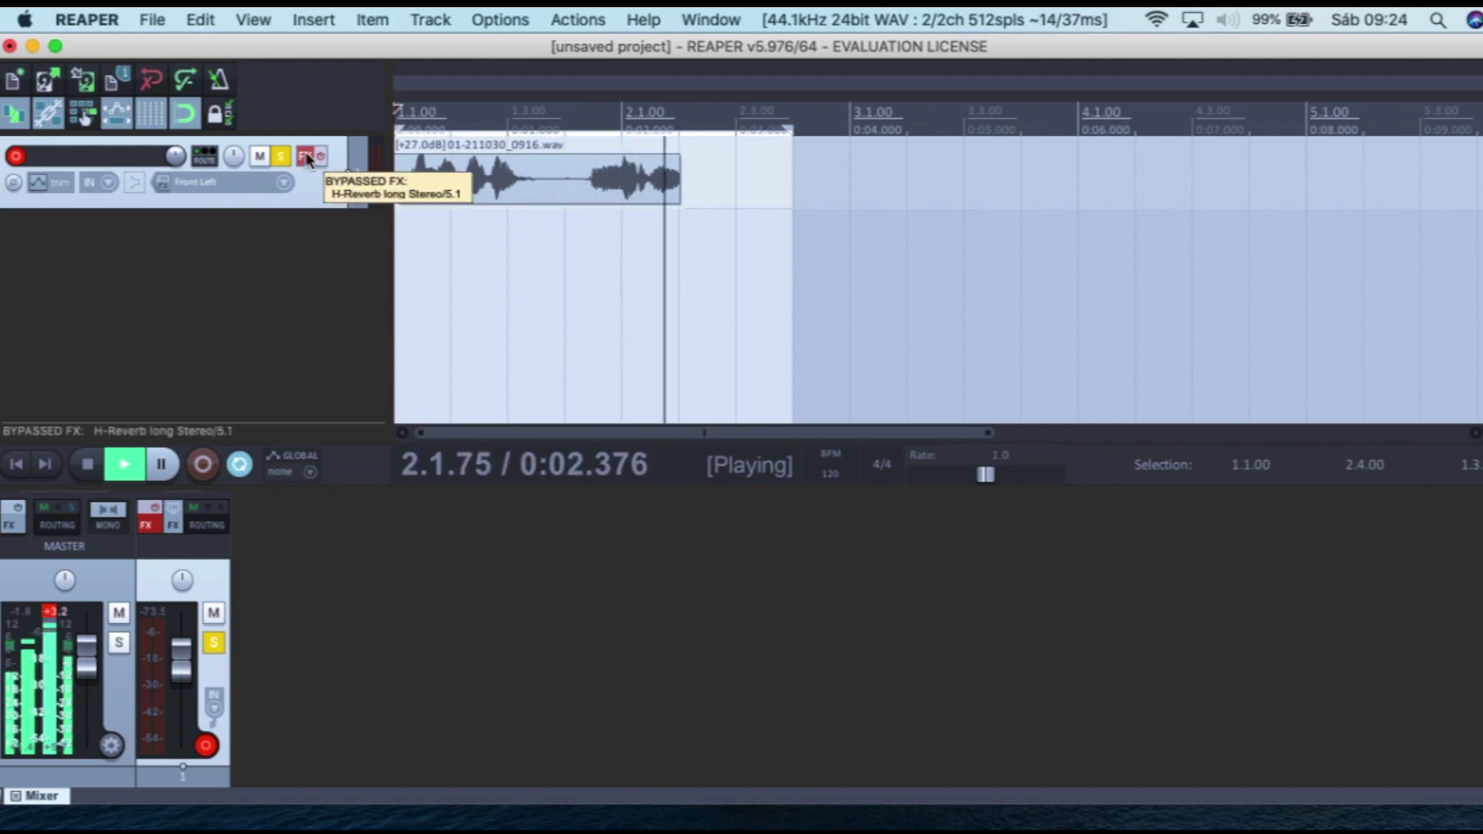
key(space)
Step: Reopen track 1's H-Reverb window, re-enable the effects and move the window aside to the left
click(306, 158)
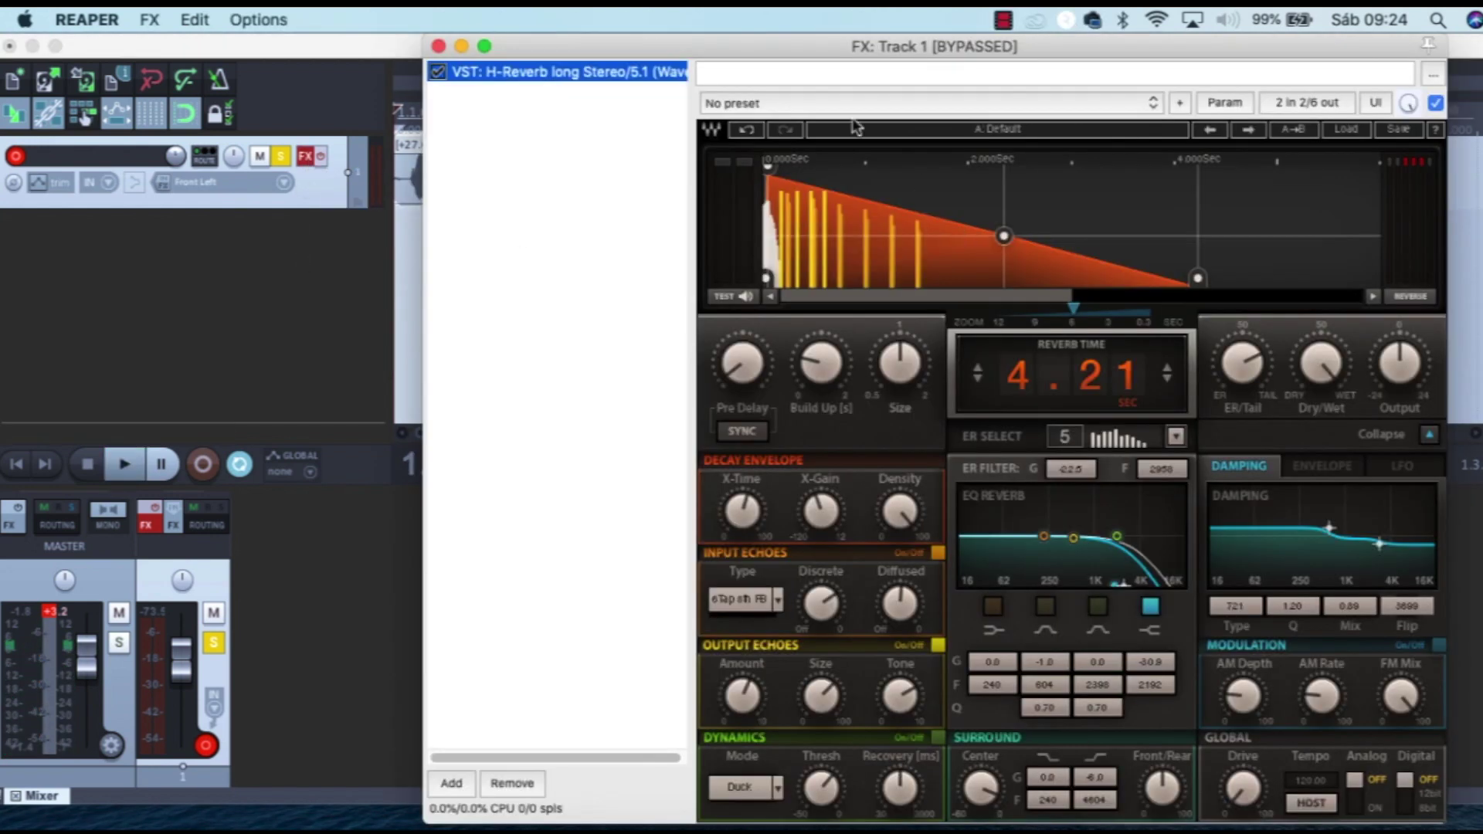
click(320, 156)
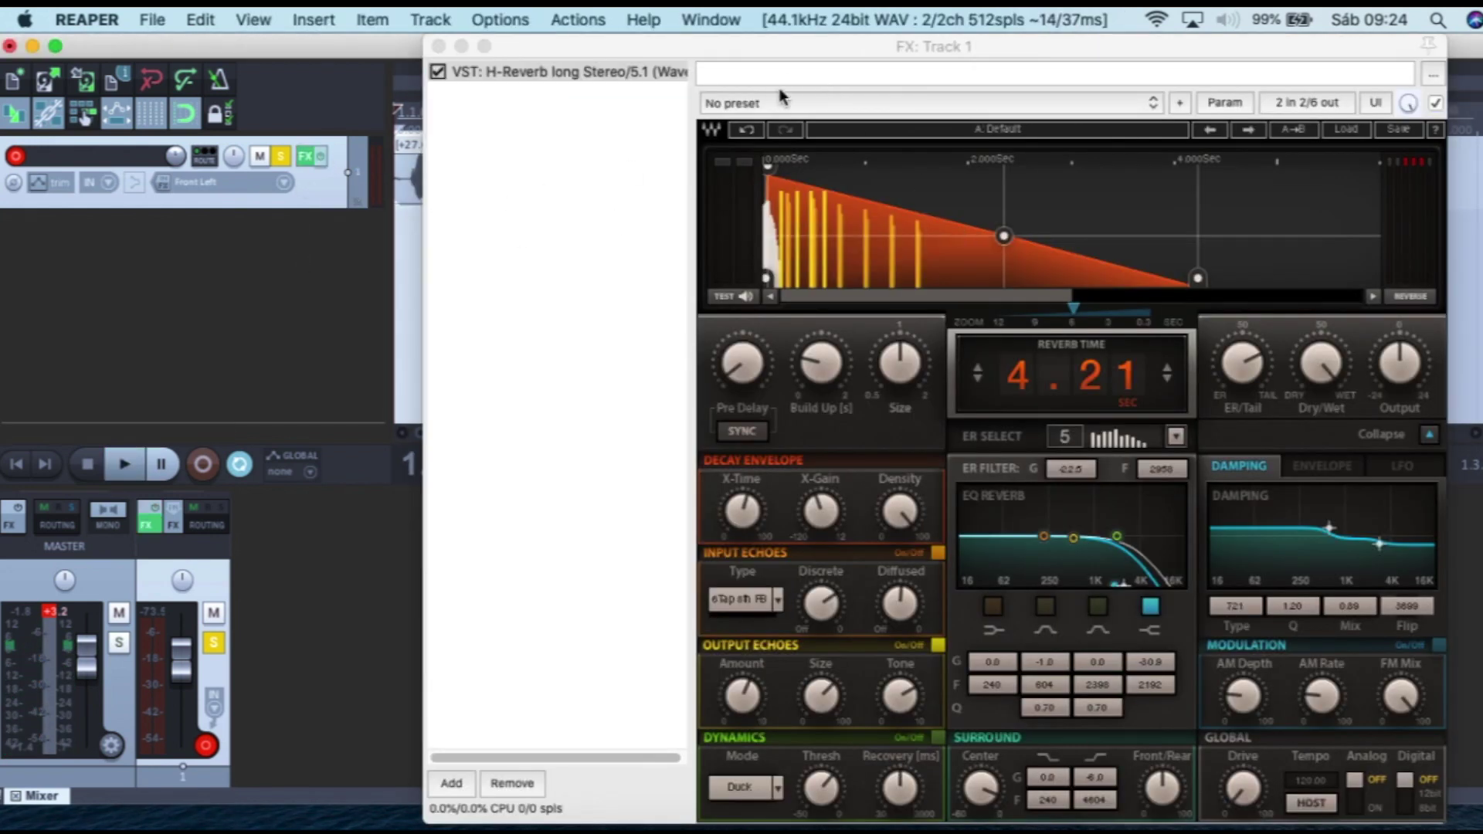
drag(759, 60, 653, 59)
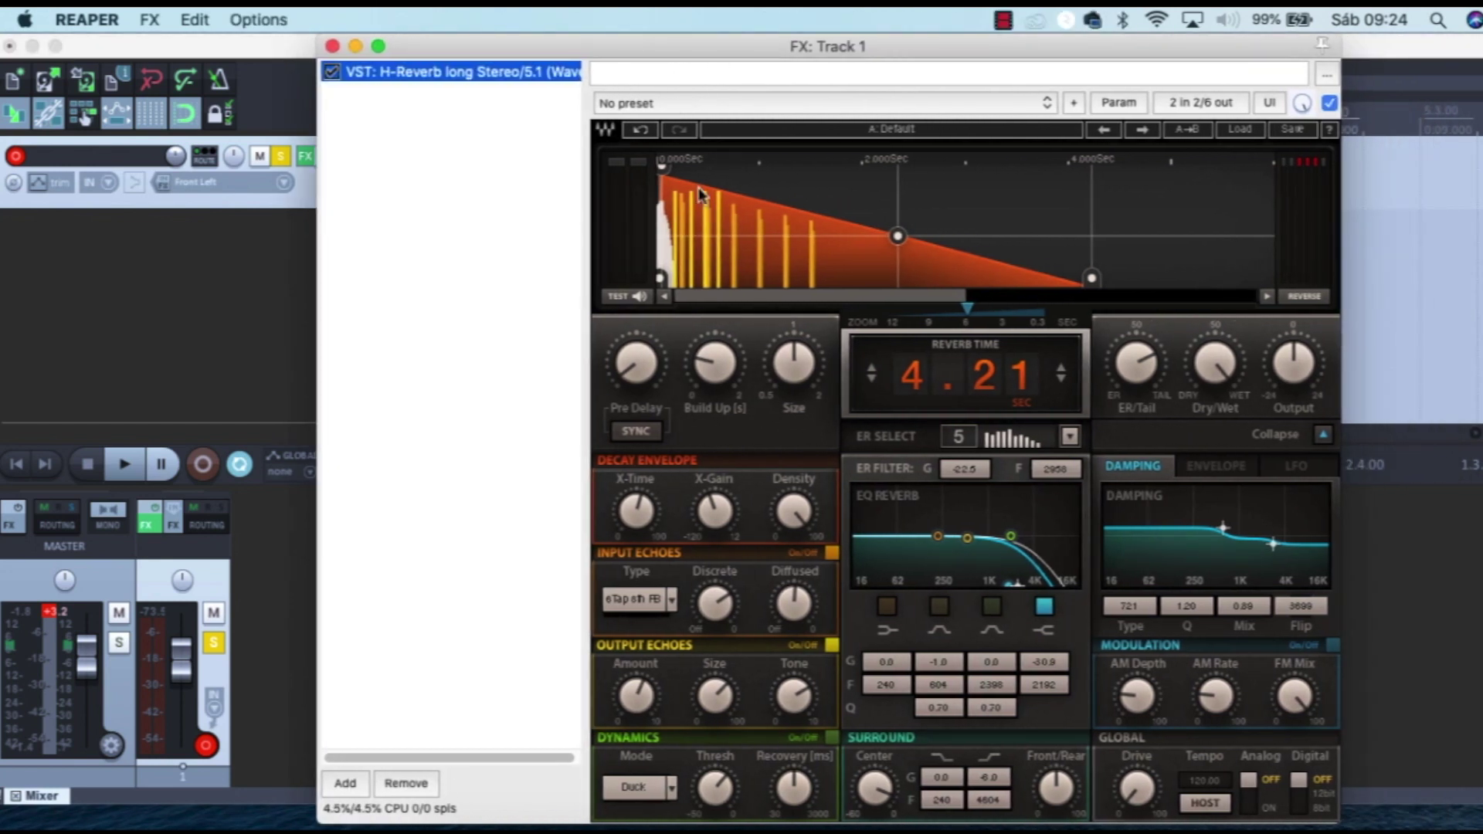
Step: Audition the H-Reverb Pre Delay by raising it to mid-range, lowering it to 0 and playing the clip
click(636, 363)
drag(635, 363, 636, 332)
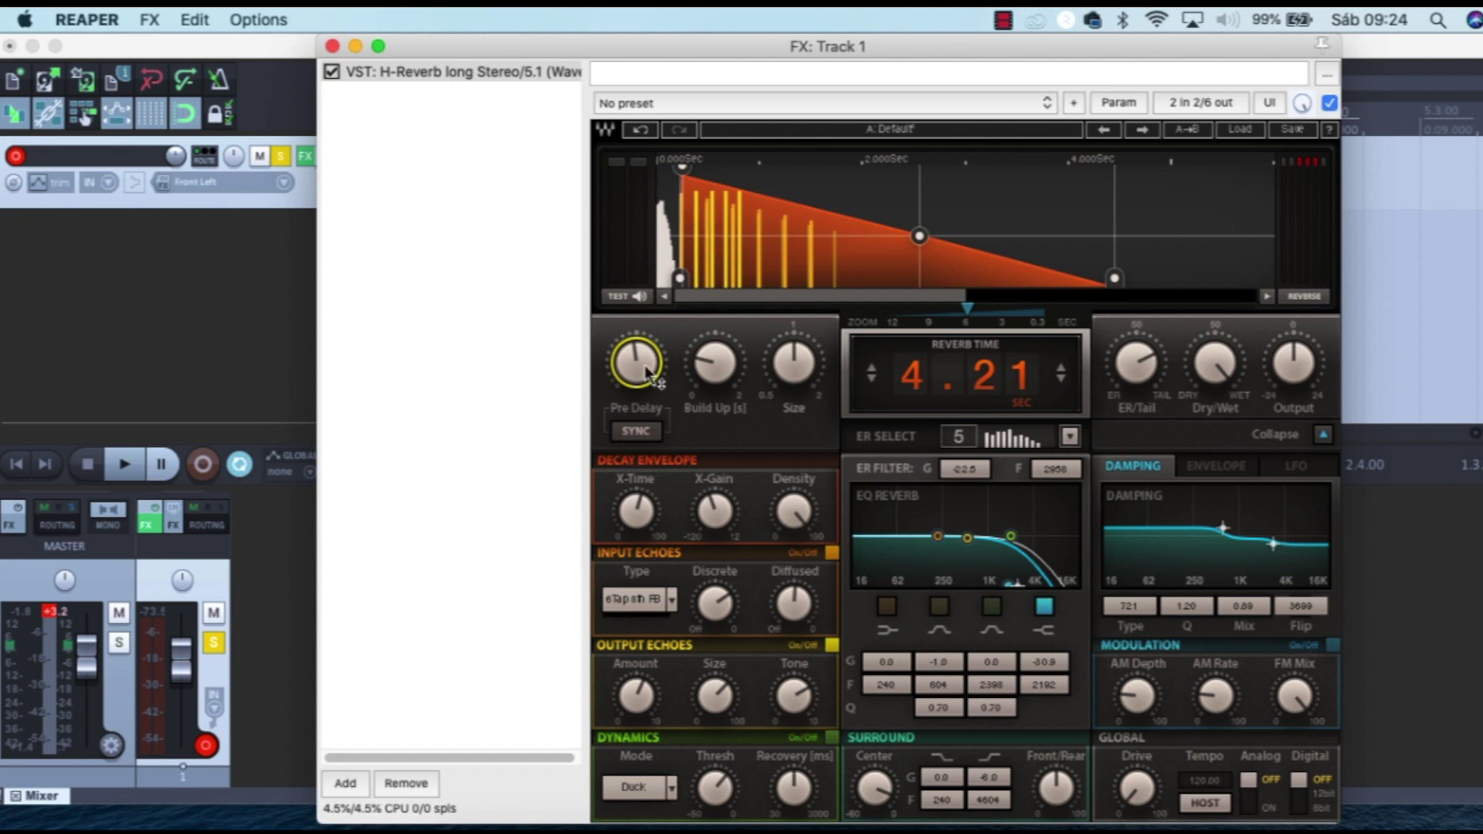
key(space)
drag(641, 361, 641, 409)
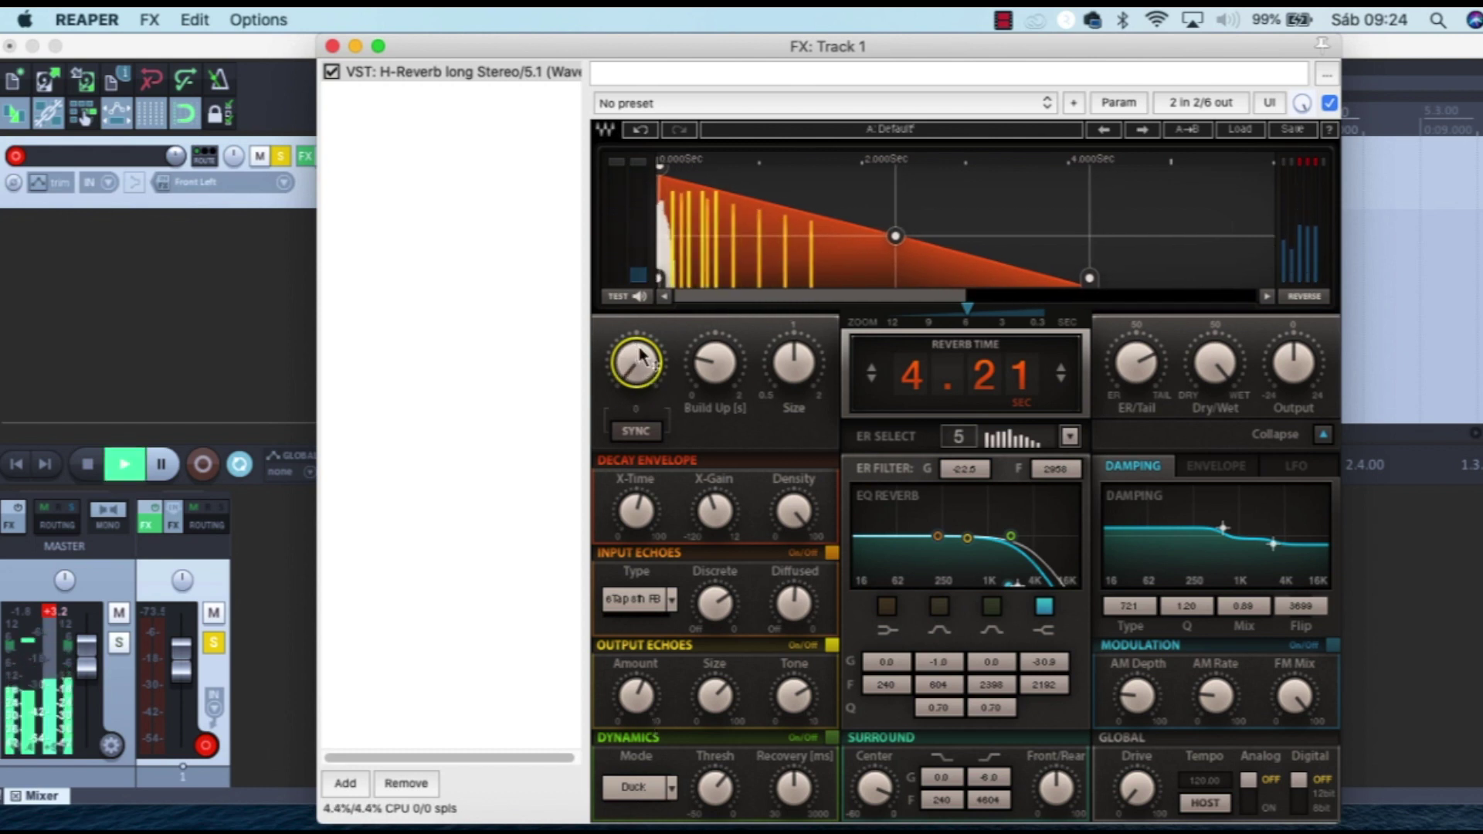
key(space)
drag(645, 352, 641, 315)
key(space)
key(space)
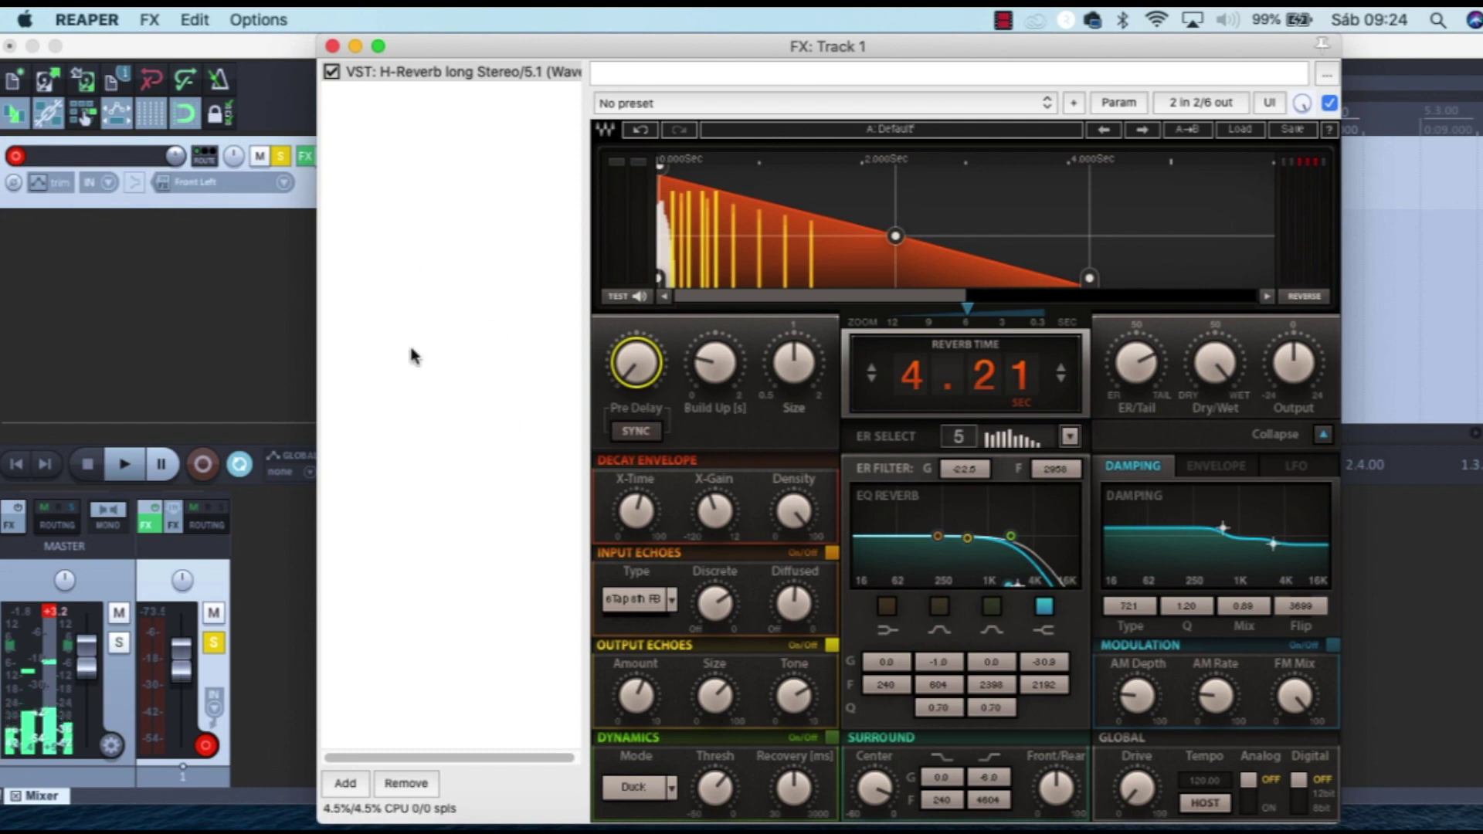
Step: Try a tempo-synced Pre Delay with a slightly raised value, and turn Sync back off
click(638, 433)
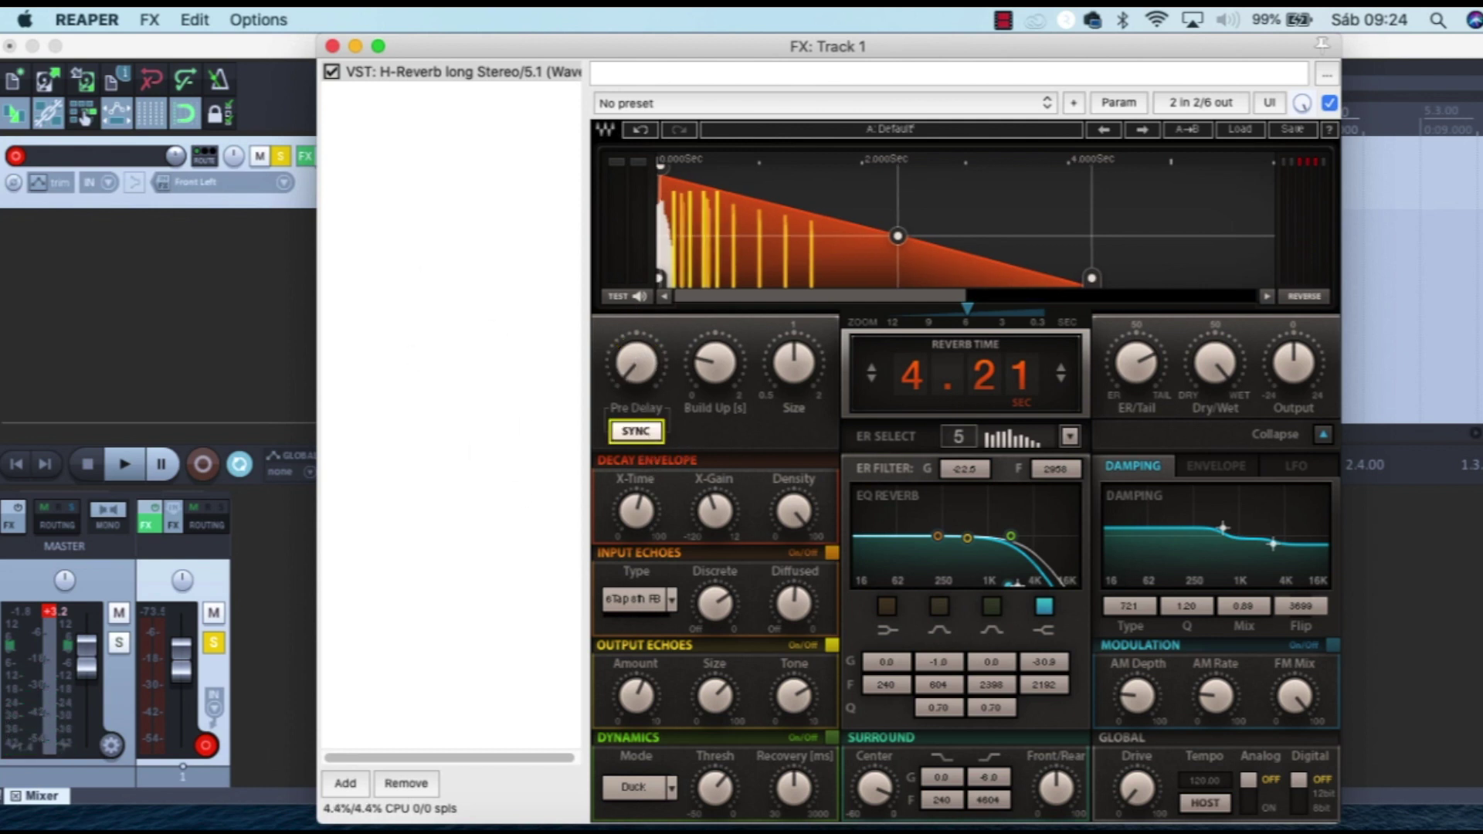
drag(646, 347, 646, 318)
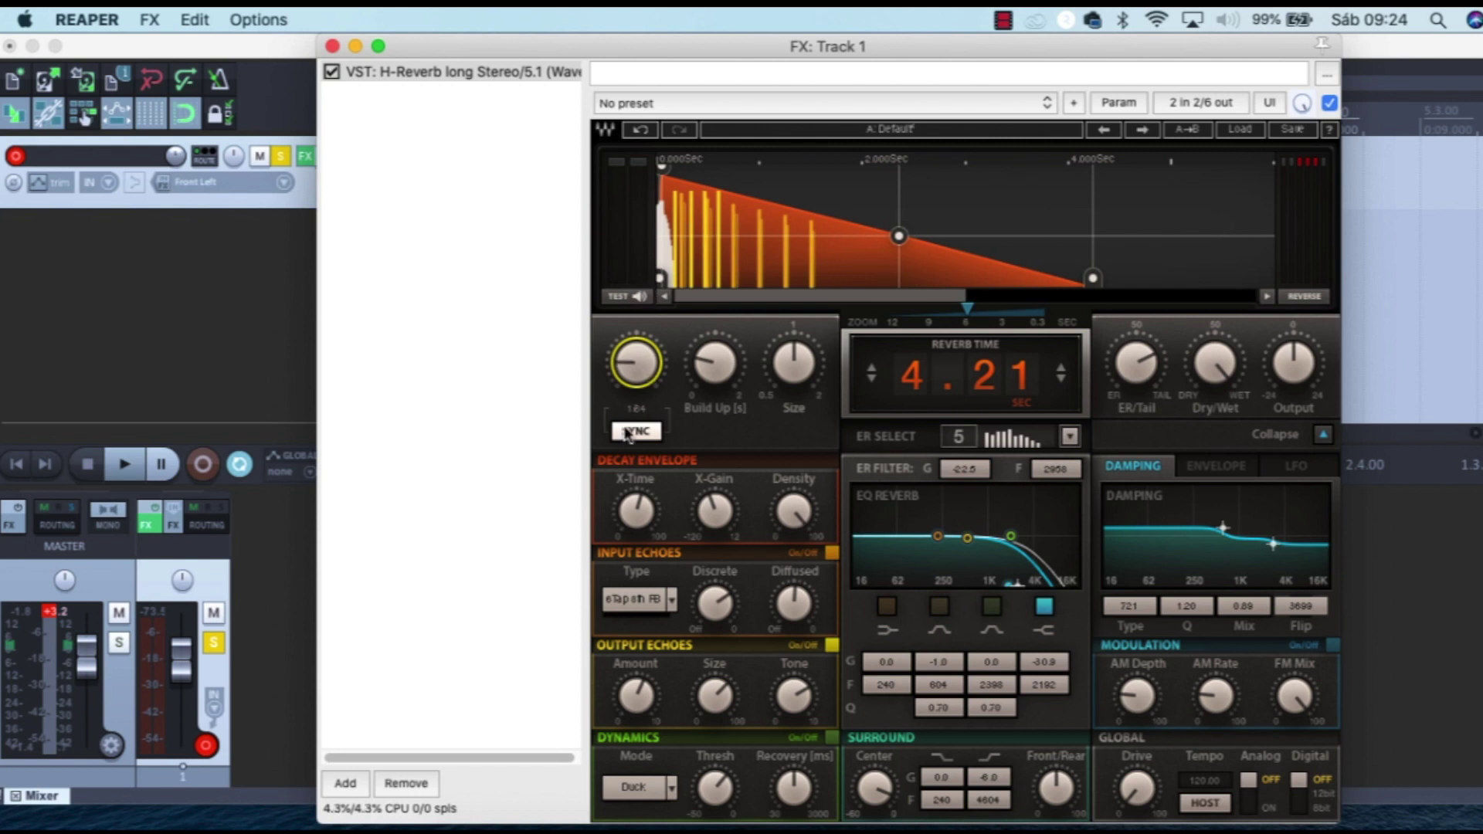
drag(656, 384, 765, 772)
Step: Lower Build Up to 0, play the clip, and try a longer build-up before returning it to the minimum
drag(726, 378, 674, 669)
key(space)
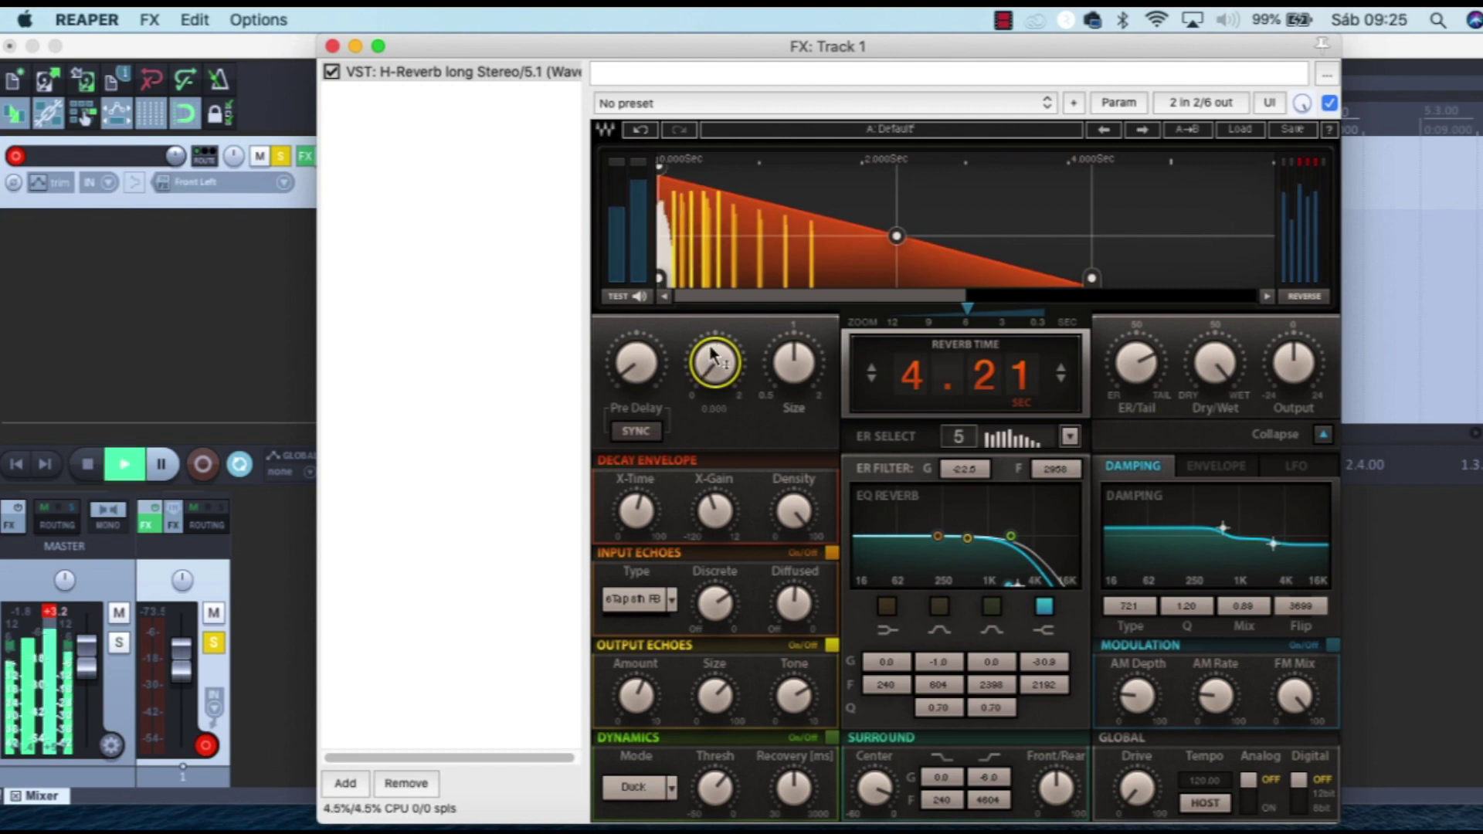
key(space)
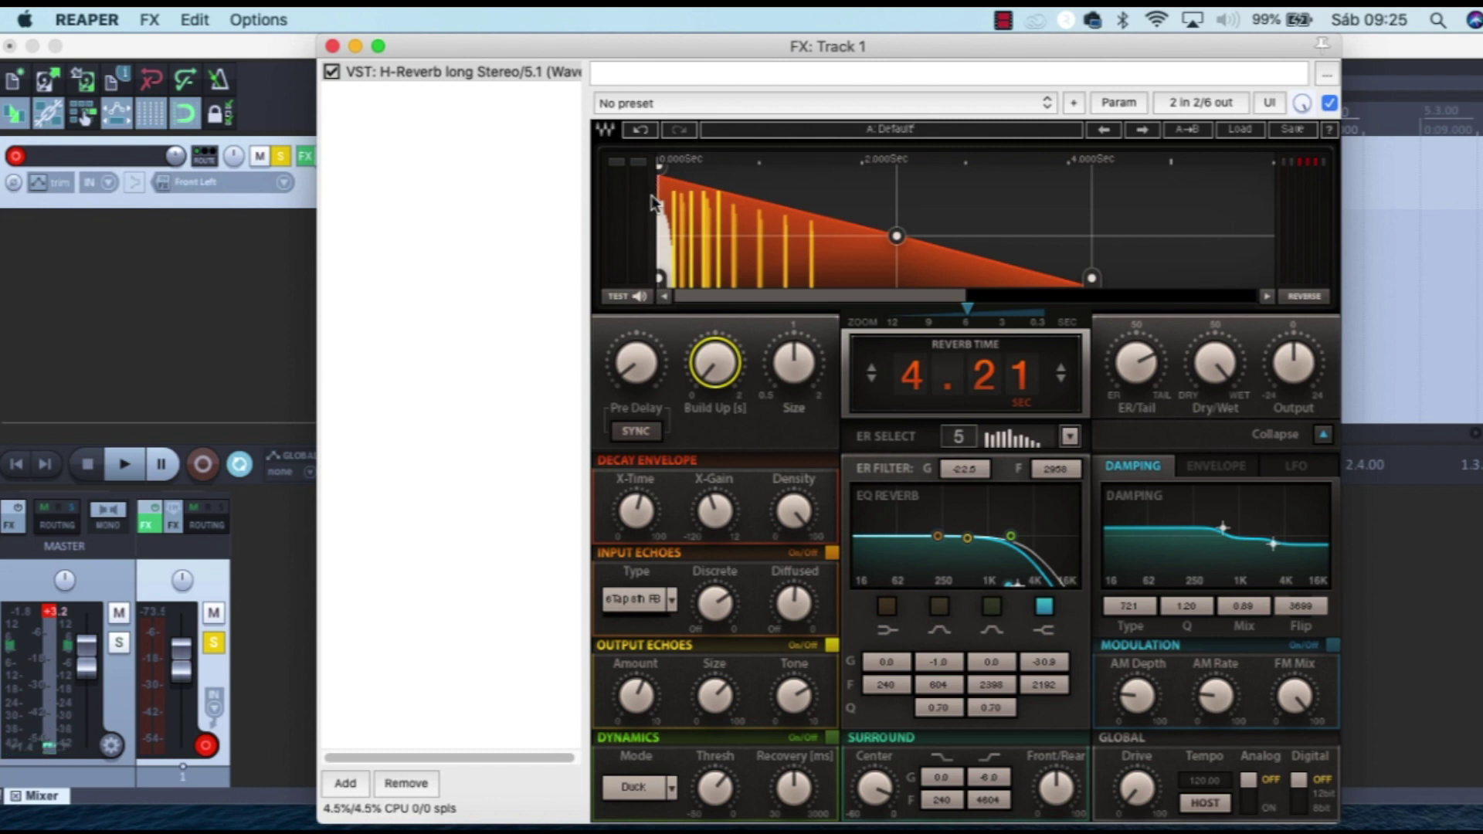
drag(729, 375, 710, 252)
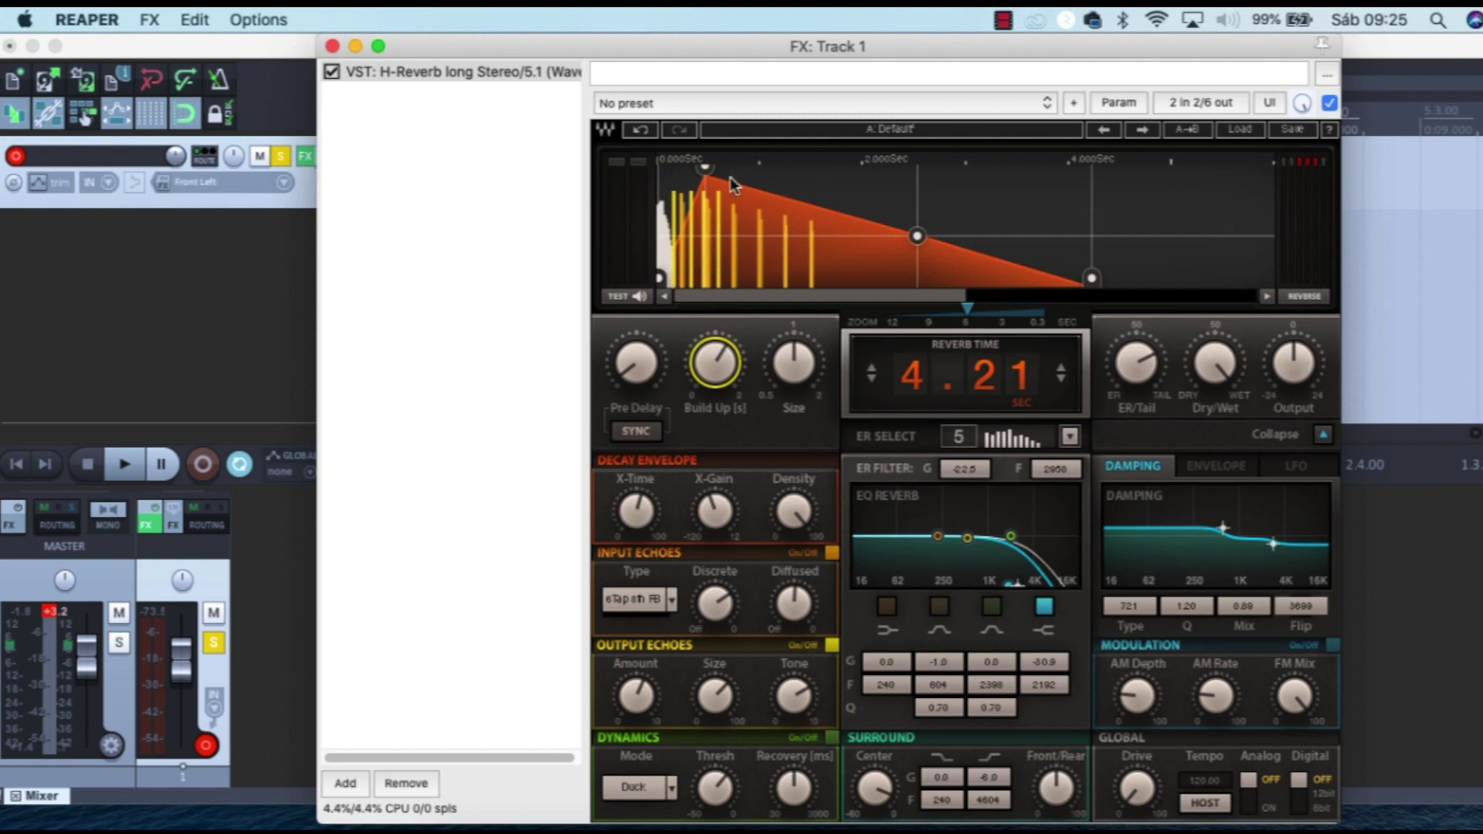
drag(712, 357, 711, 417)
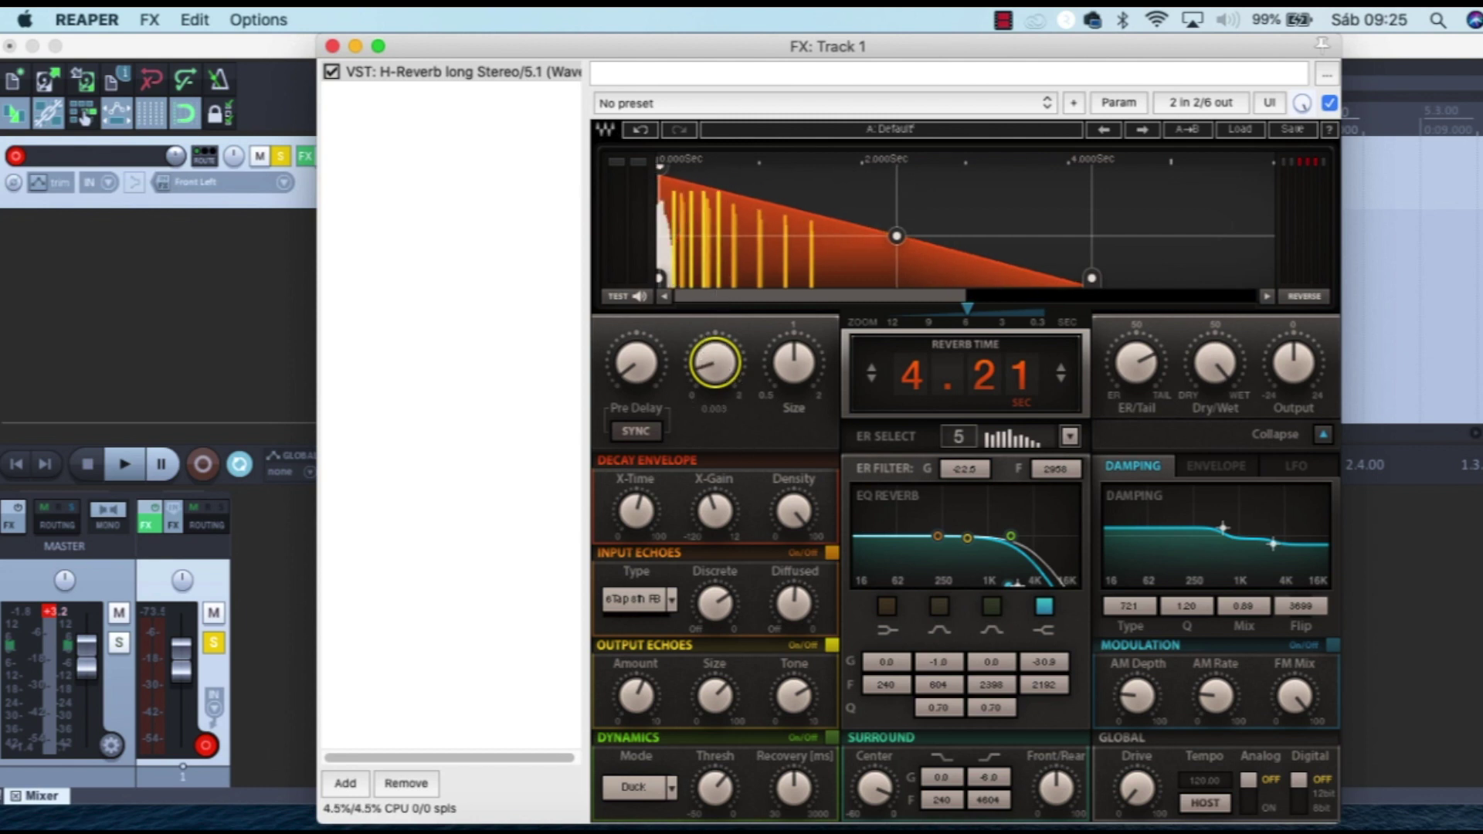
Step: Set the reverb Size to about 0.97 and play the clip to hear it
mouse_move(794, 363)
mouse_down()
mouse_move(794, 333)
mouse_move(794, 375)
mouse_move(794, 321)
mouse_move(793, 378)
mouse_move(794, 360)
mouse_up()
key(space)
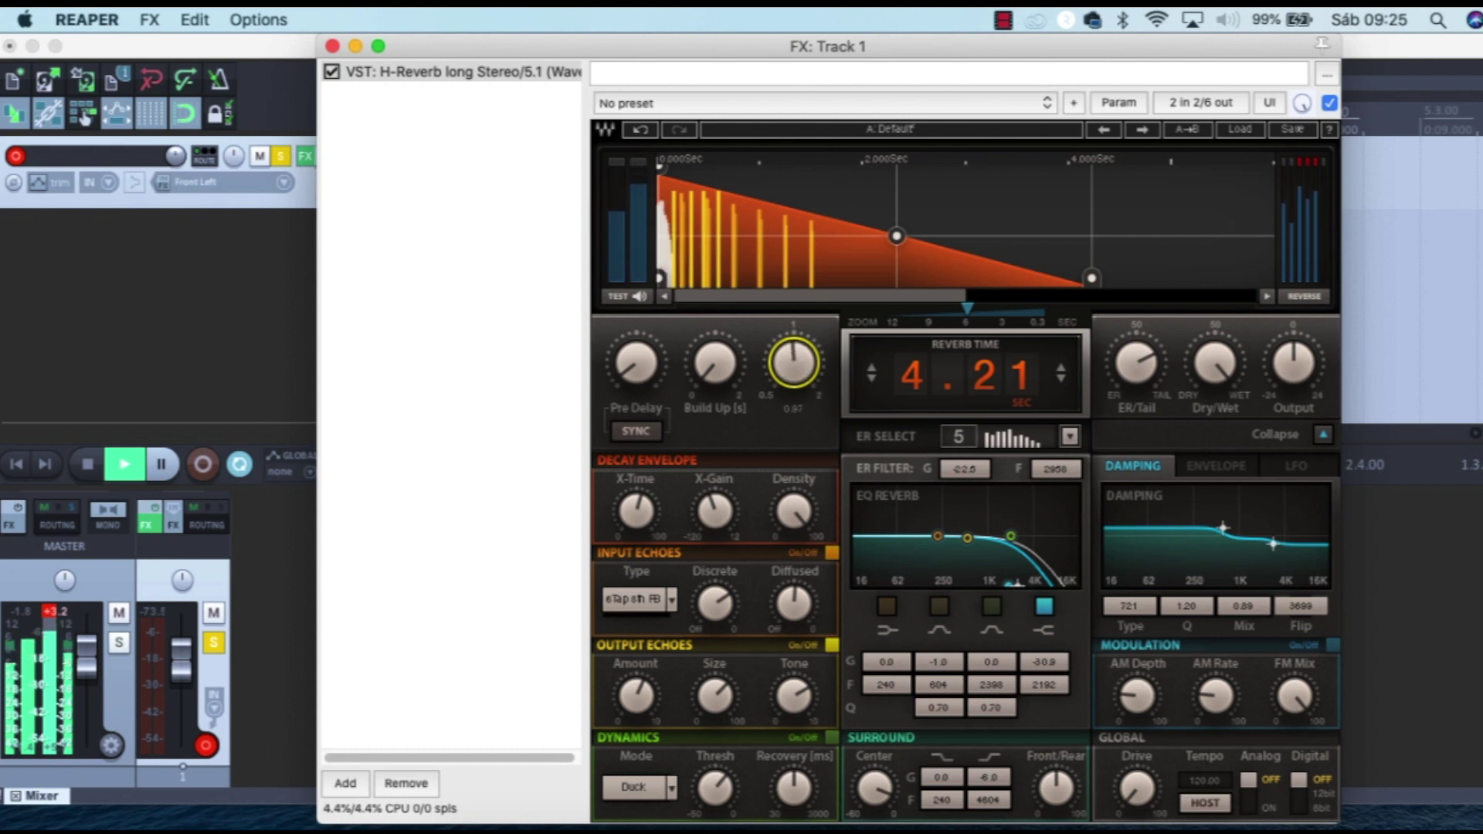
key(space)
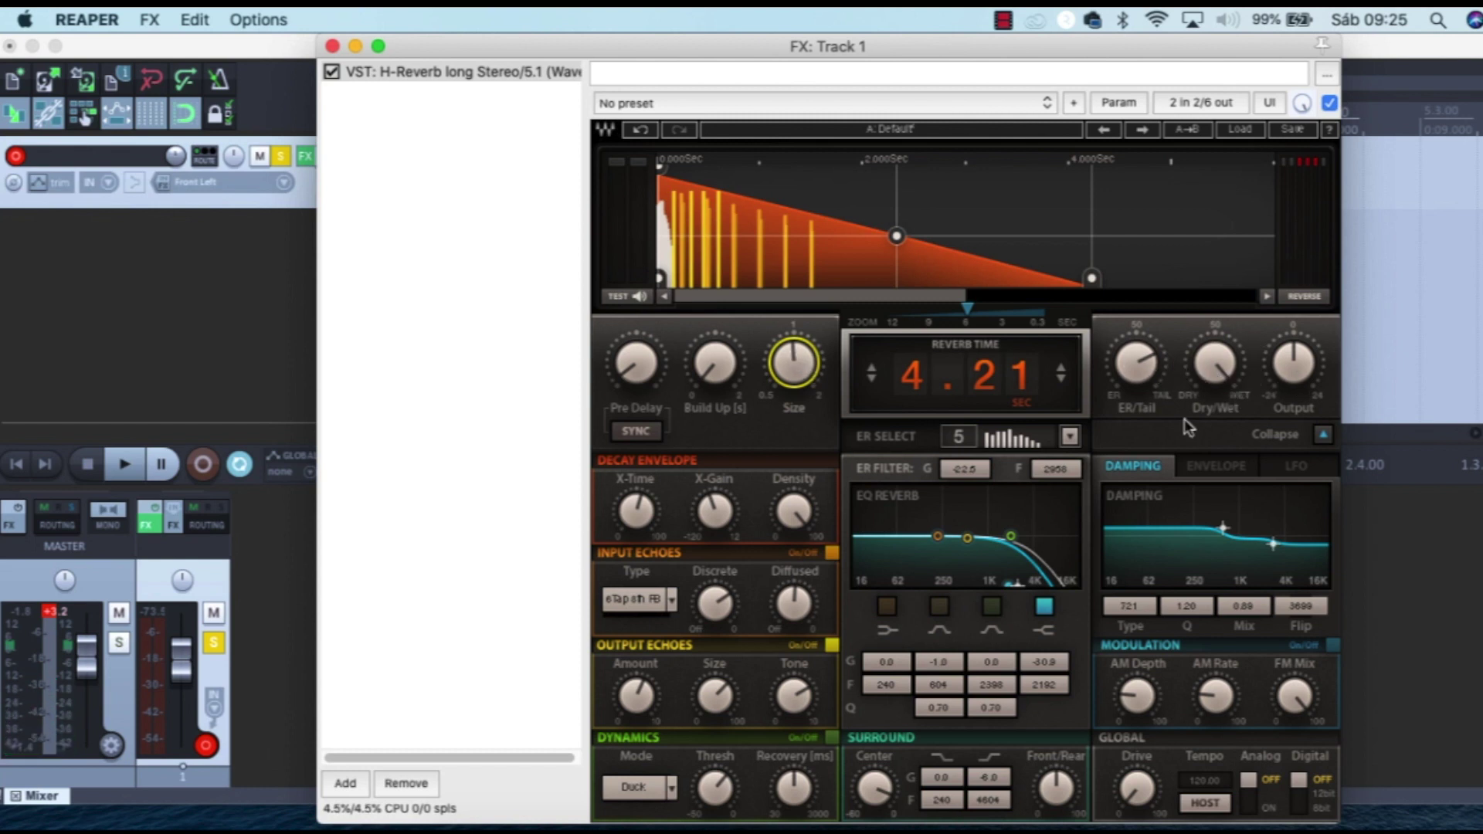
Step: Audition Dry/Wet at 0.0 during playback and raise it to slightly below the midpoint
click(1220, 379)
drag(1220, 372, 1220, 459)
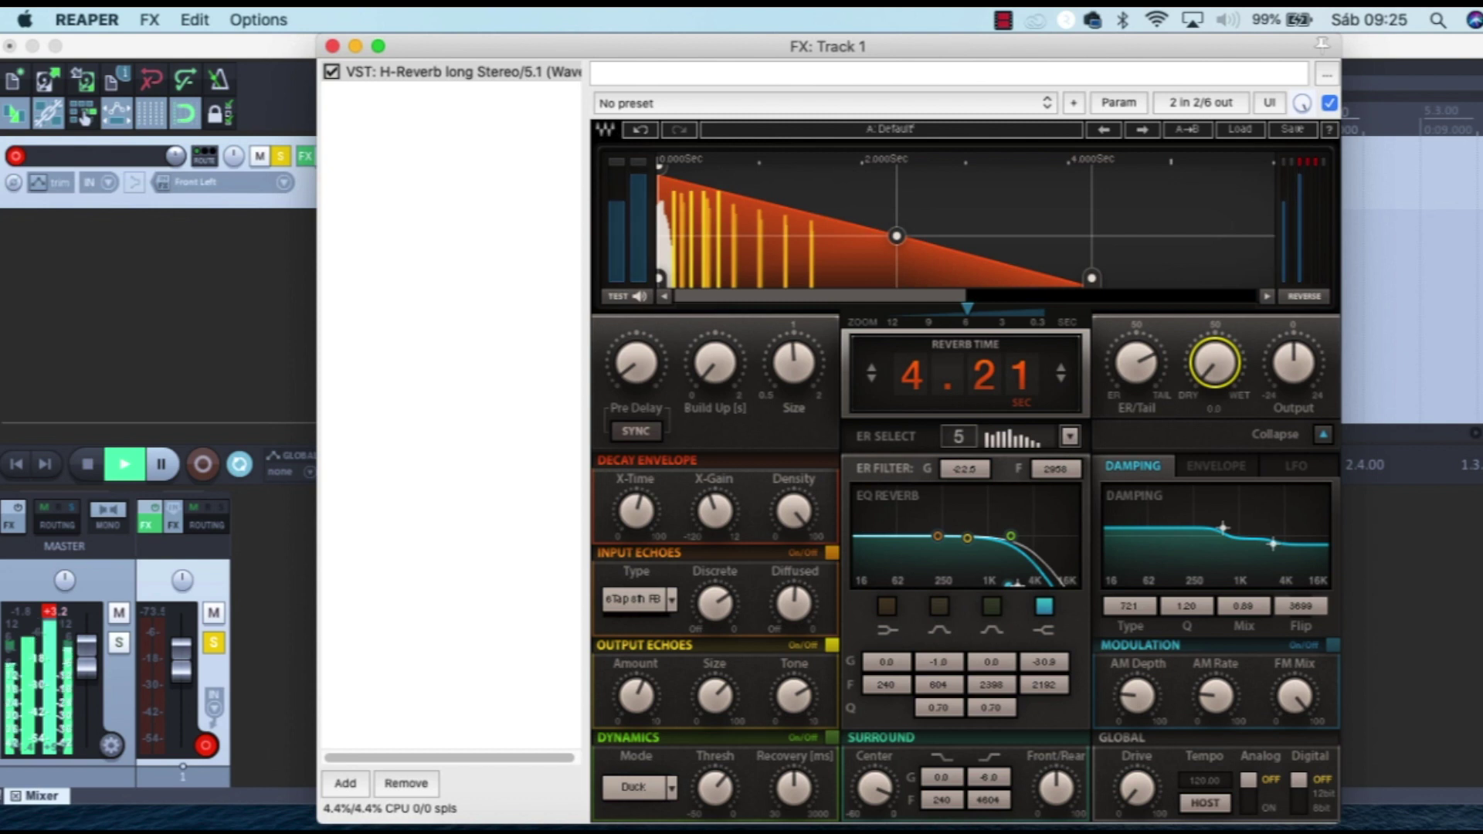
drag(1220, 463, 1220, 422)
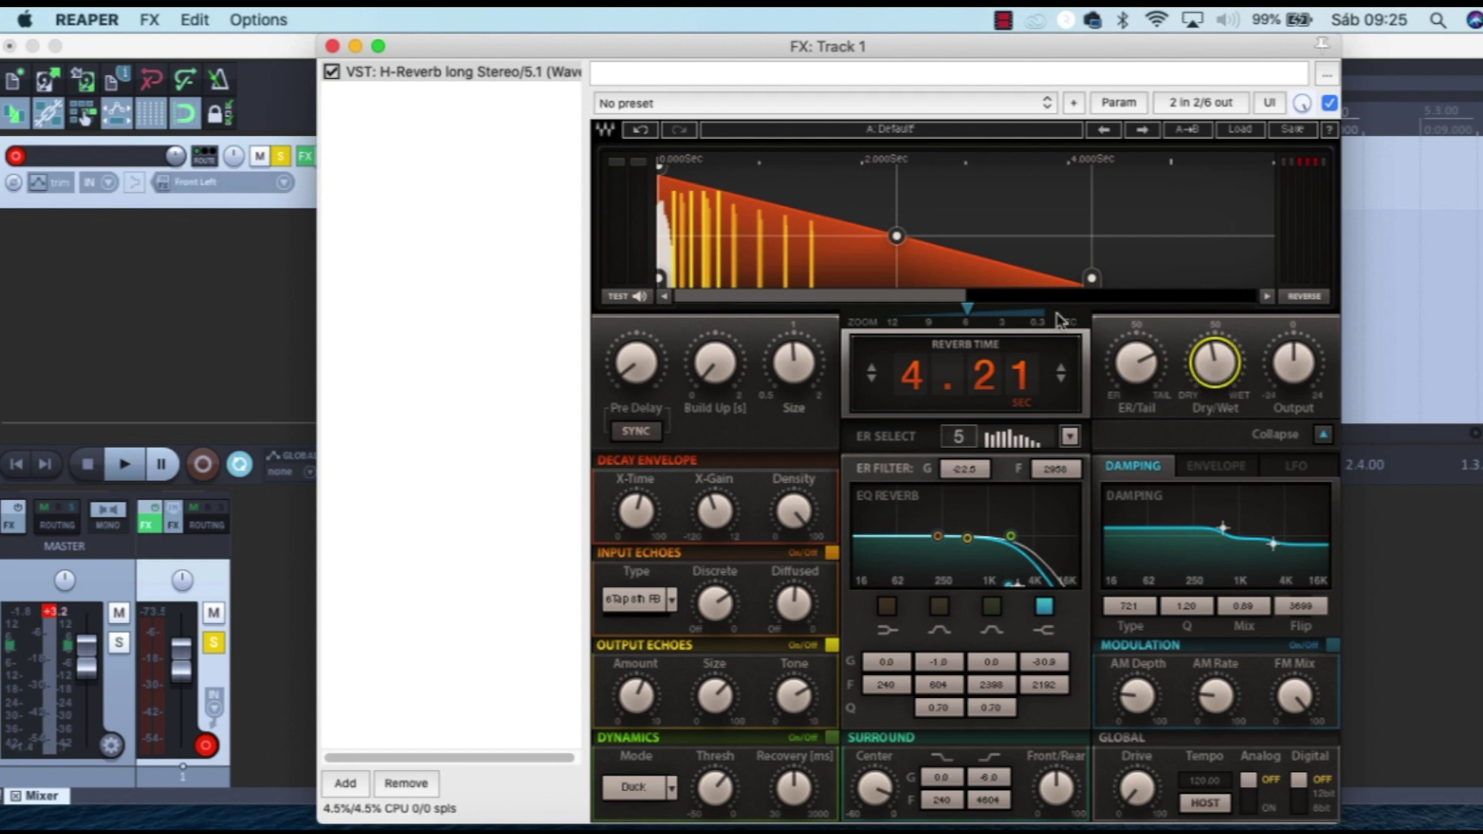
Step: Shift the ER/Tail balance slightly toward early reflections and play the clip to hear it
mouse_move(1132, 413)
mouse_down()
mouse_move(1132, 455)
mouse_move(1132, 398)
mouse_move(1132, 423)
mouse_up()
key(space)
key(space)
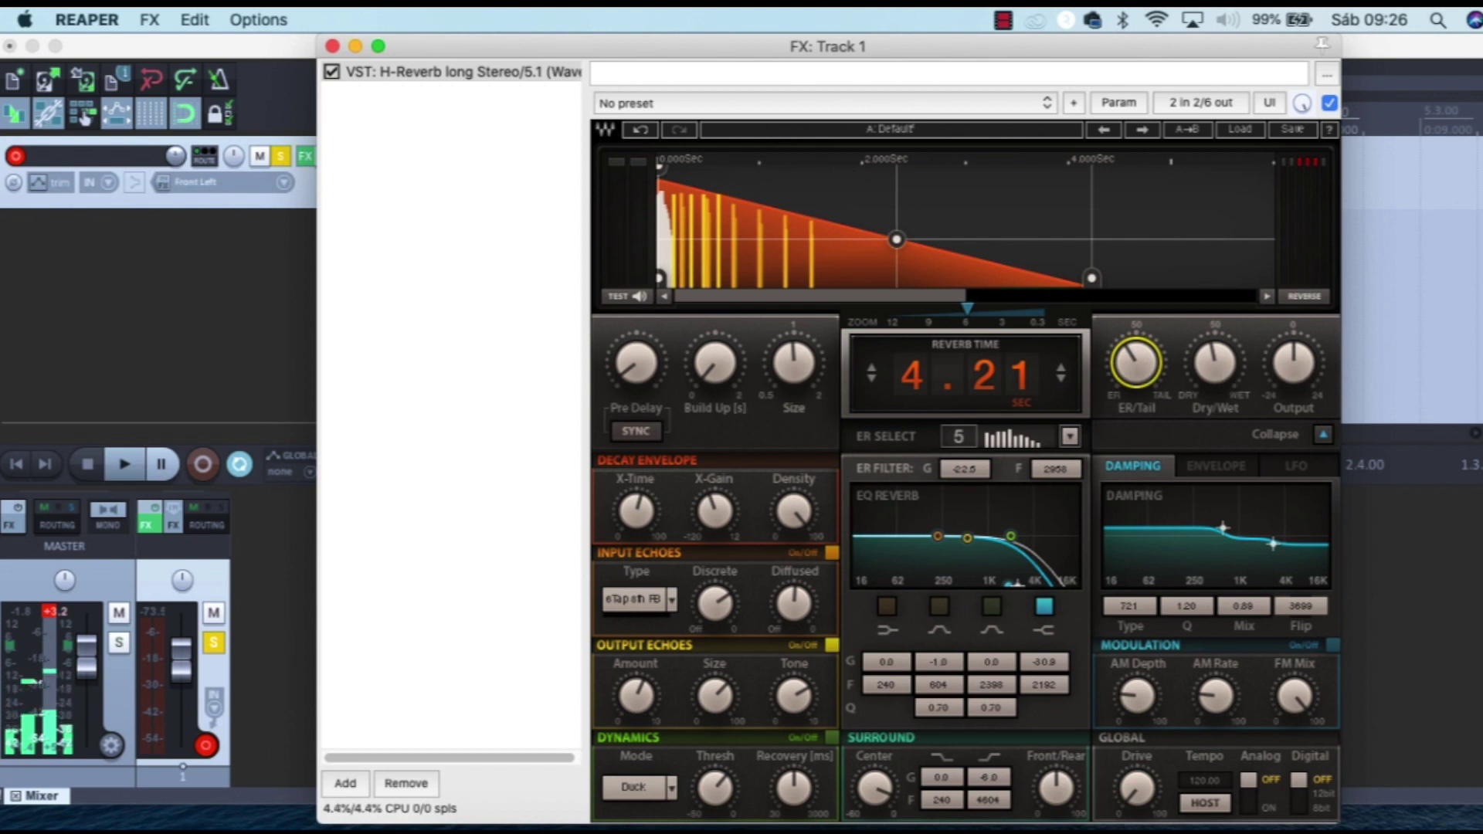
click(1294, 363)
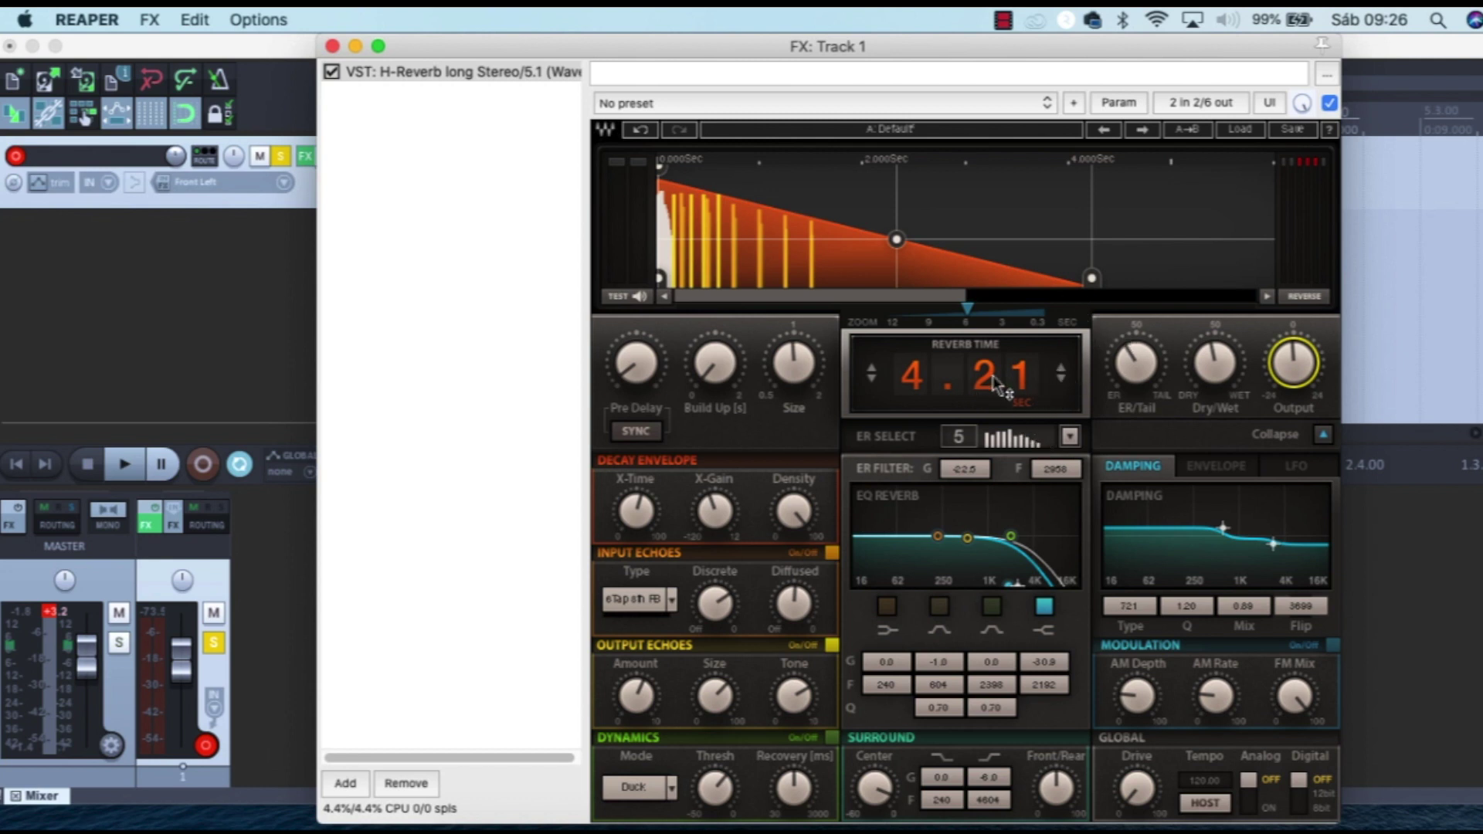
Step: Try reverb times of 4.22, 3.13 and 5.26 seconds, and pull the decay curve's midpoint down
click(1062, 370)
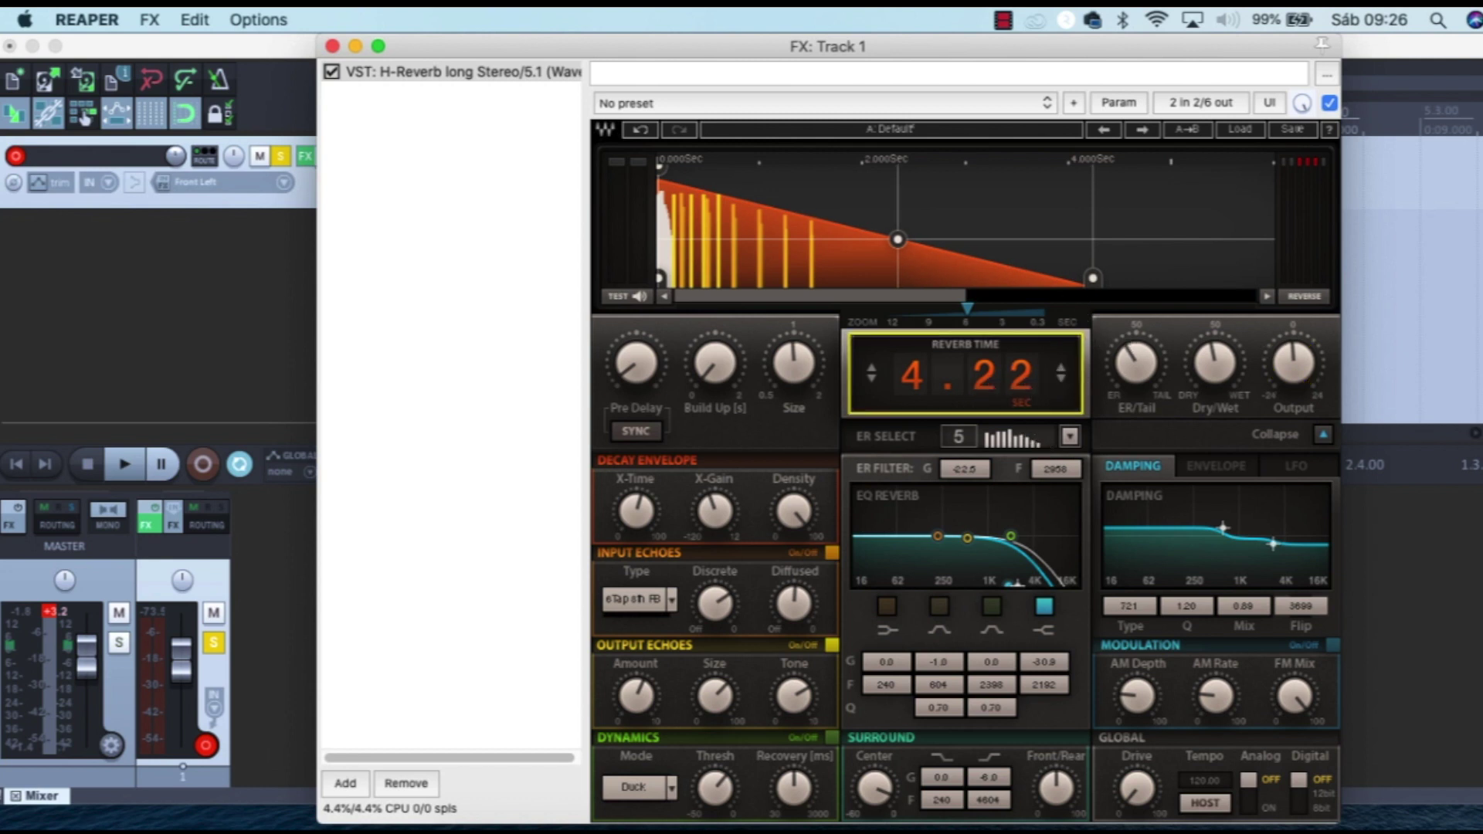
drag(1081, 284, 980, 276)
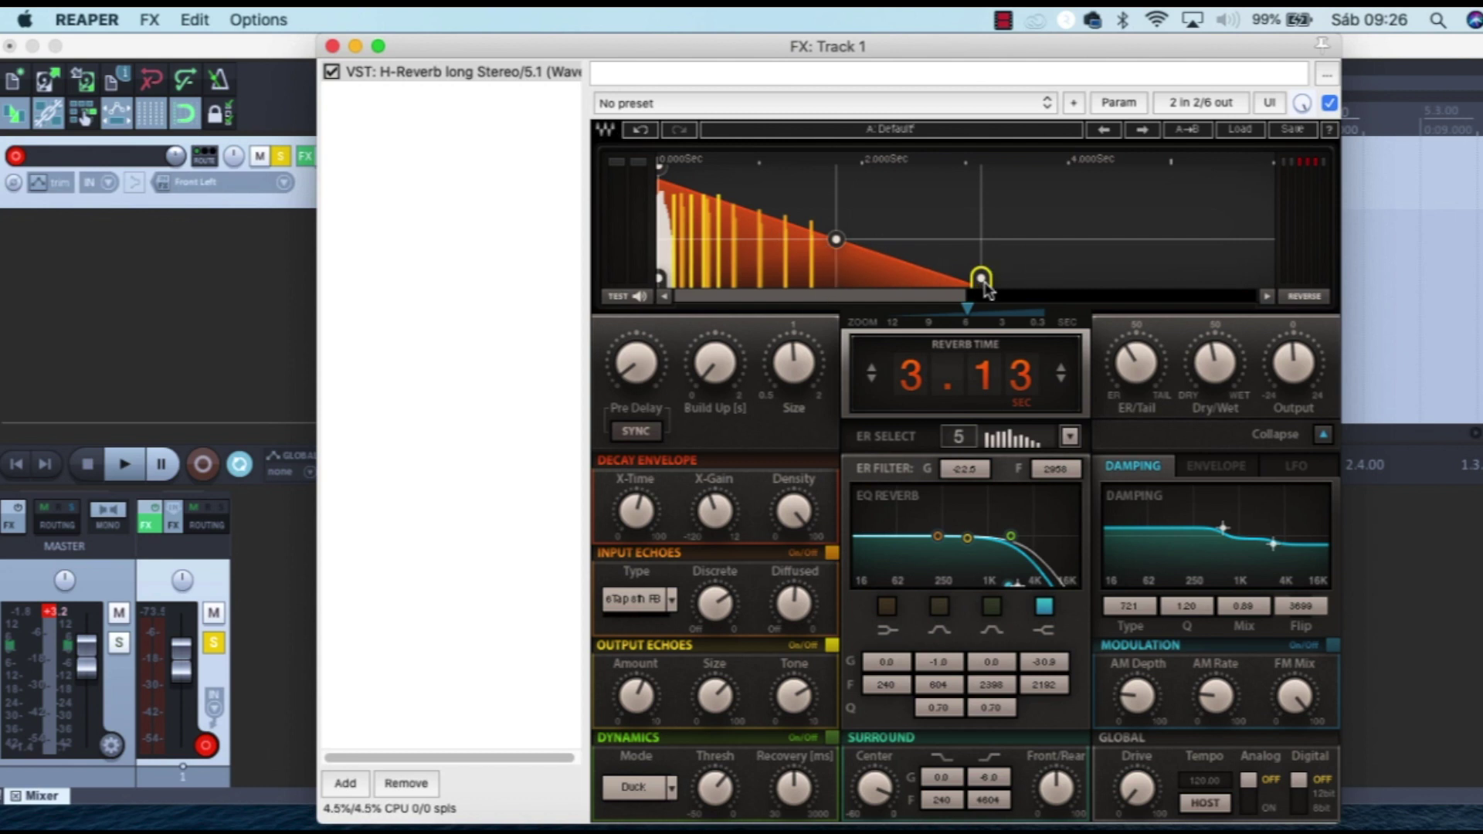
drag(980, 277, 1199, 276)
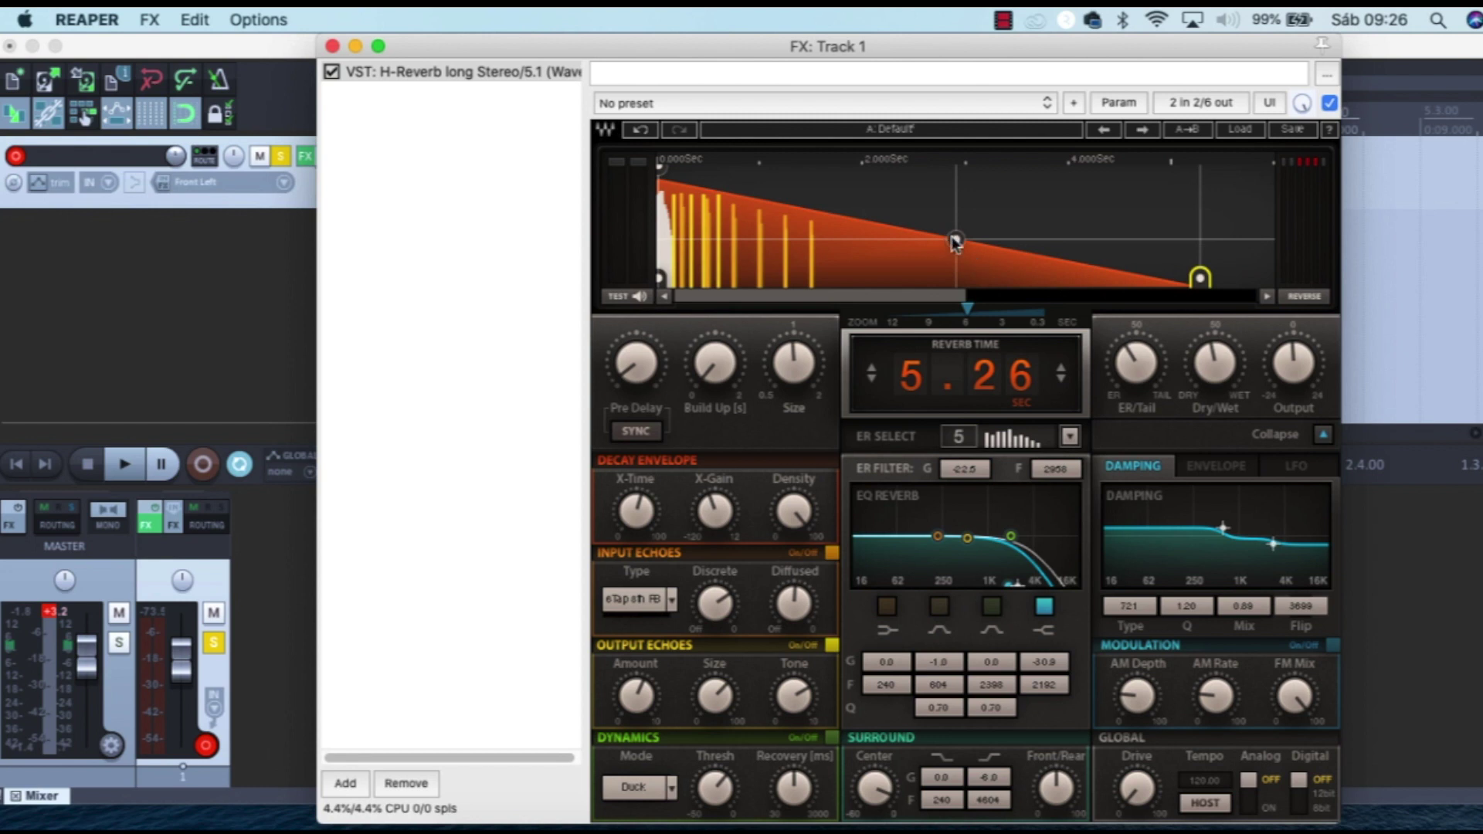
drag(955, 241, 930, 263)
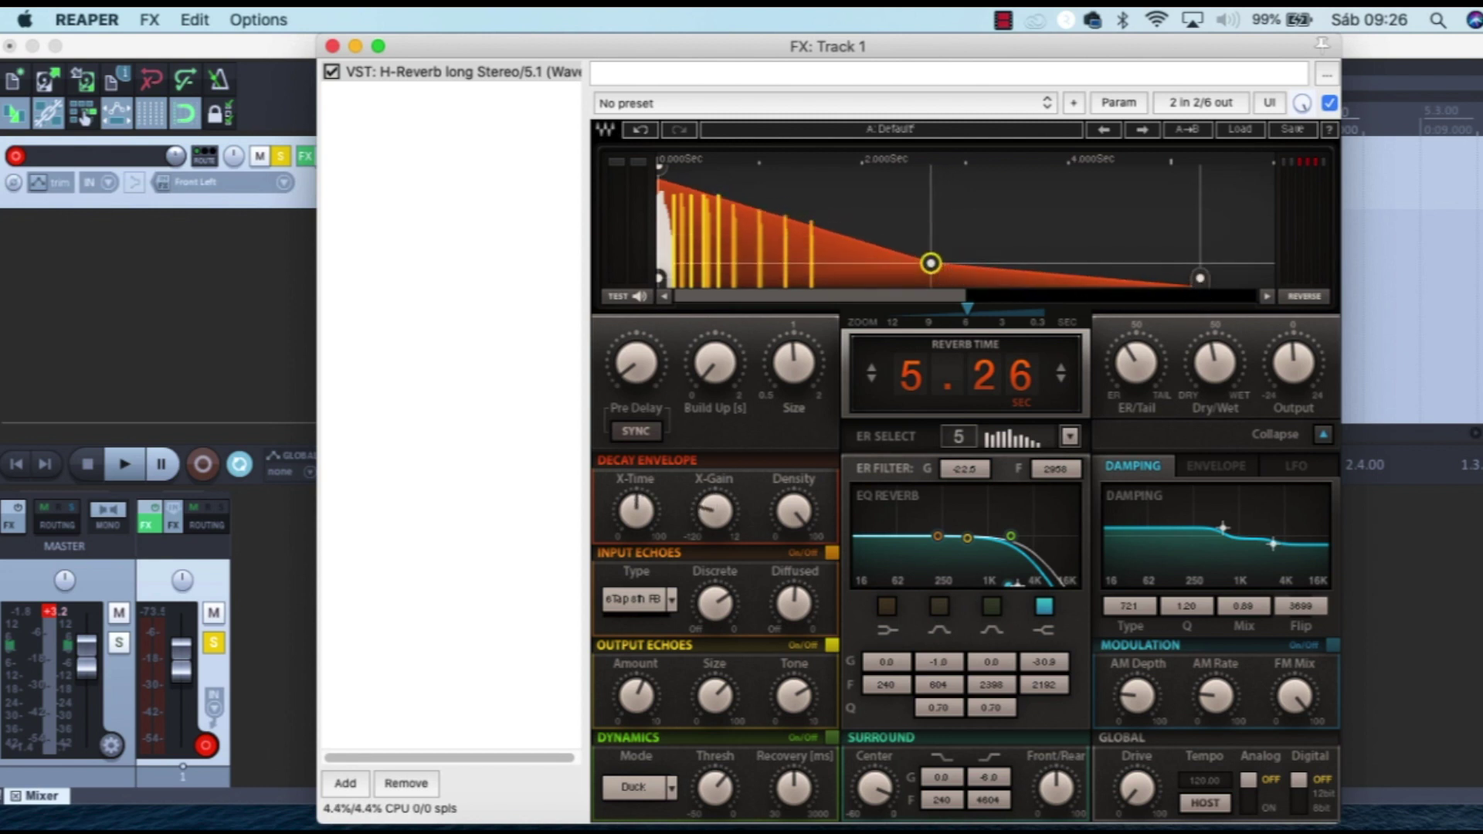
Step: Shorten the reverb time to 2.72 seconds and raise the decay curve's midpoint to a nearly straight slope
drag(1199, 278, 938, 276)
mouse_move(795, 266)
mouse_down()
mouse_move(806, 204)
mouse_move(804, 237)
mouse_up()
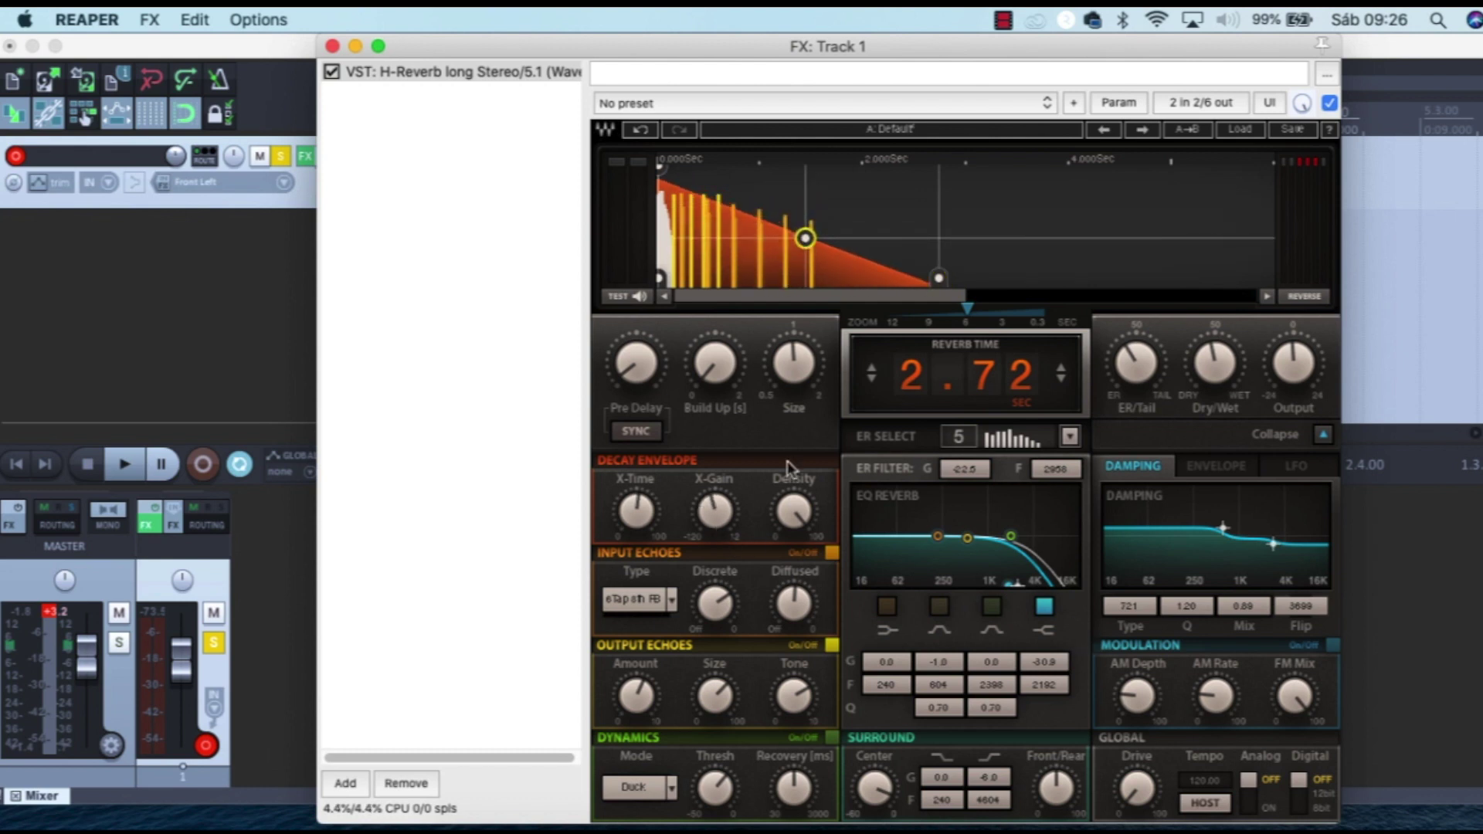
Step: Try early reflection patterns 6, 1 and 3 for the reverb
click(996, 441)
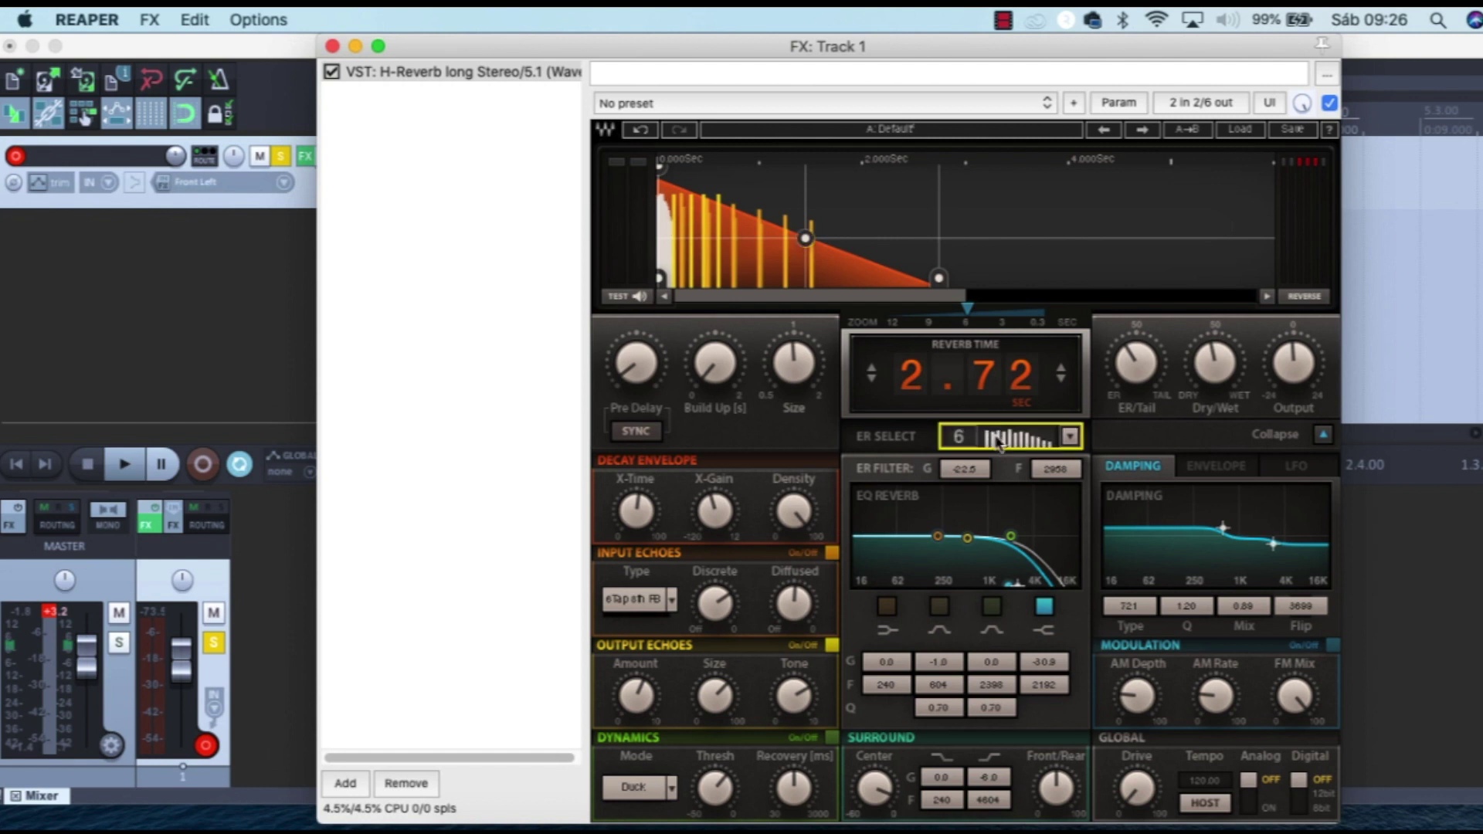
click(1070, 437)
click(1016, 487)
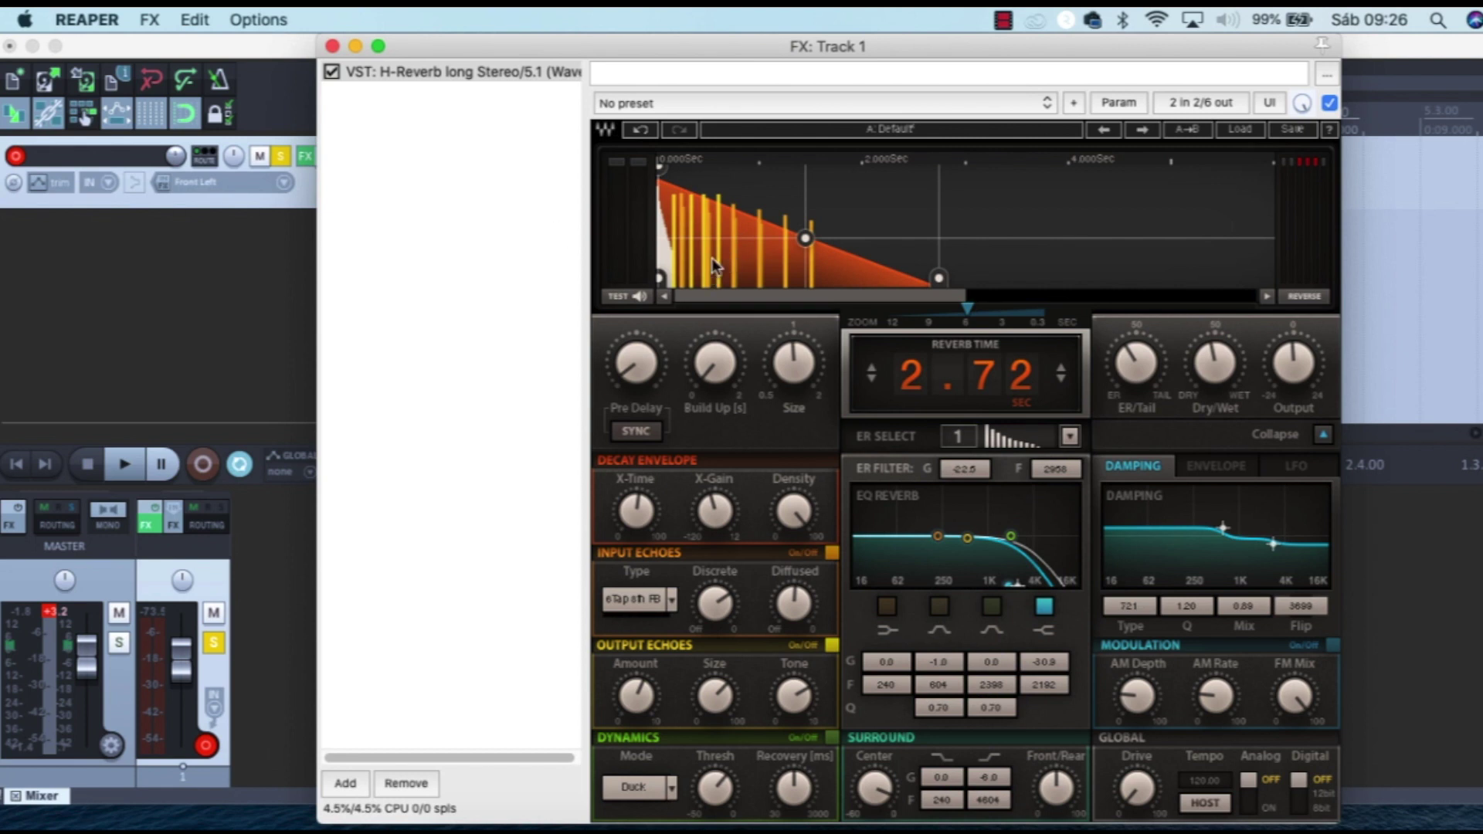
click(1070, 436)
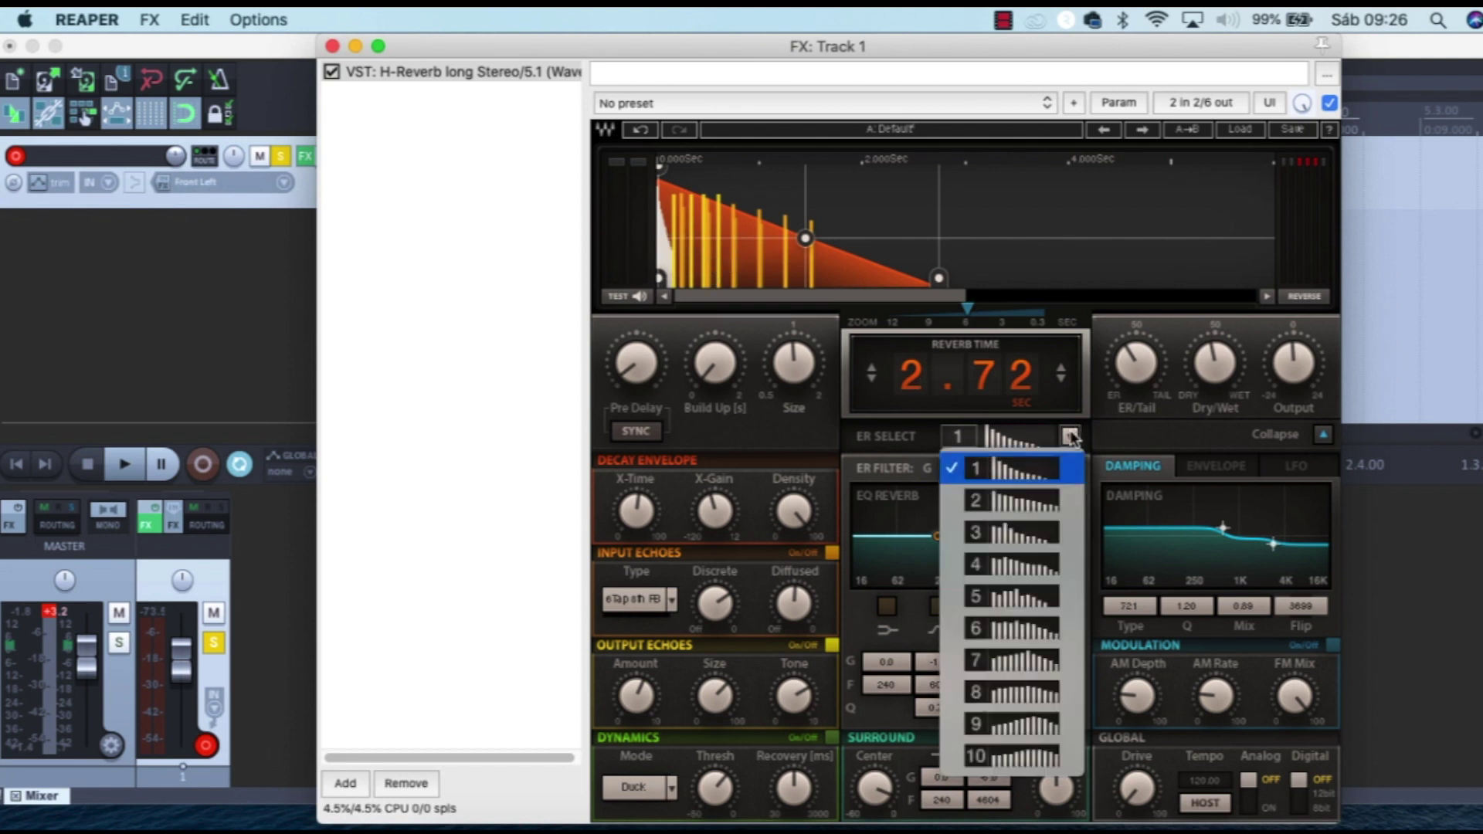
click(1032, 544)
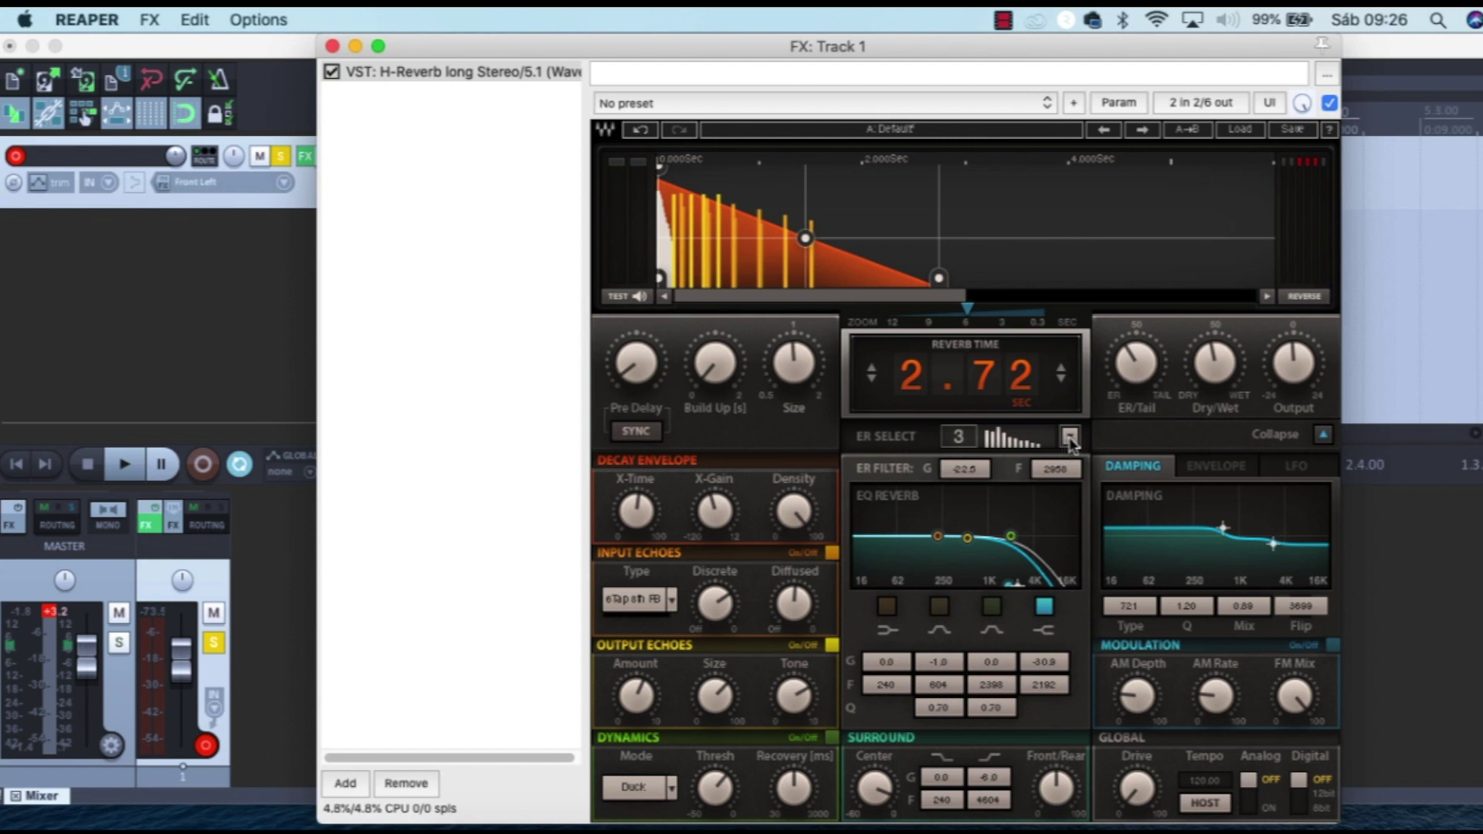
Step: Play the clip while comparing early reflection patterns 3, 4 and 9, keep pattern 9, and stop playback
key(space)
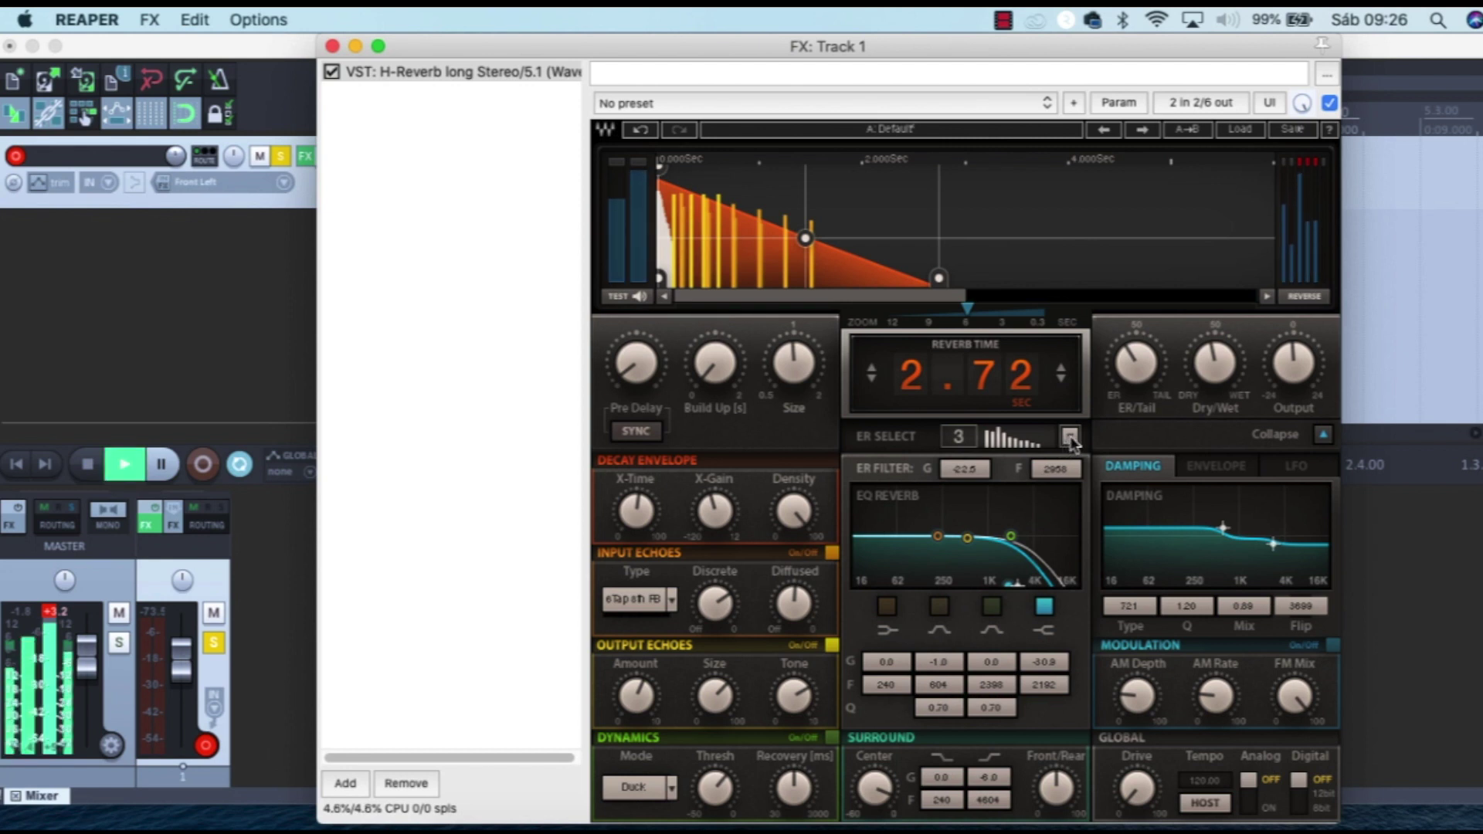
click(1070, 436)
click(1019, 567)
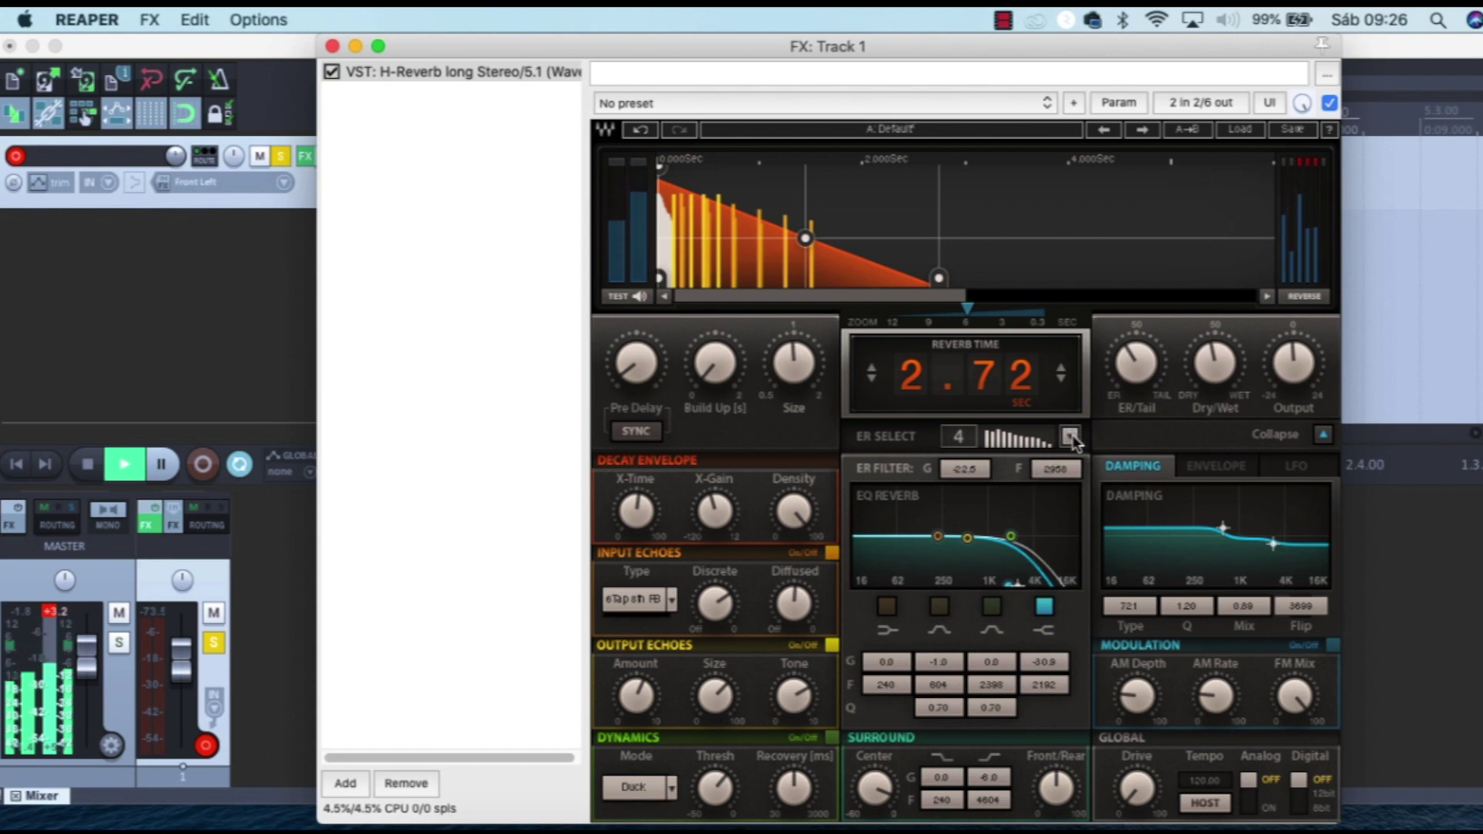
click(1070, 437)
click(1013, 724)
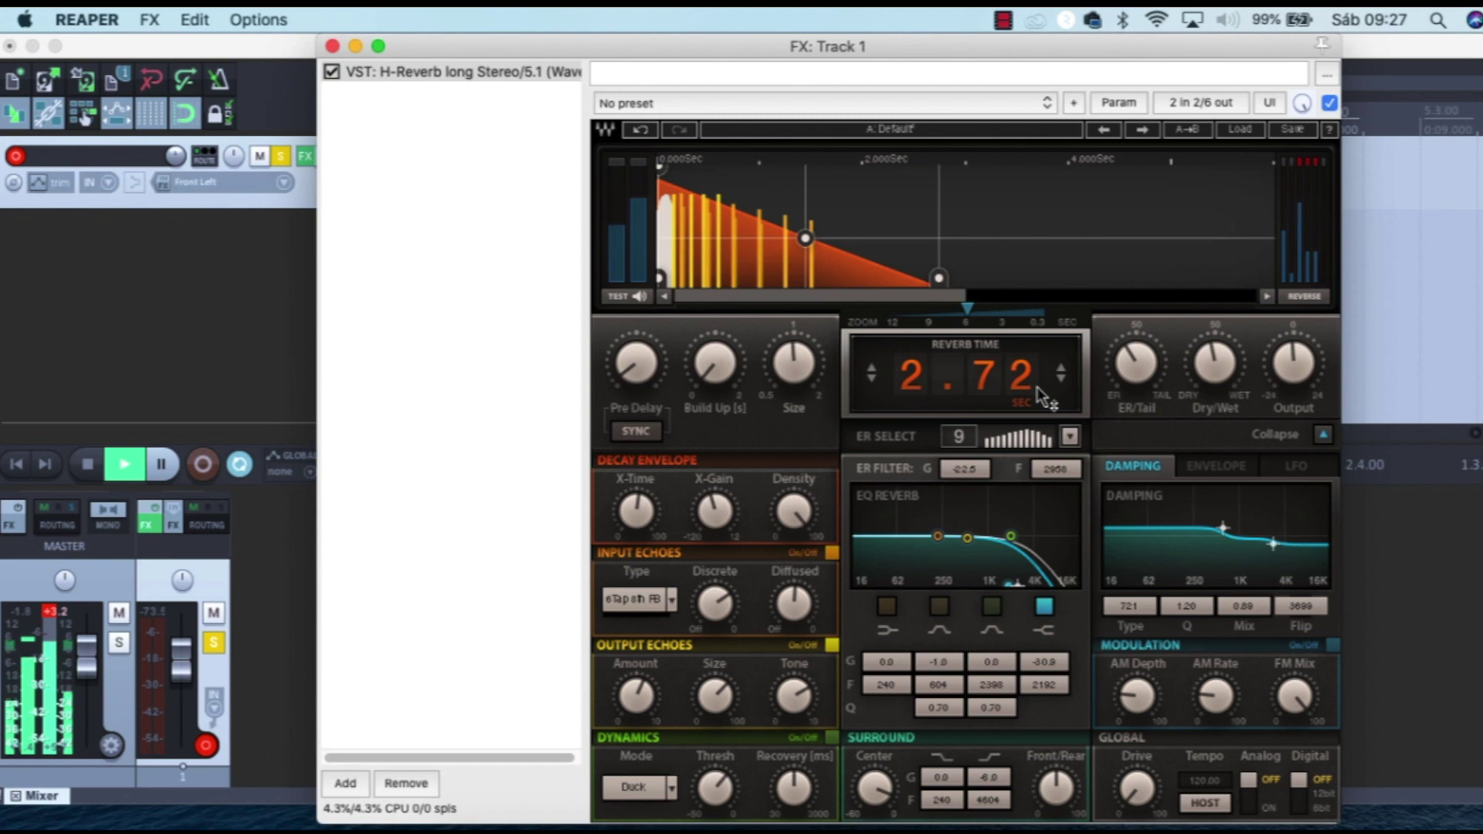
key(space)
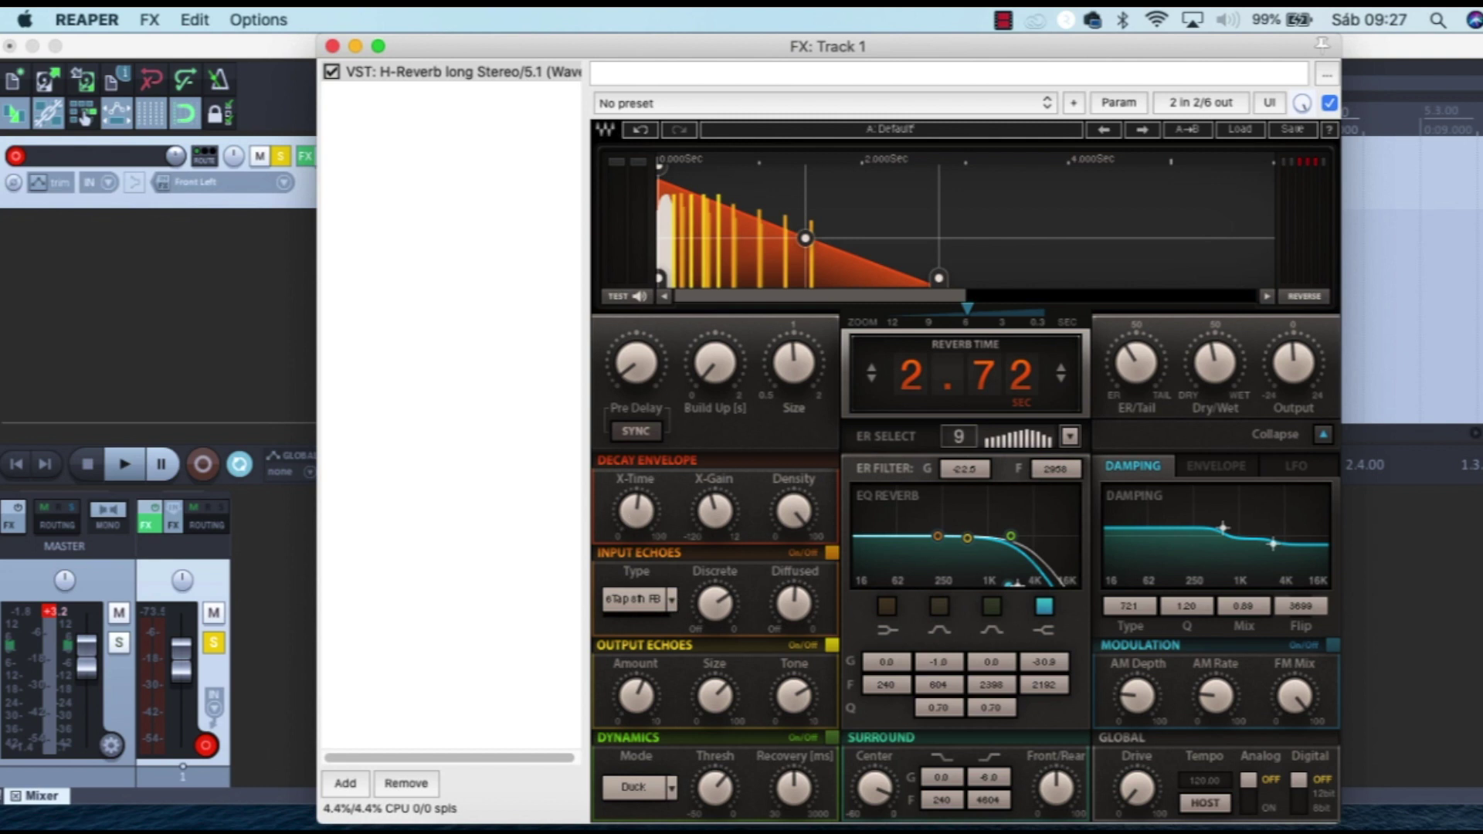
Step: Audition the decay envelope's X-Time at its minimum and maximum during playback, and return it to a middle value
drag(636, 511, 752, 808)
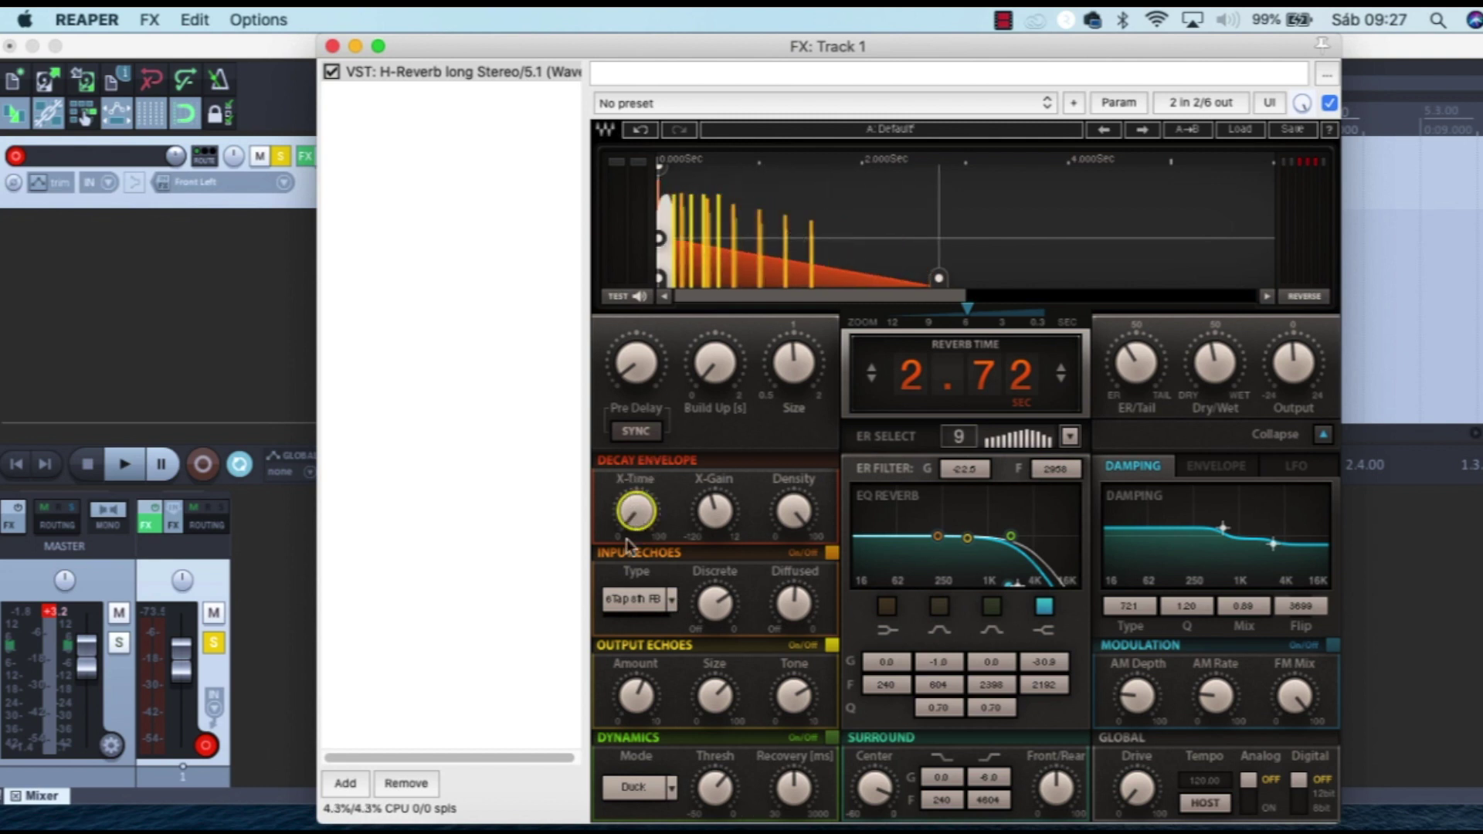
key(space)
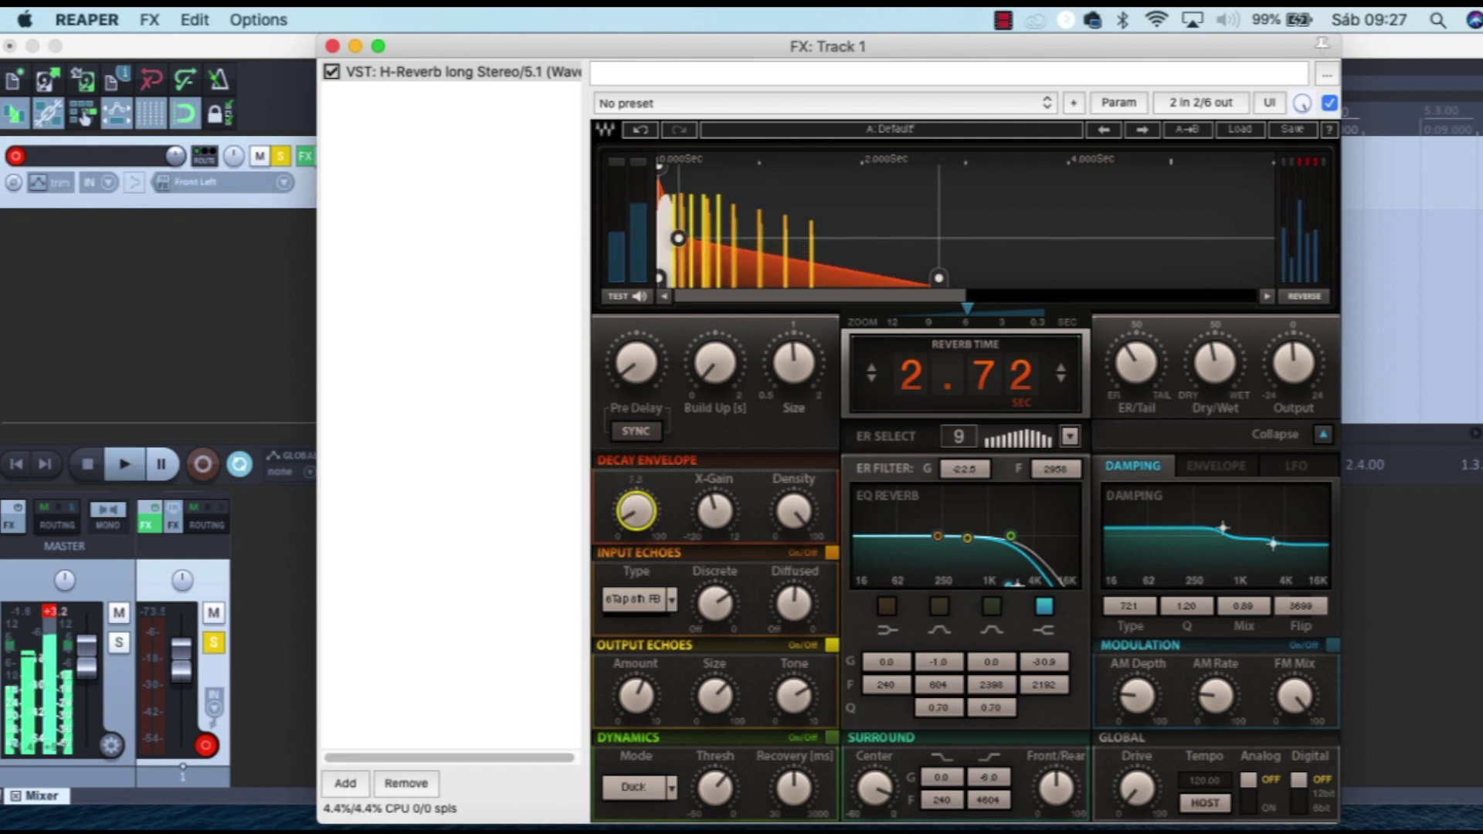
drag(636, 511, 636, 451)
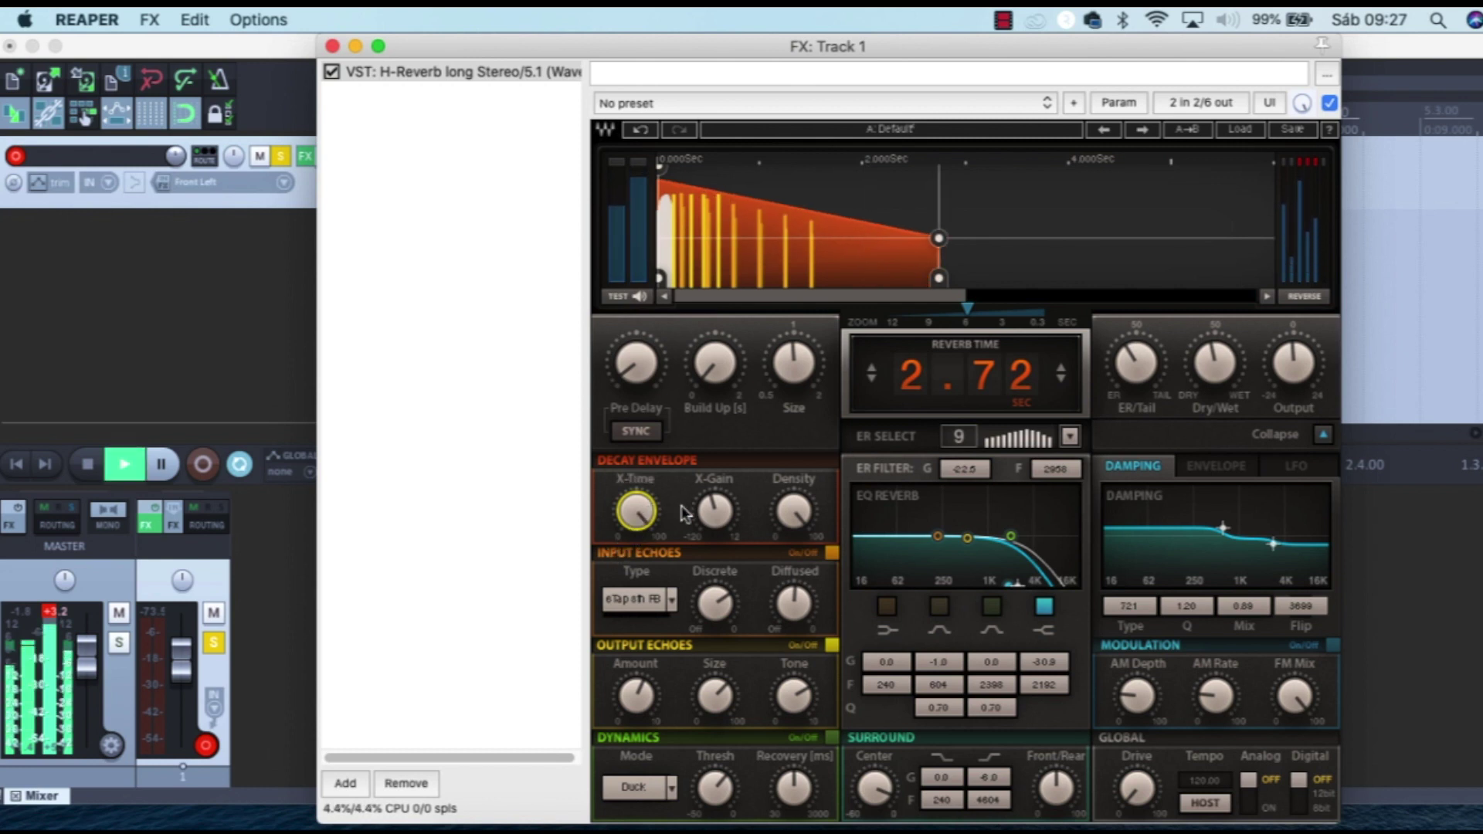
drag(637, 511, 637, 545)
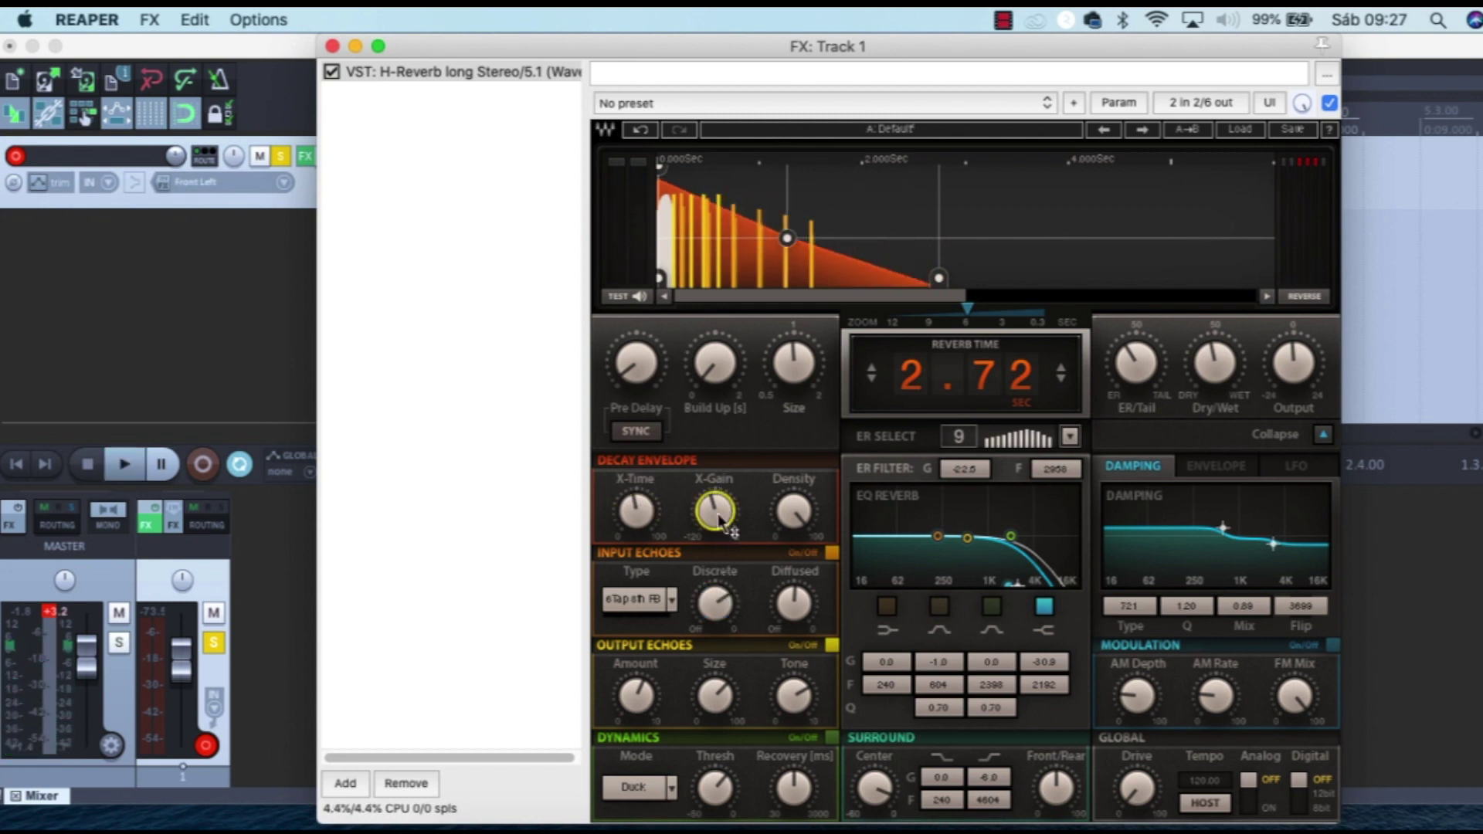
Step: Play the clip with a lowered X-Gain, stop, raise X-Gain to a nearly straight decay slope, and reduce Density to a low value
drag(705, 533, 705, 575)
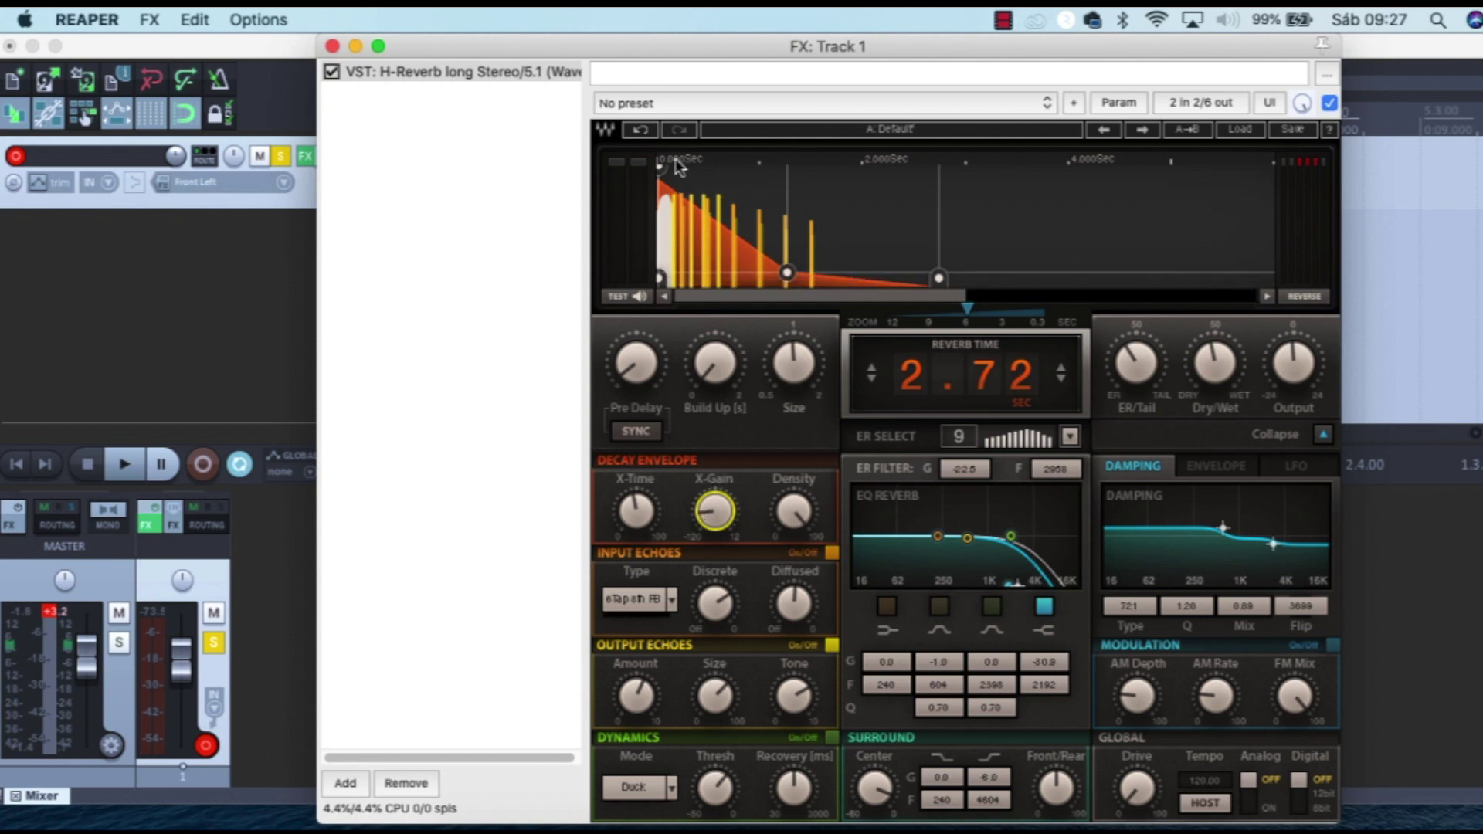
key(space)
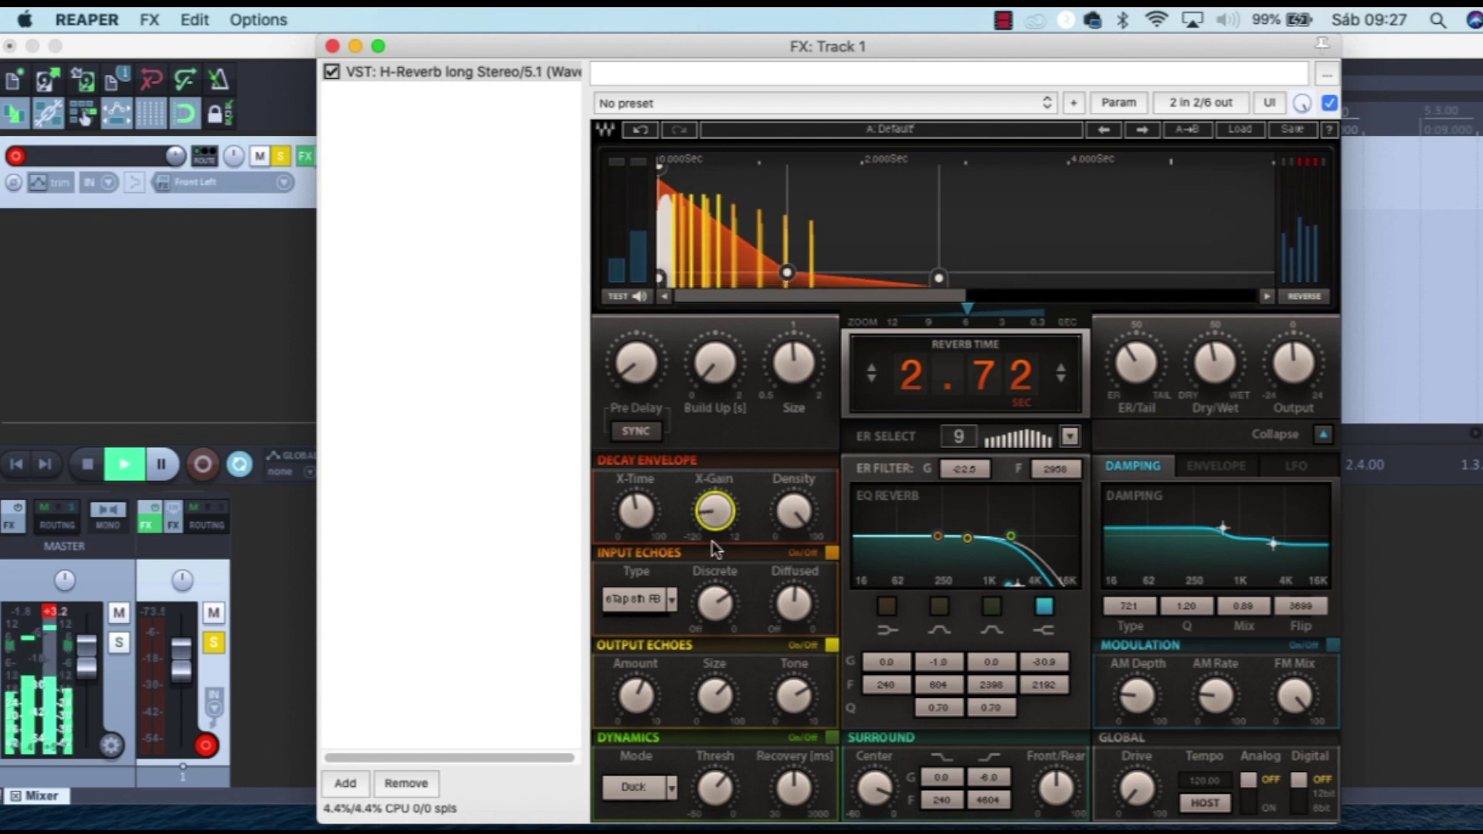
key(space)
drag(712, 542, 793, 571)
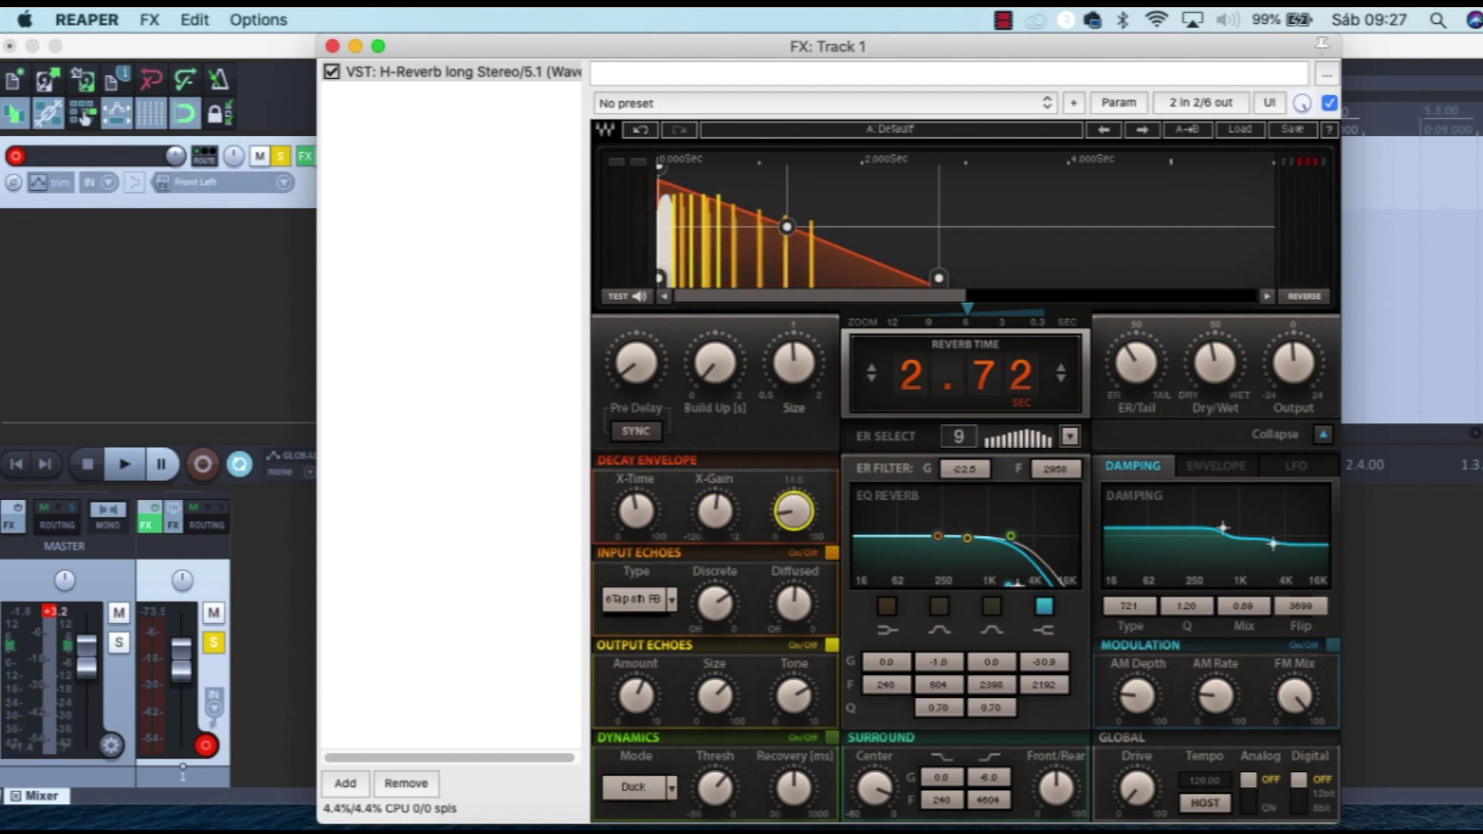
Step: Raise the decay envelope's Density to 100, play the clip while lowering it to about the middle, and stop playback
drag(794, 512, 794, 434)
key(space)
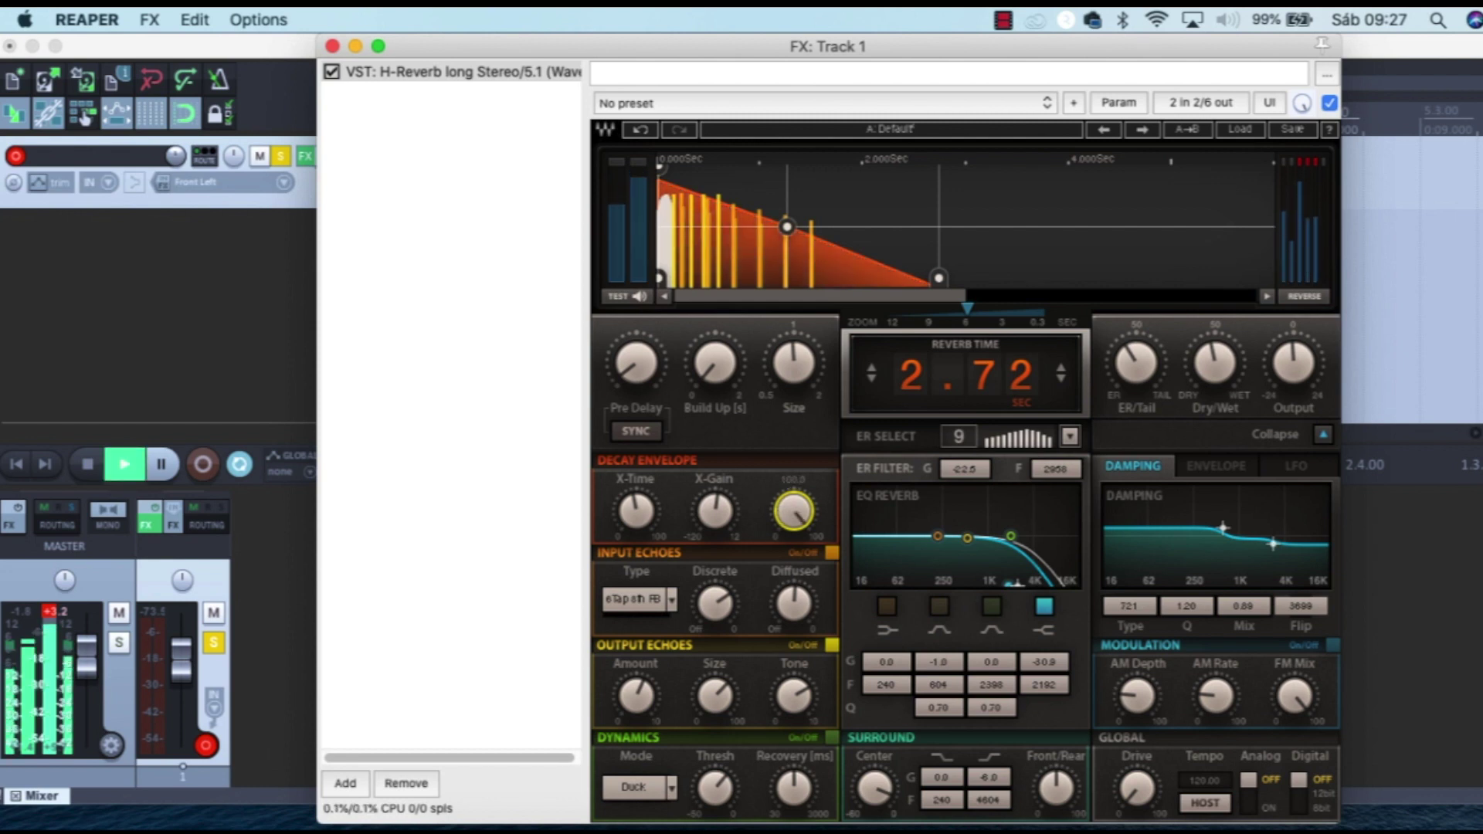
drag(794, 511, 794, 541)
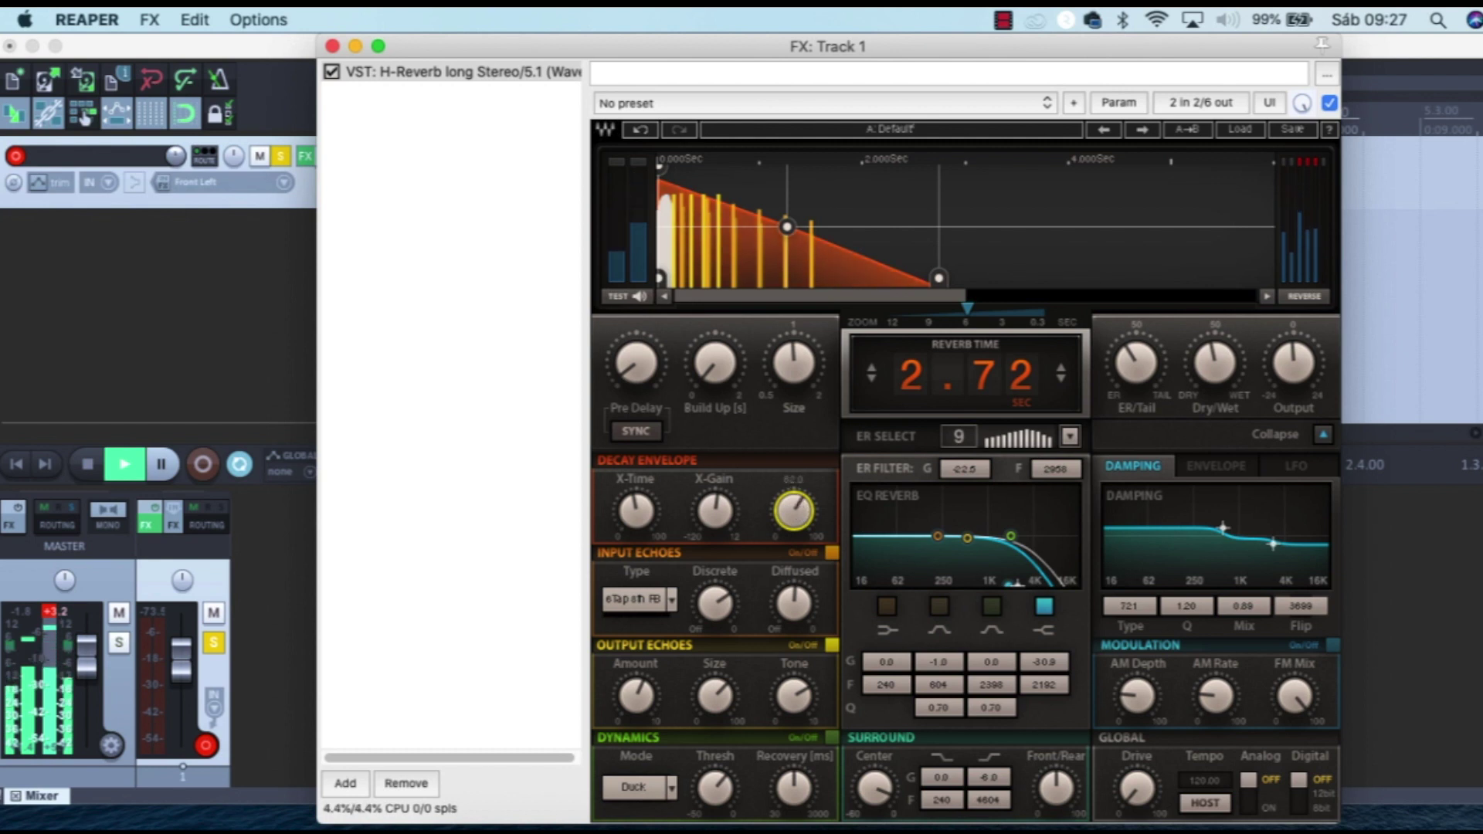
key(space)
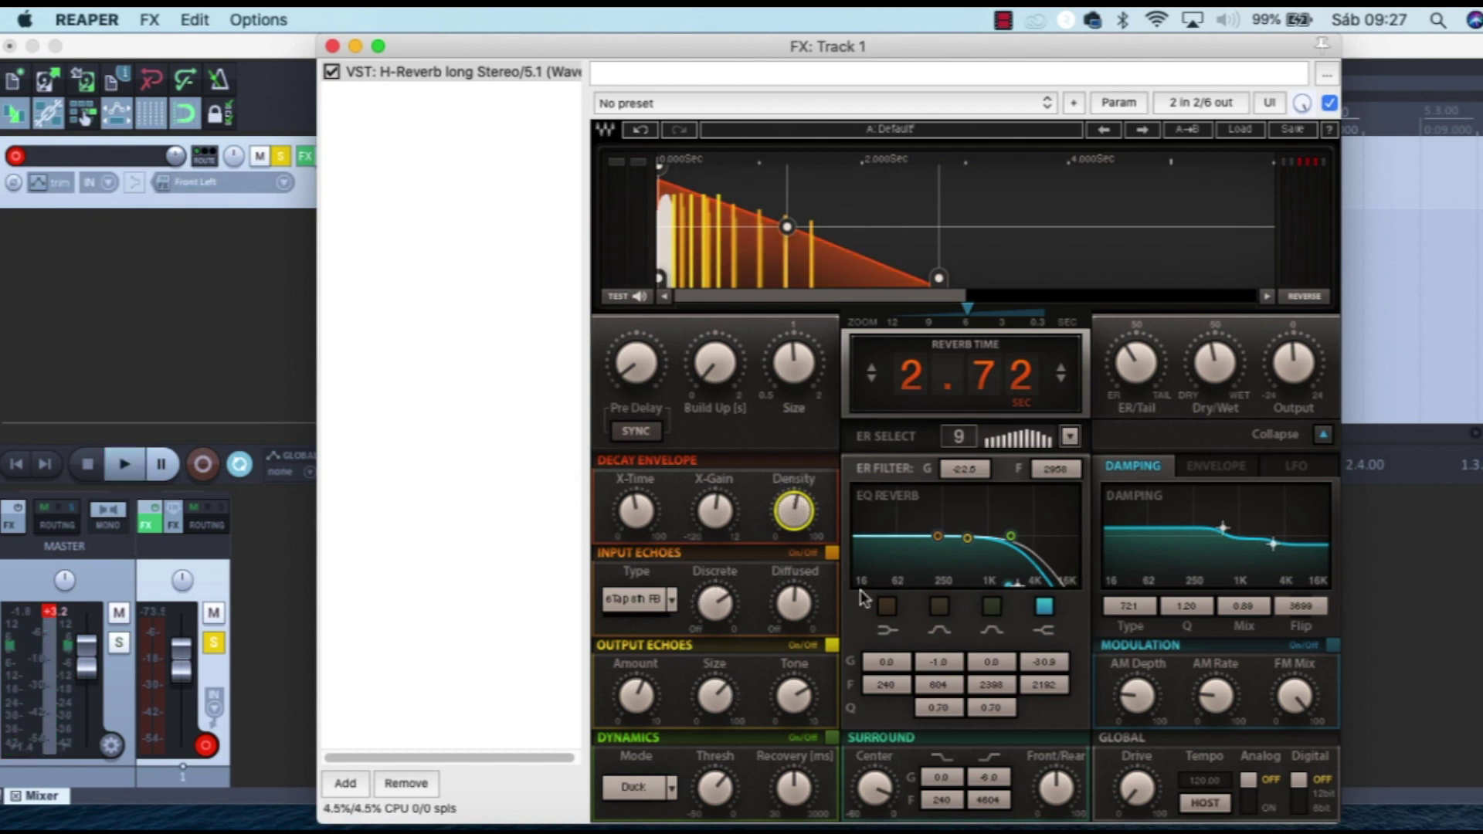
Step: Play the clip with the discrete input echoes turned off, and raise their level to the maximum
key(space)
click(714, 610)
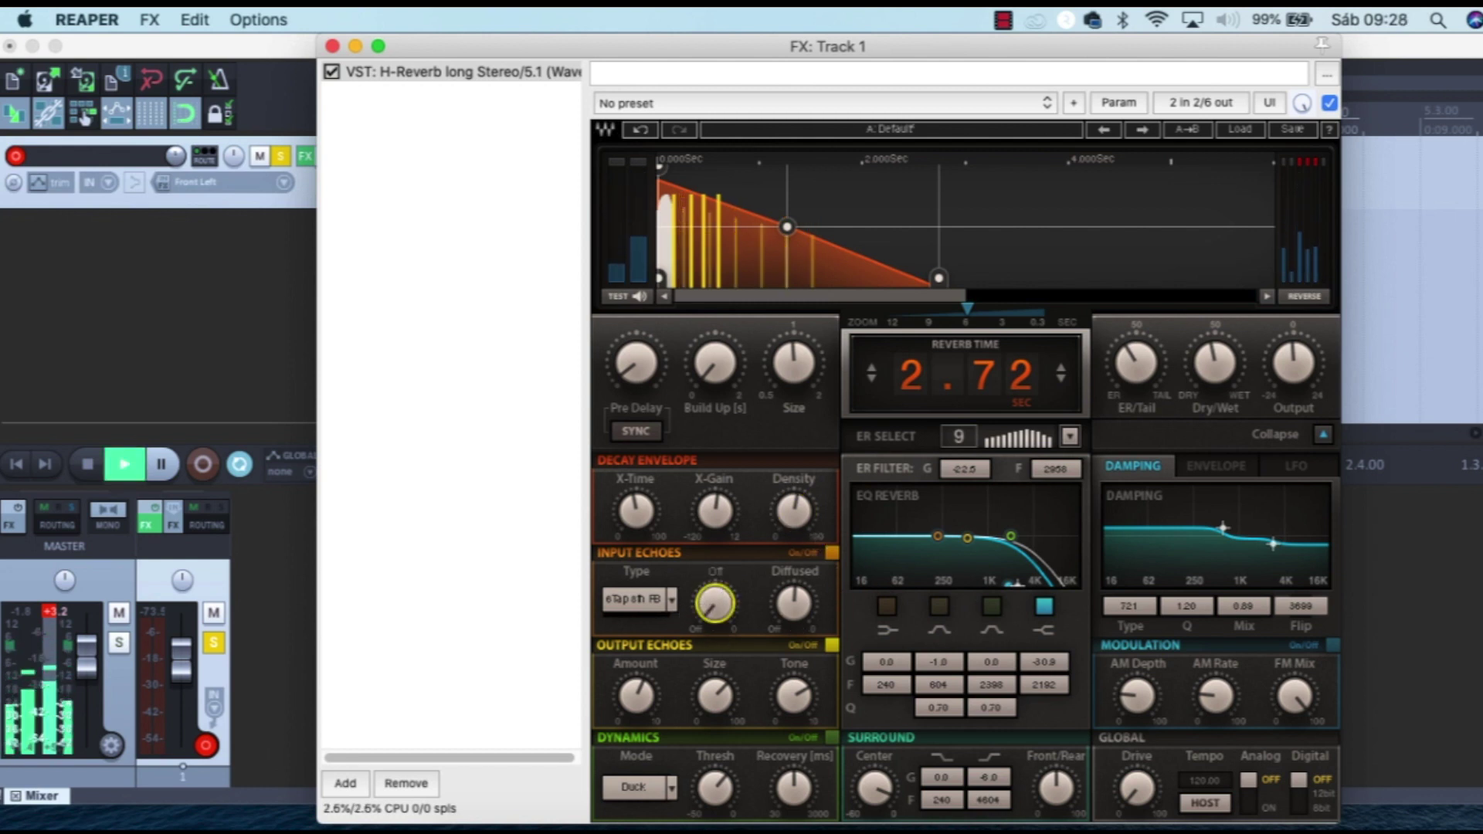
drag(715, 606, 714, 553)
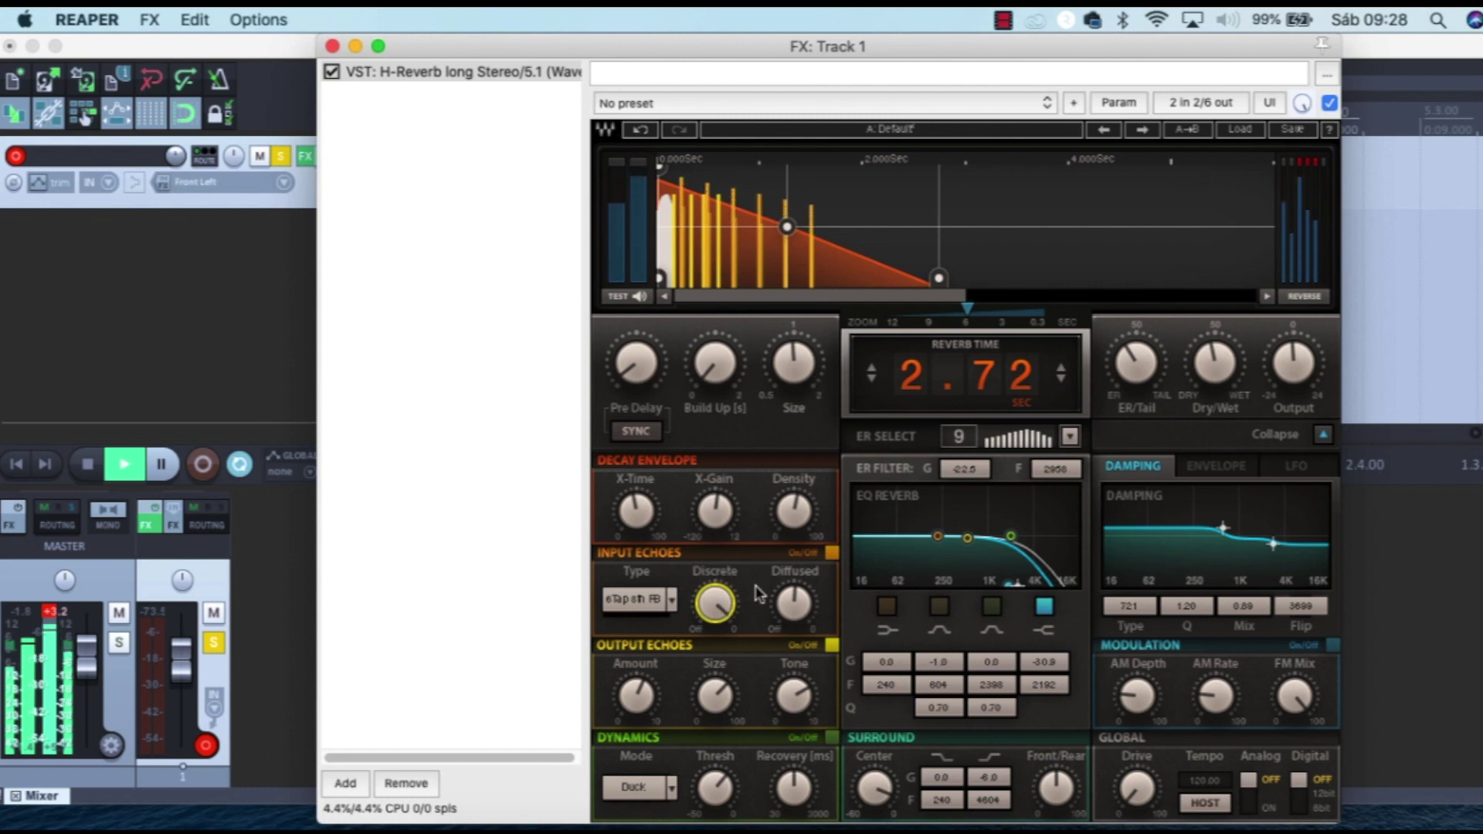
Step: Compare the diffused input echoes at 0.0 and at a very low level, settle on -27.1, and stop playback
click(793, 602)
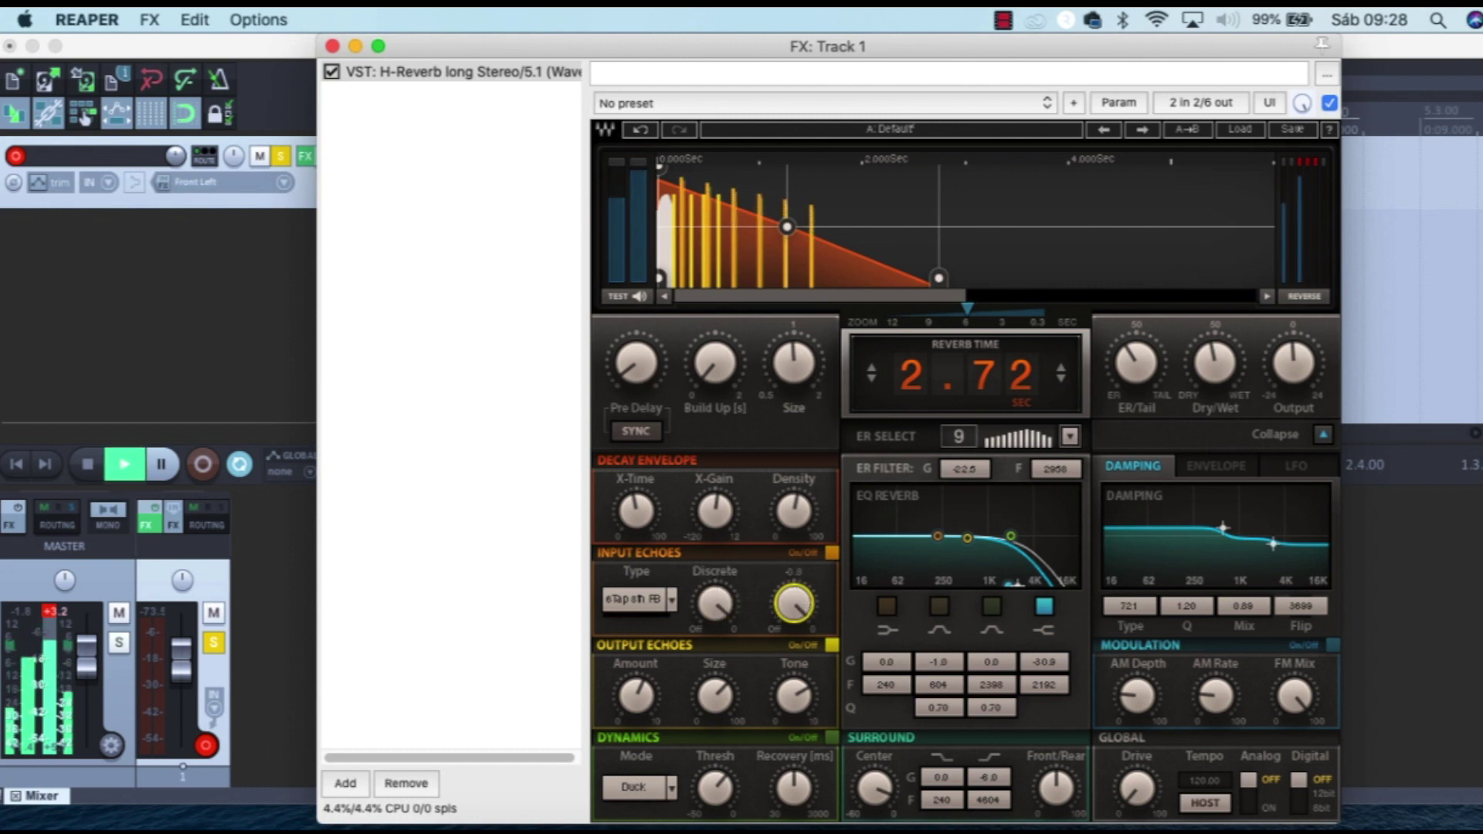
key(space)
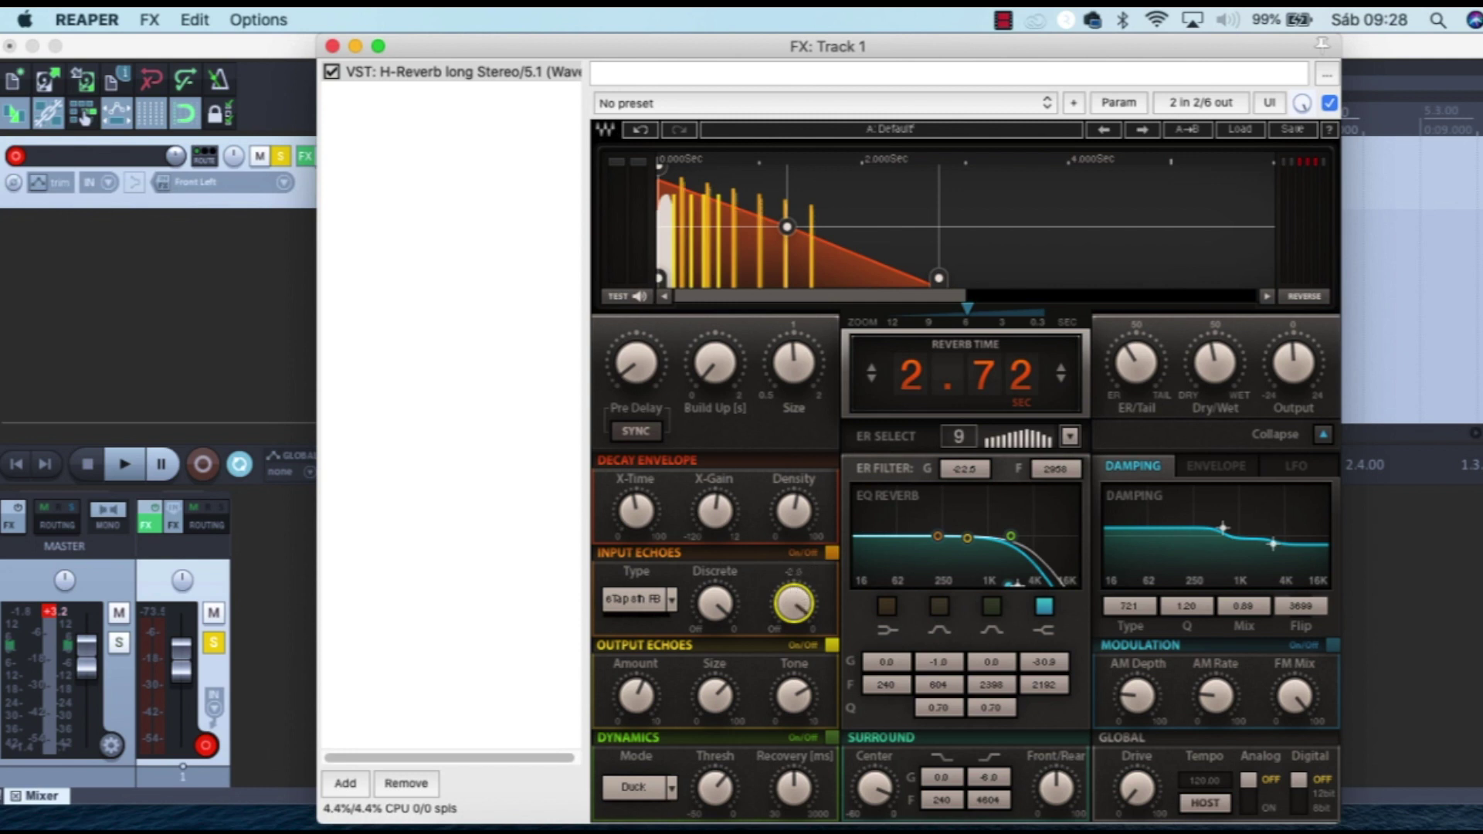
key(space)
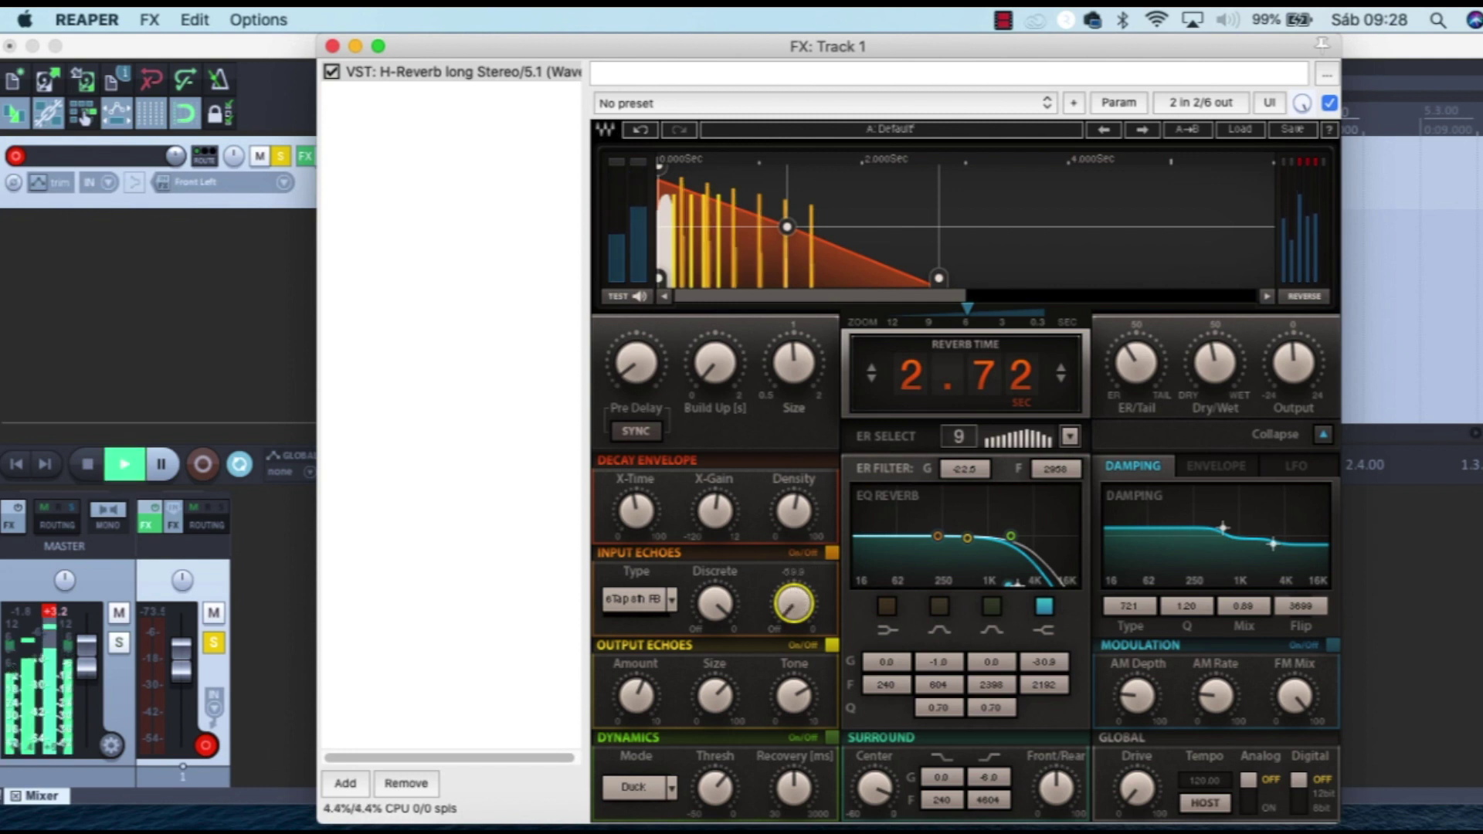
key(space)
drag(788, 601, 788, 516)
key(space)
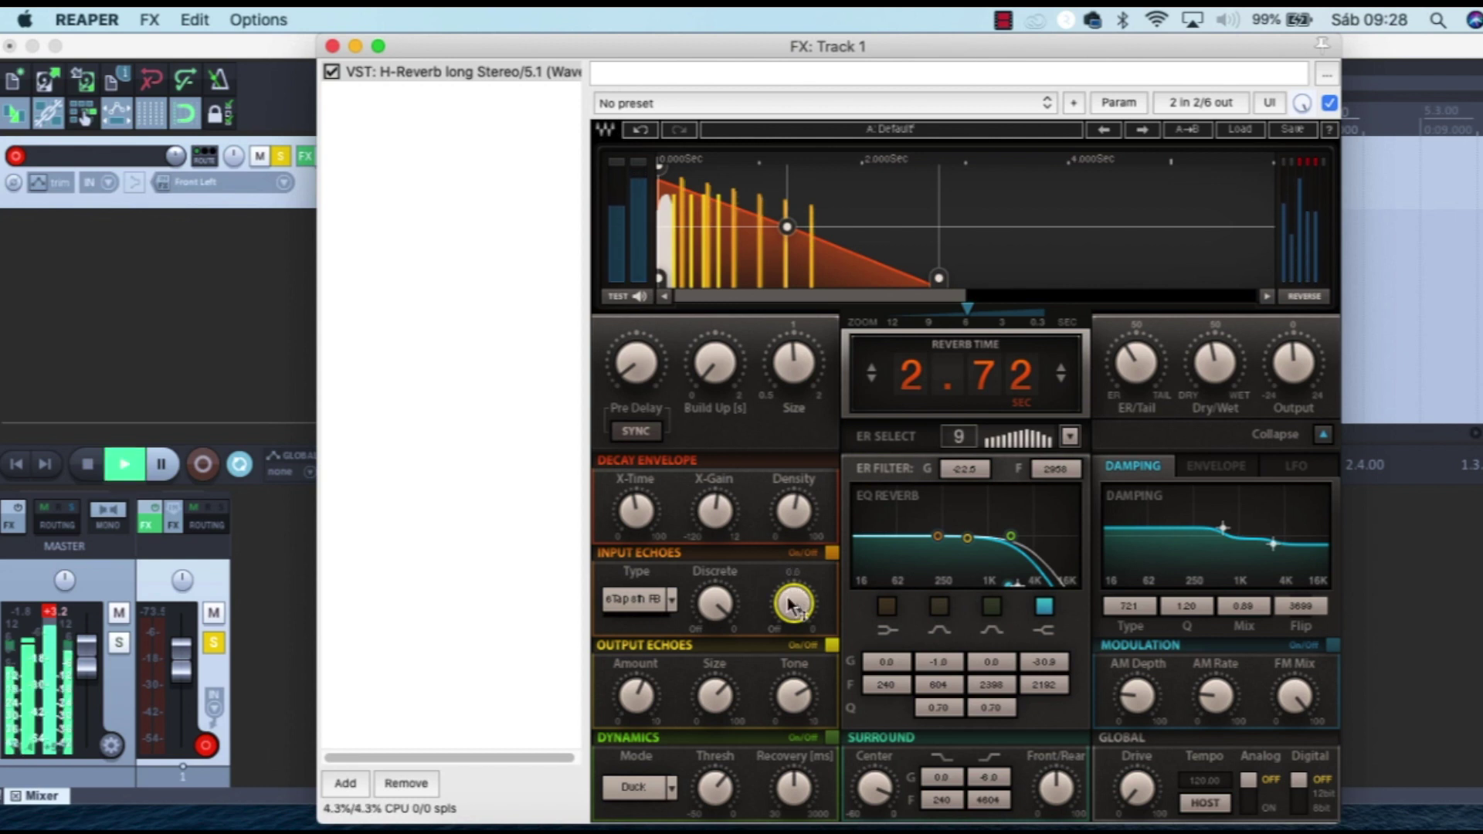
key(space)
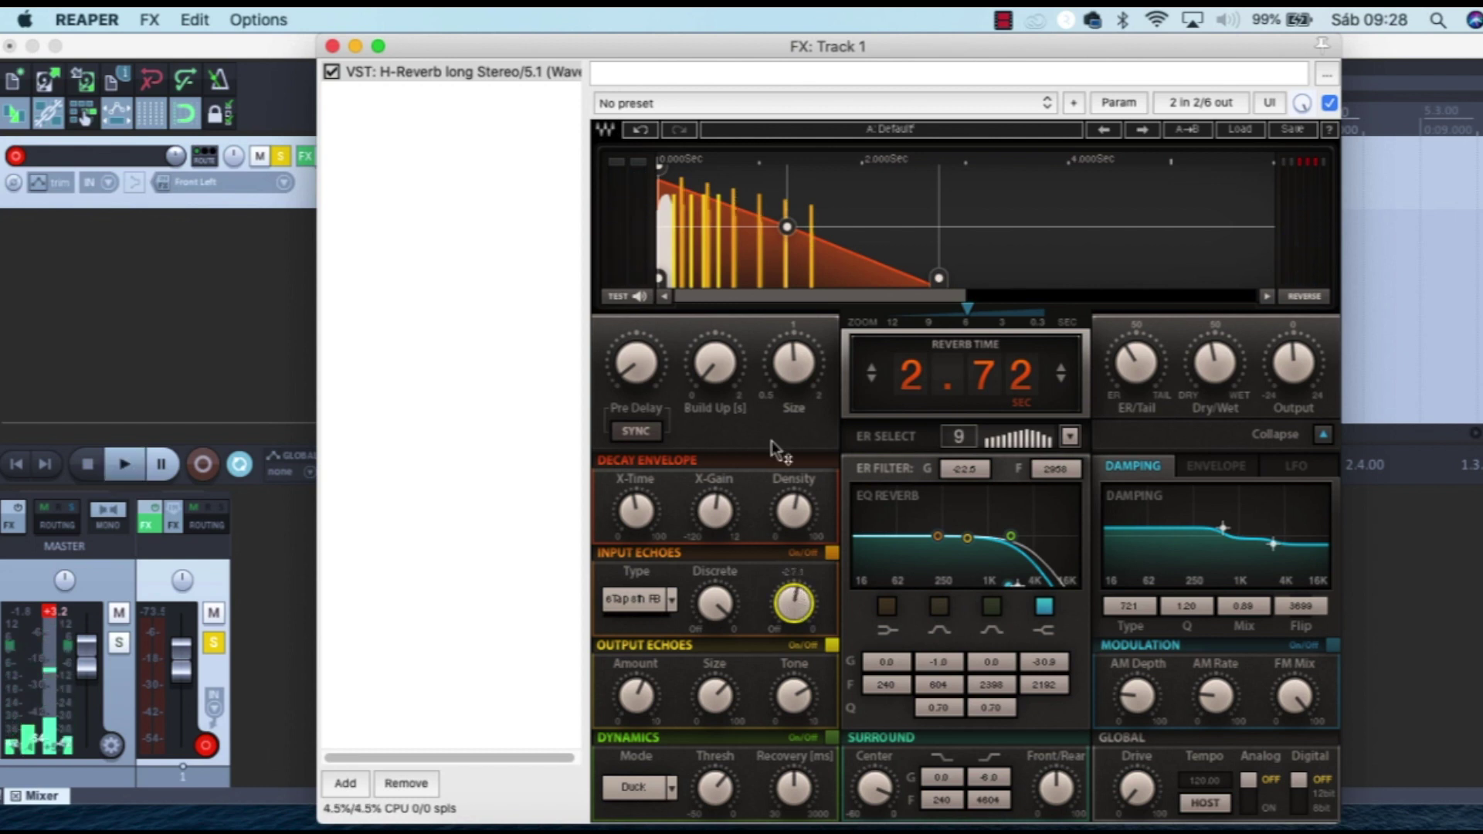
Step: Play the clip while comparing input echo types 6Tap RollUp and 4Tap 3/4, keep 2Tap St 8th, and stop playback
click(671, 606)
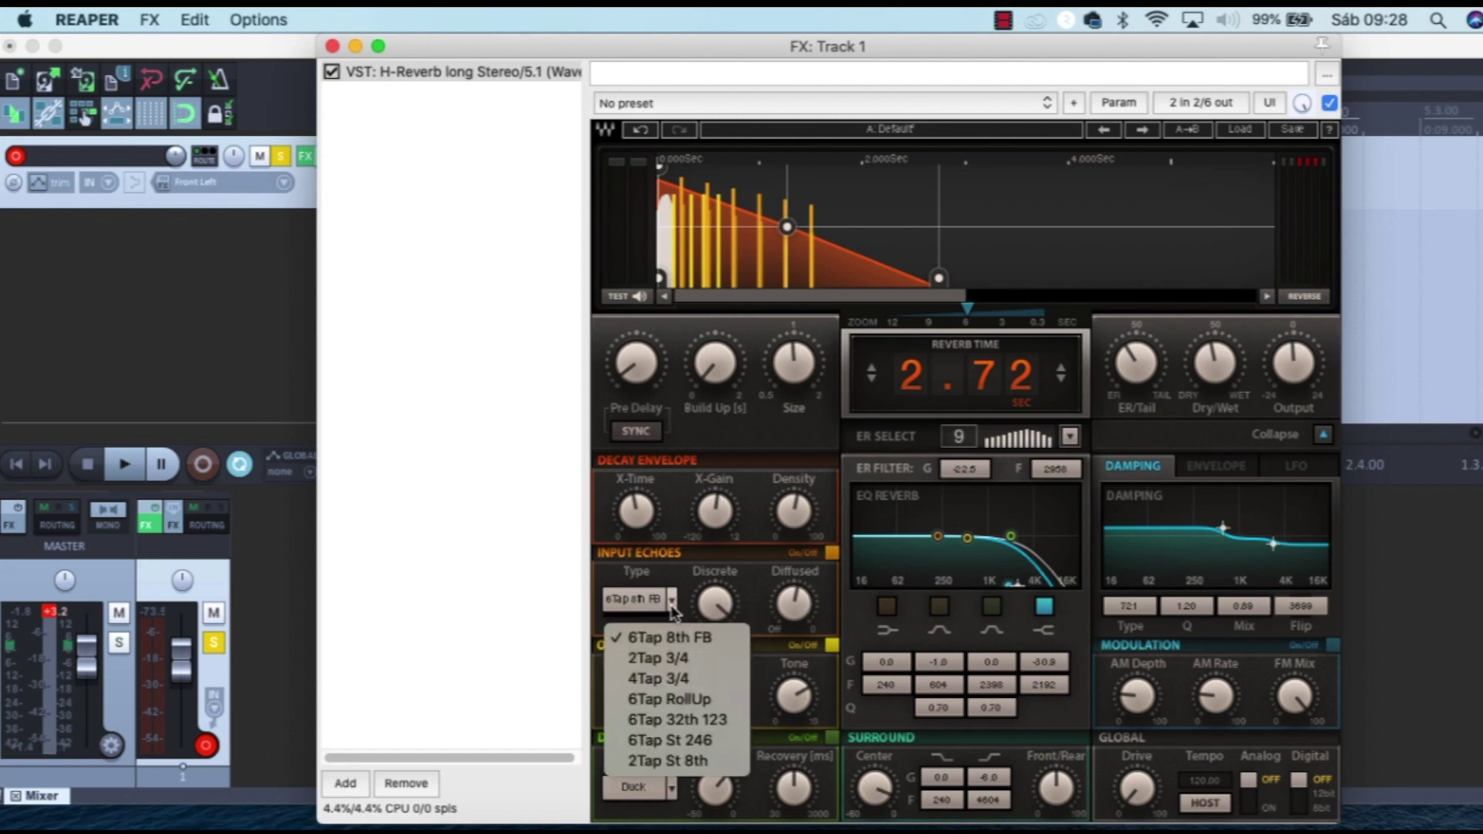
click(677, 699)
key(space)
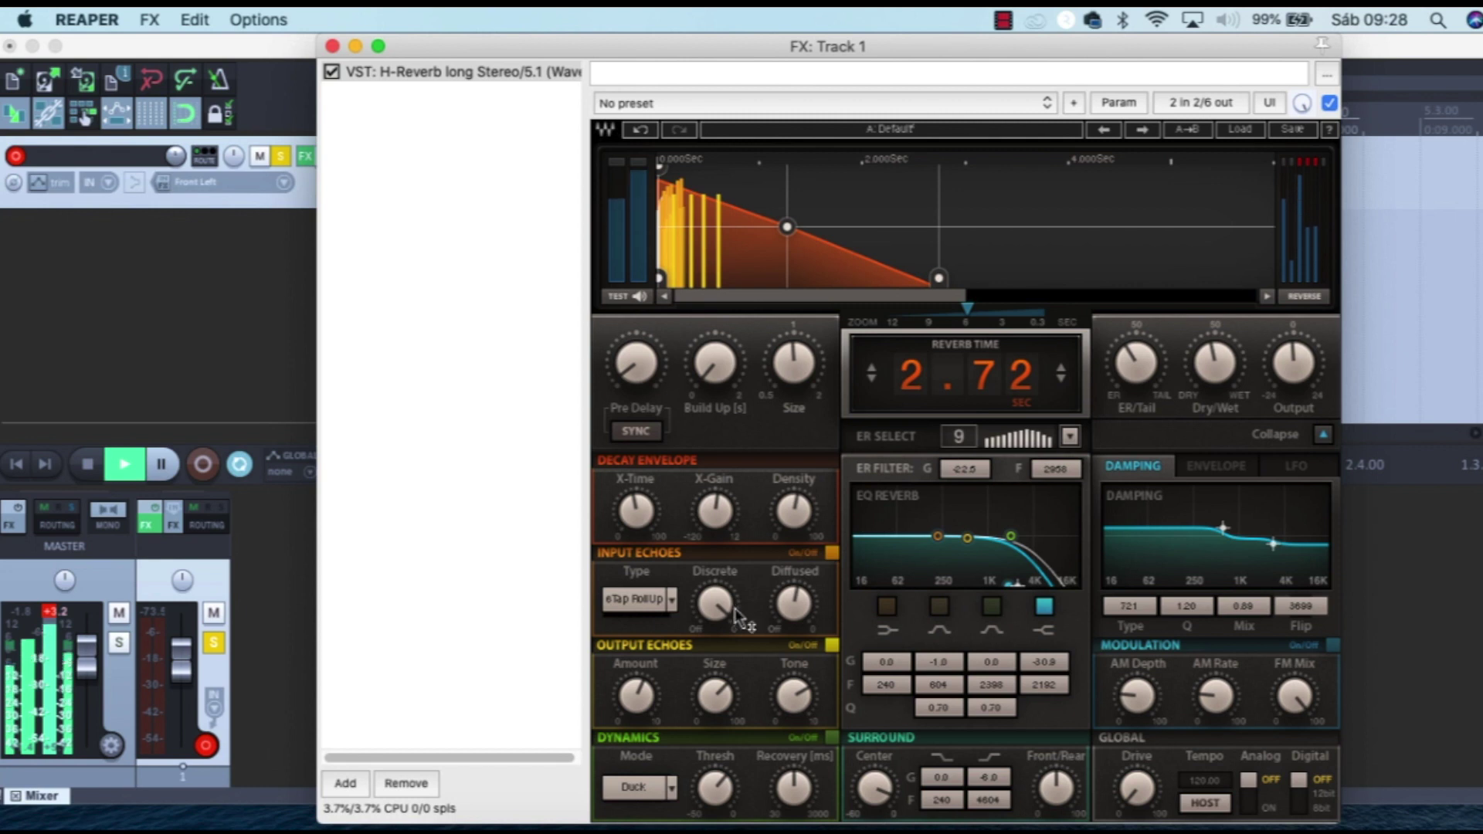
click(671, 602)
click(669, 703)
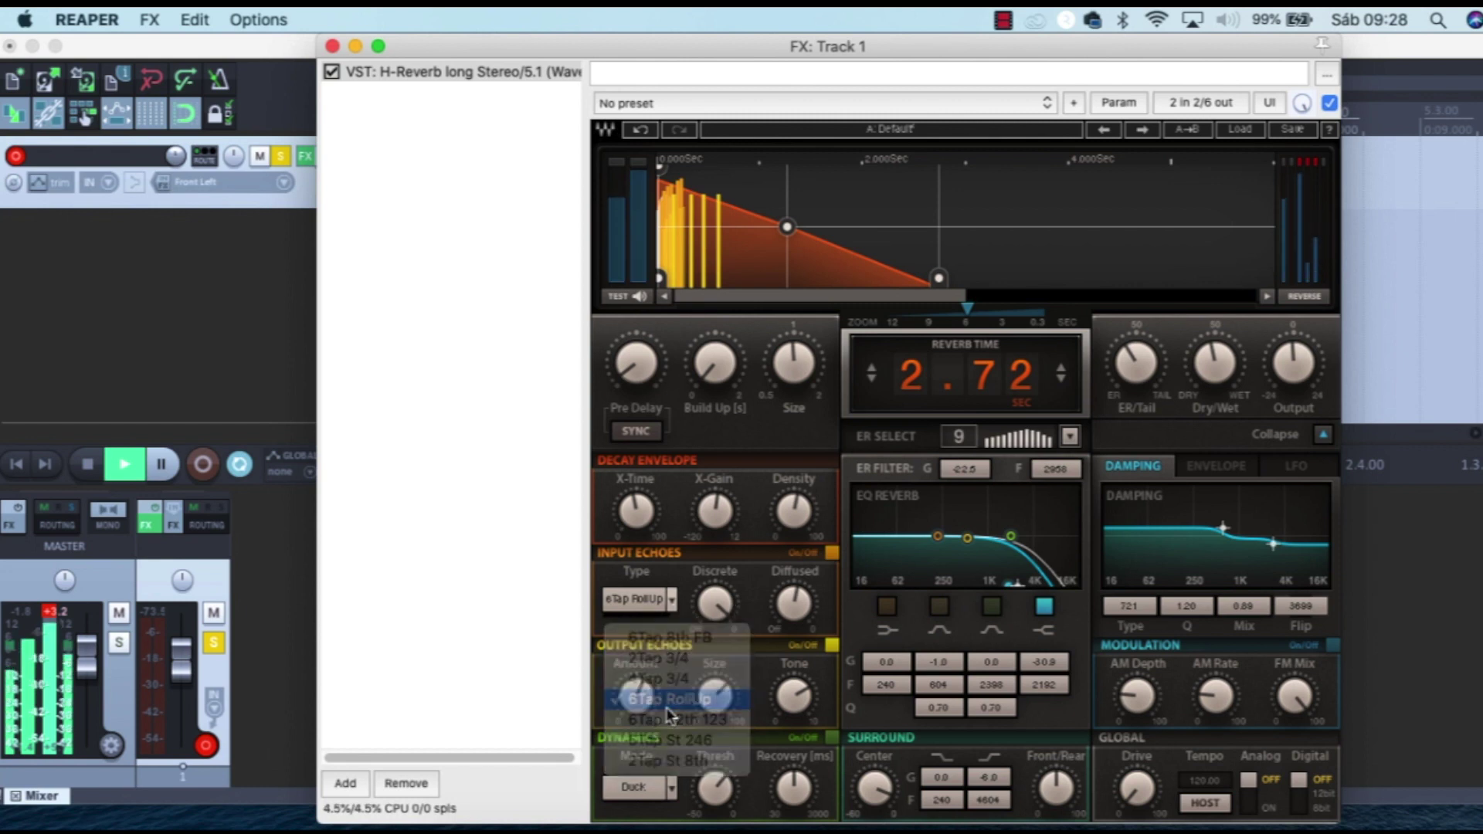
click(668, 603)
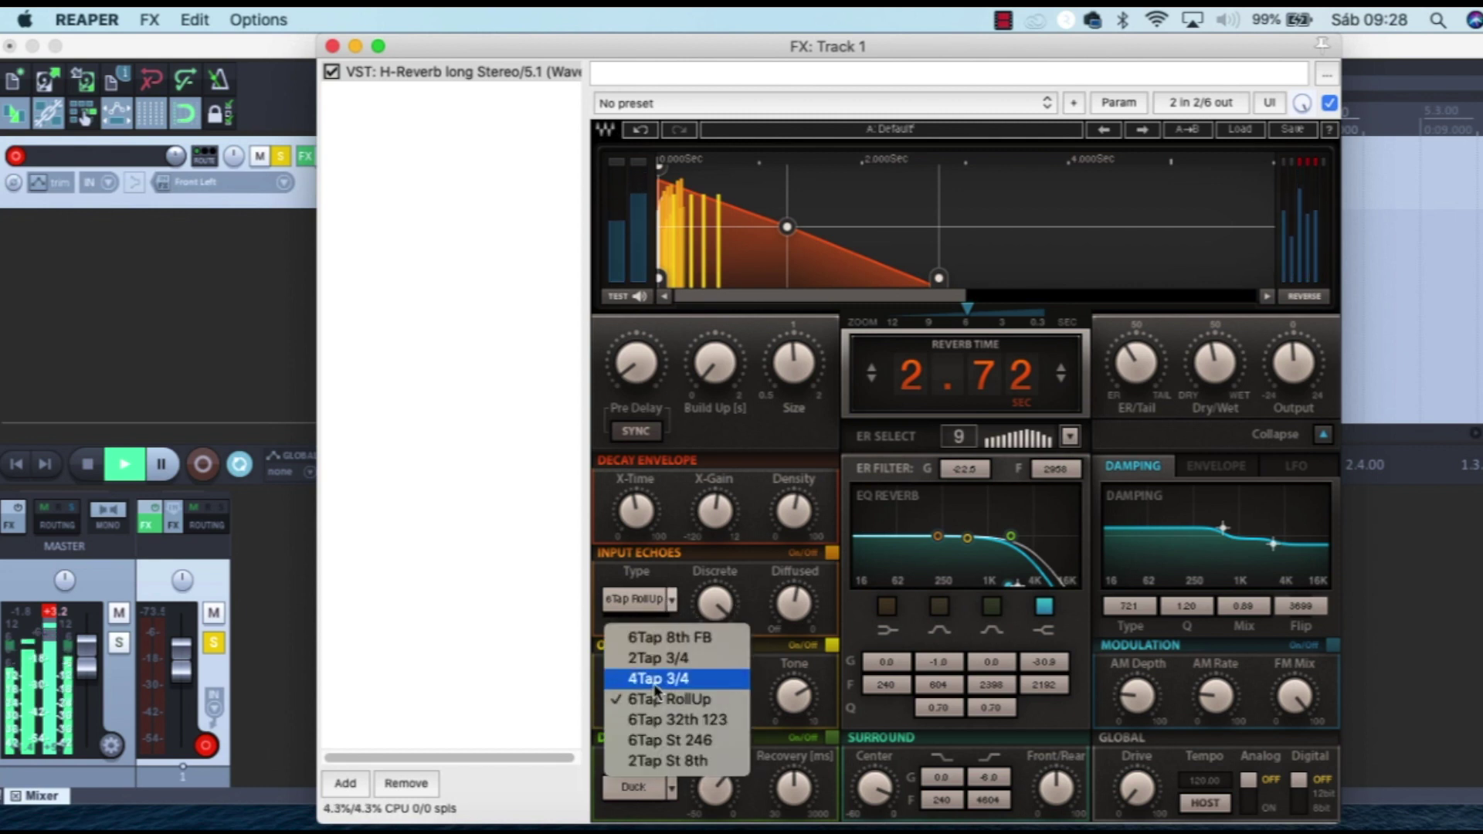
click(657, 675)
click(672, 601)
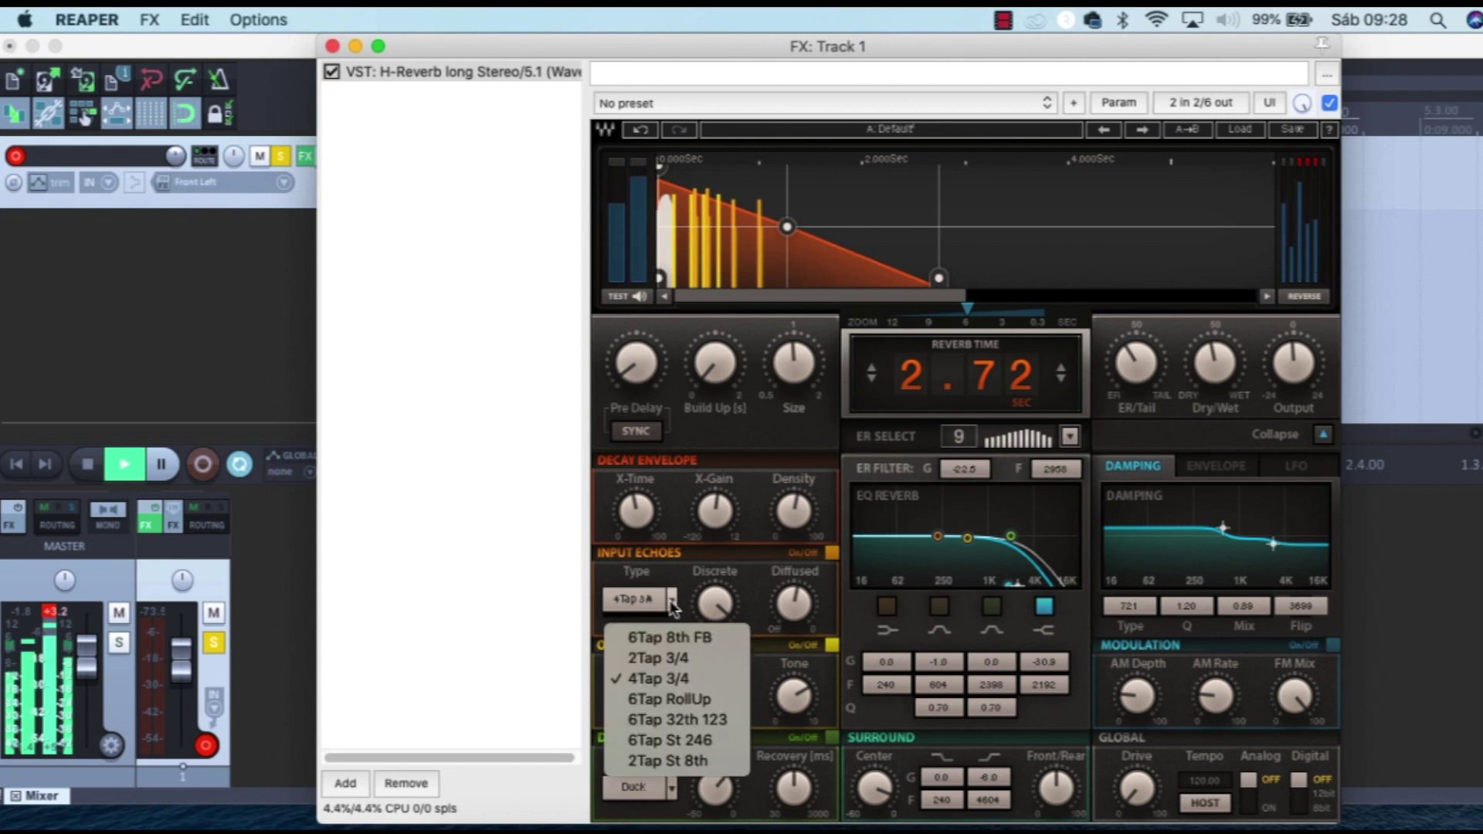
click(704, 759)
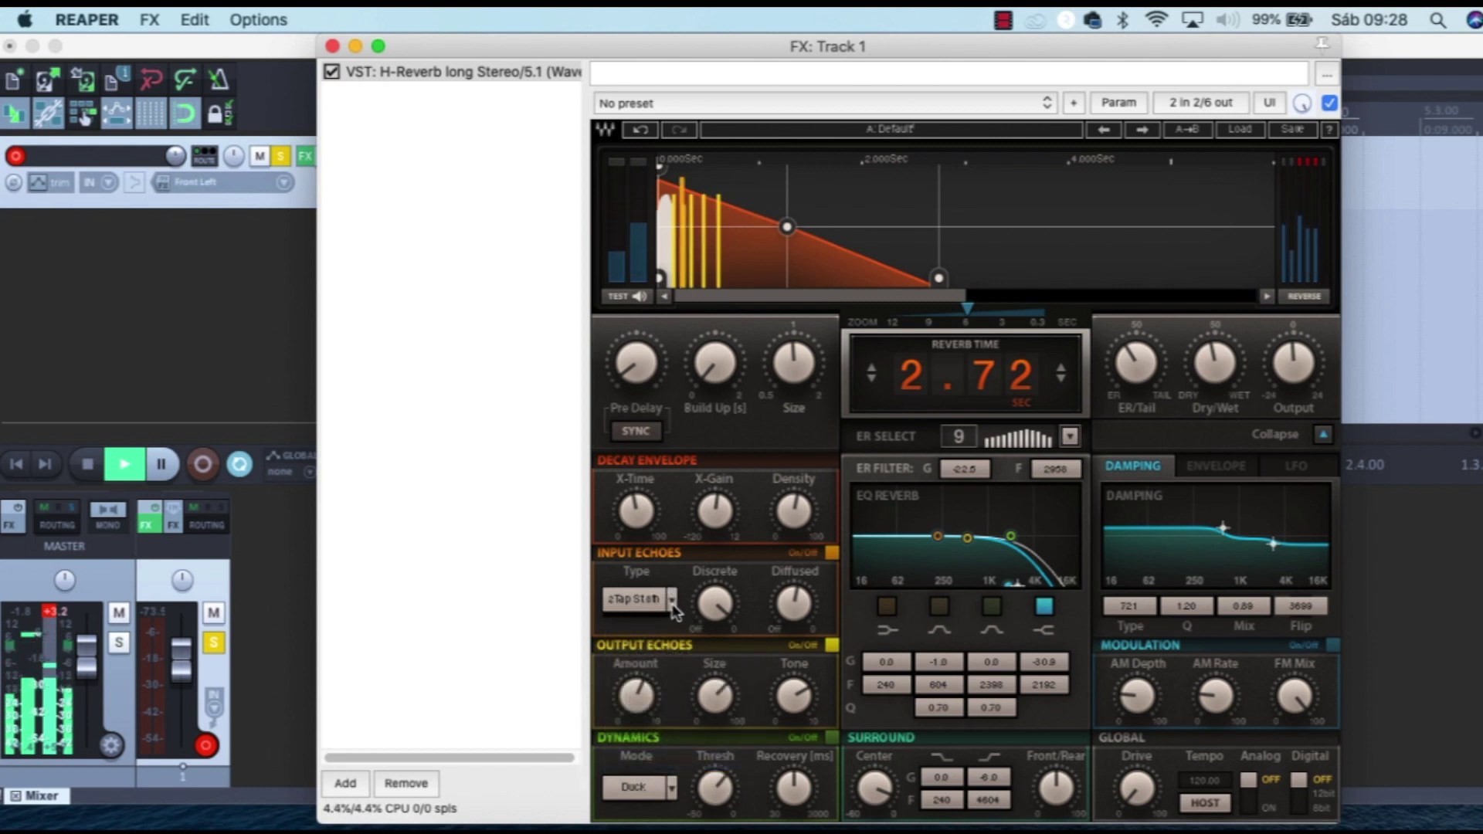
key(space)
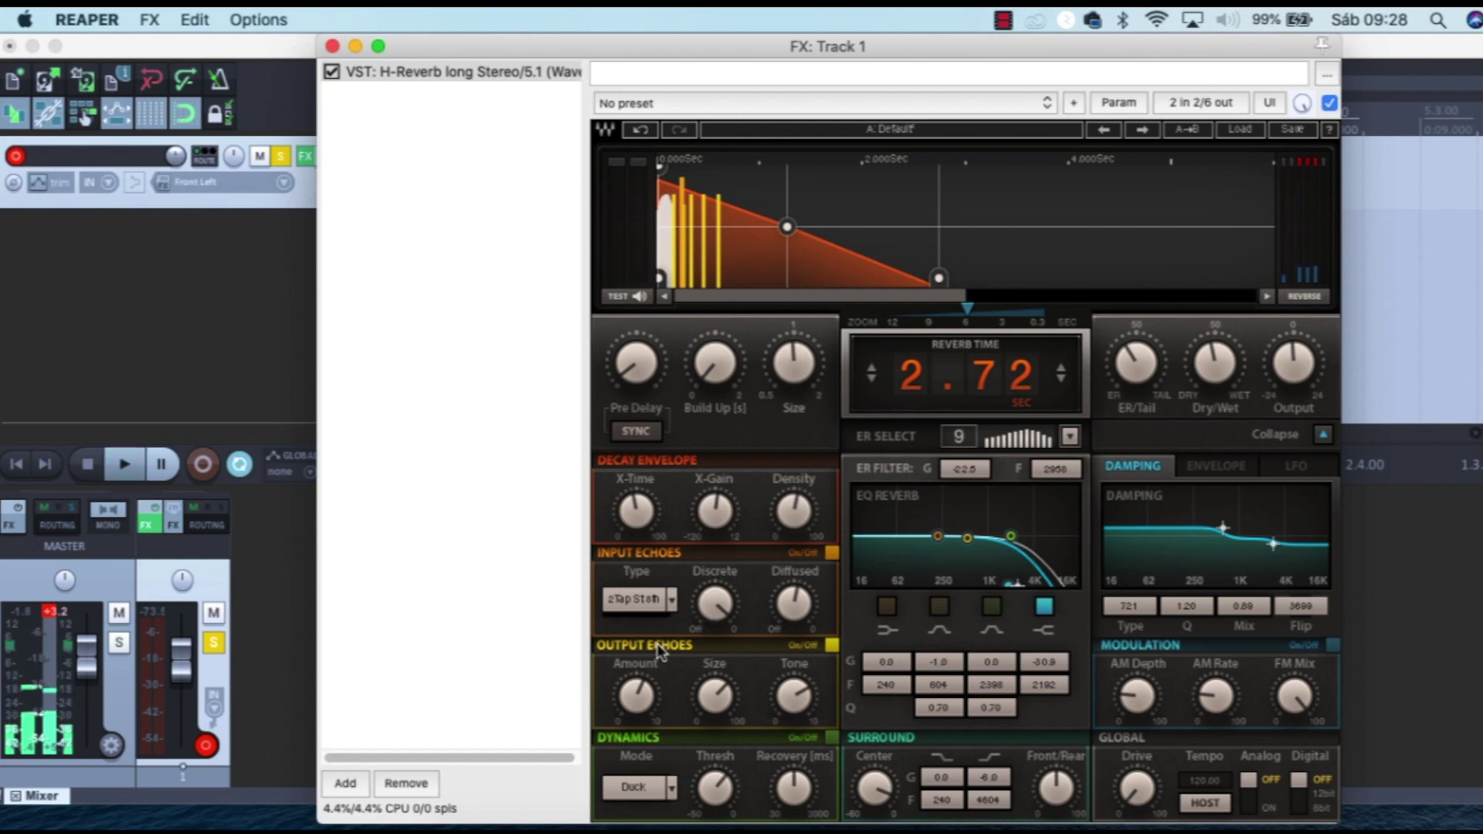
Step: Turn off the input echoes and play the clip while raising the output echoes amount
click(831, 552)
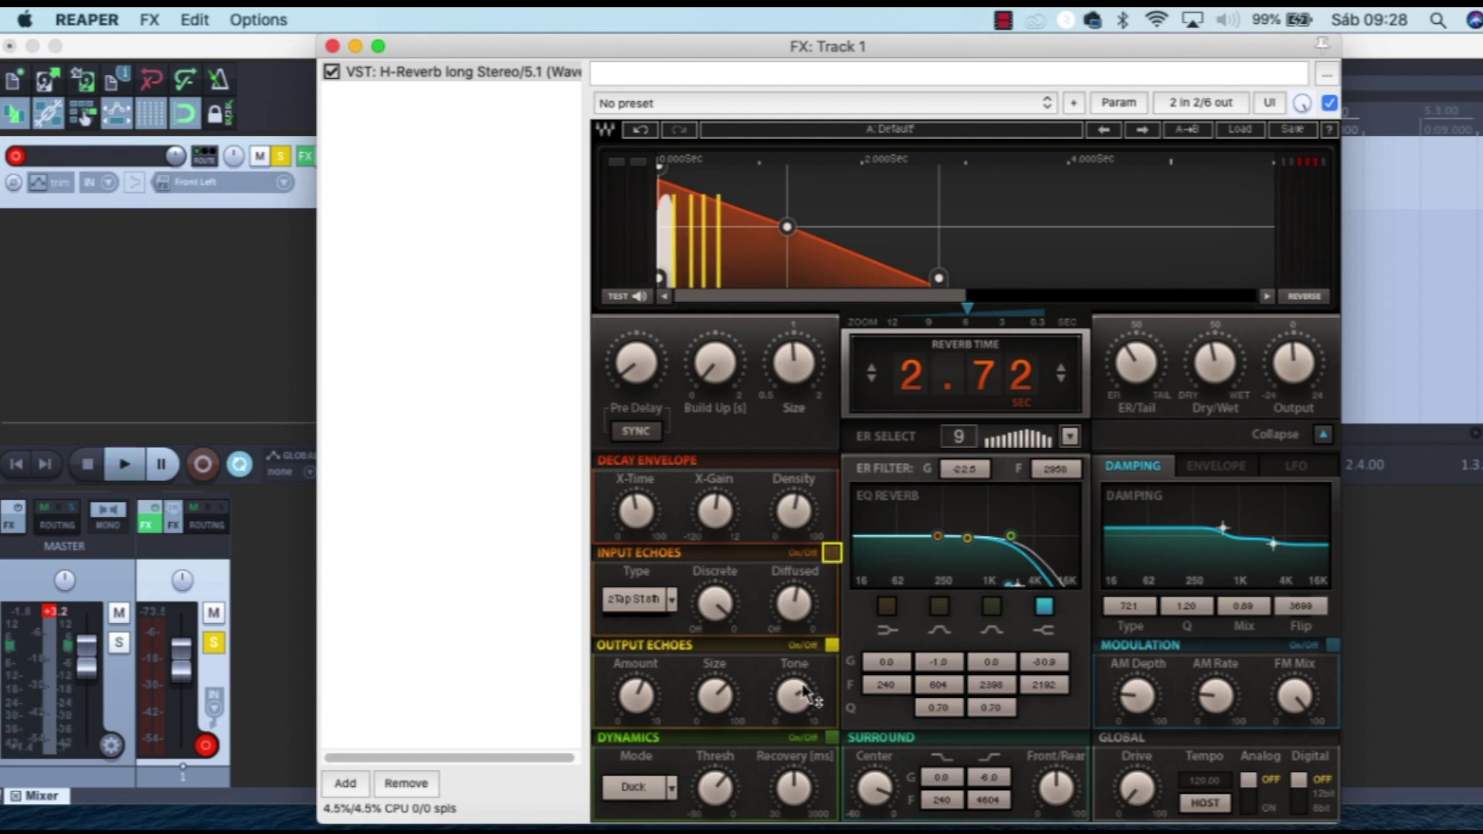
key(space)
key(space)
key(space)
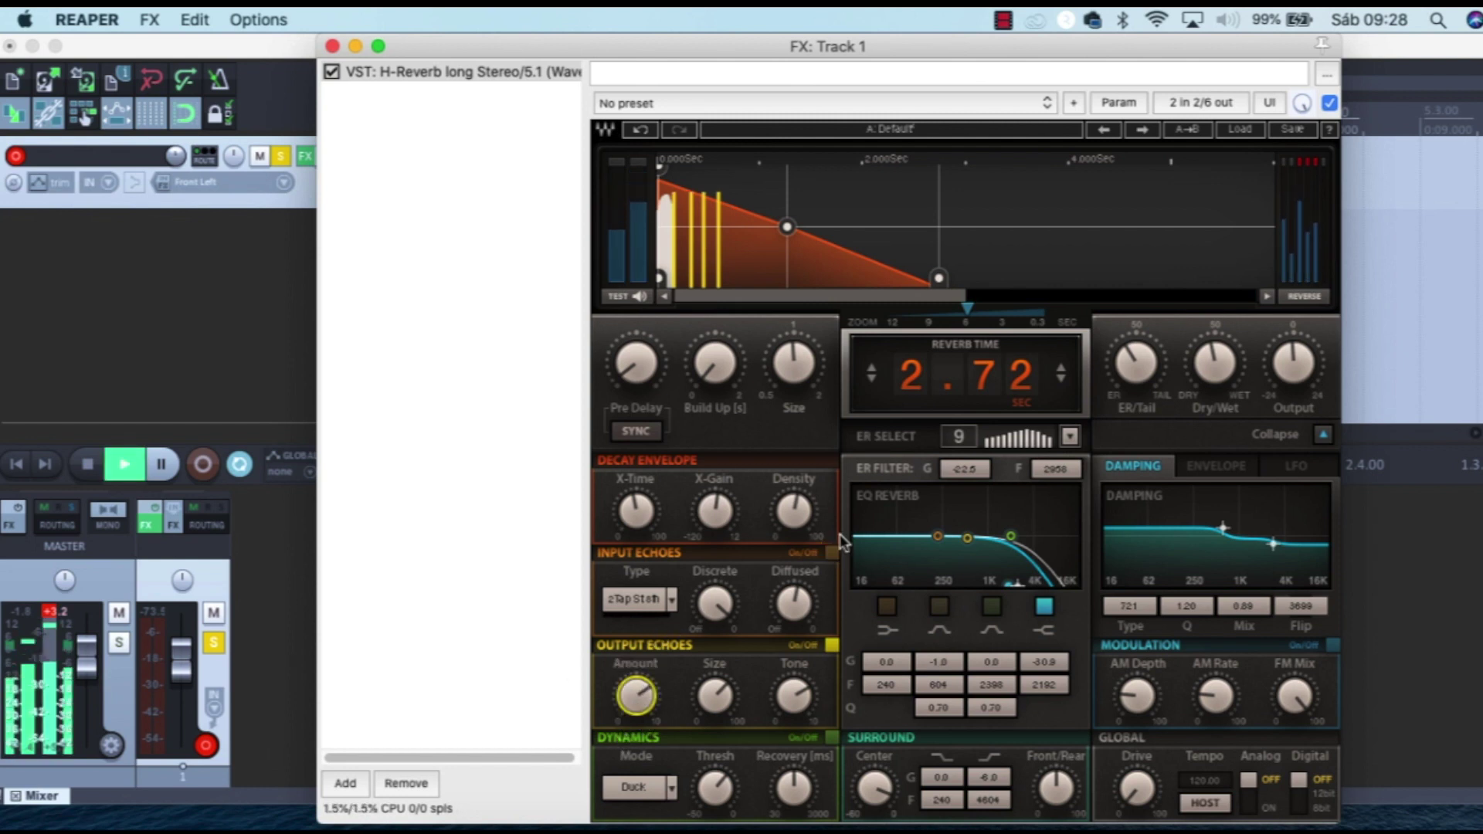
Step: Compare the output echoes with input echoes on and off, lowering size and tone to minimum, and raise the size to 100
click(831, 553)
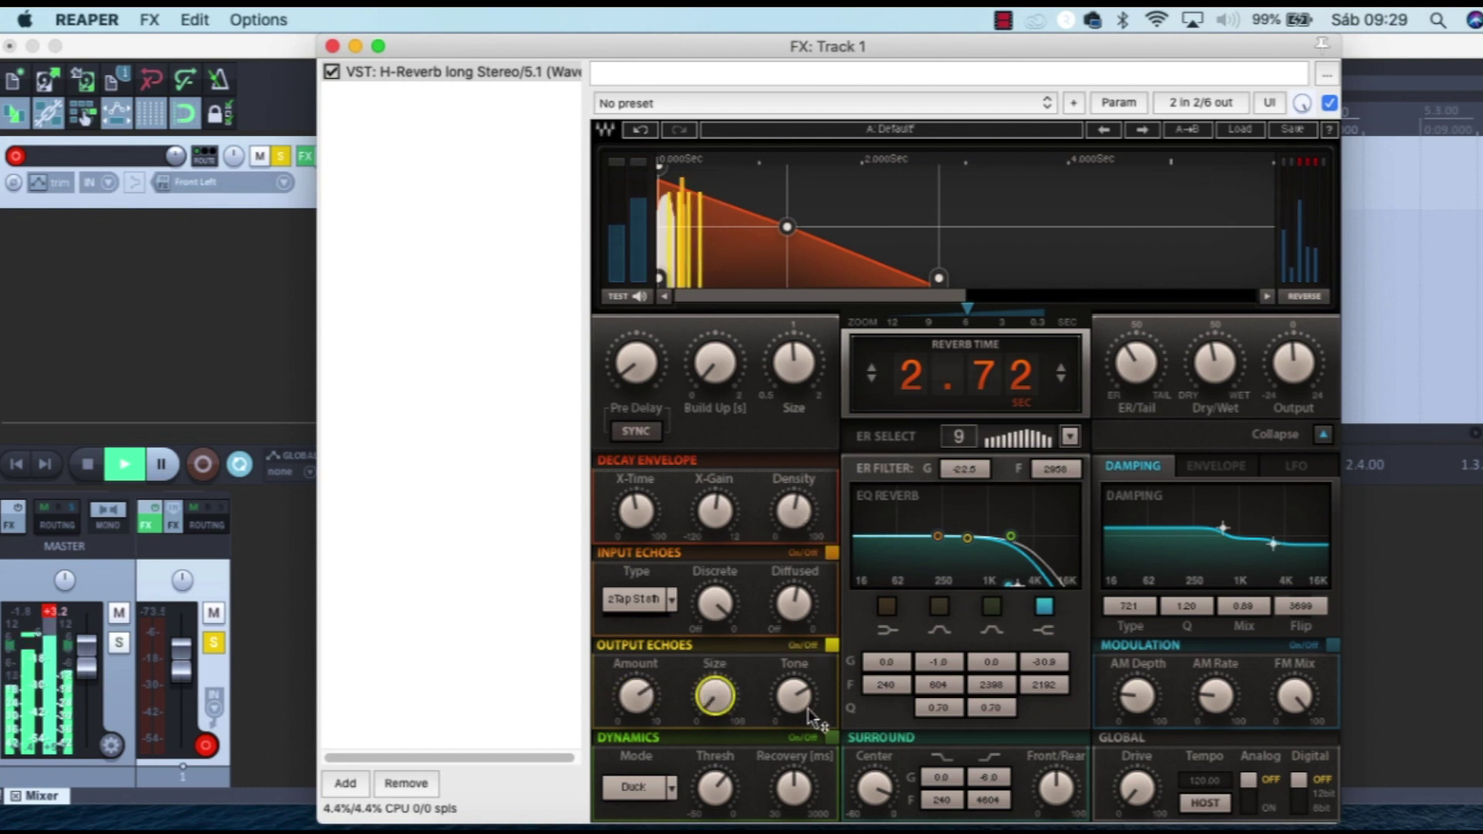
drag(793, 696, 794, 760)
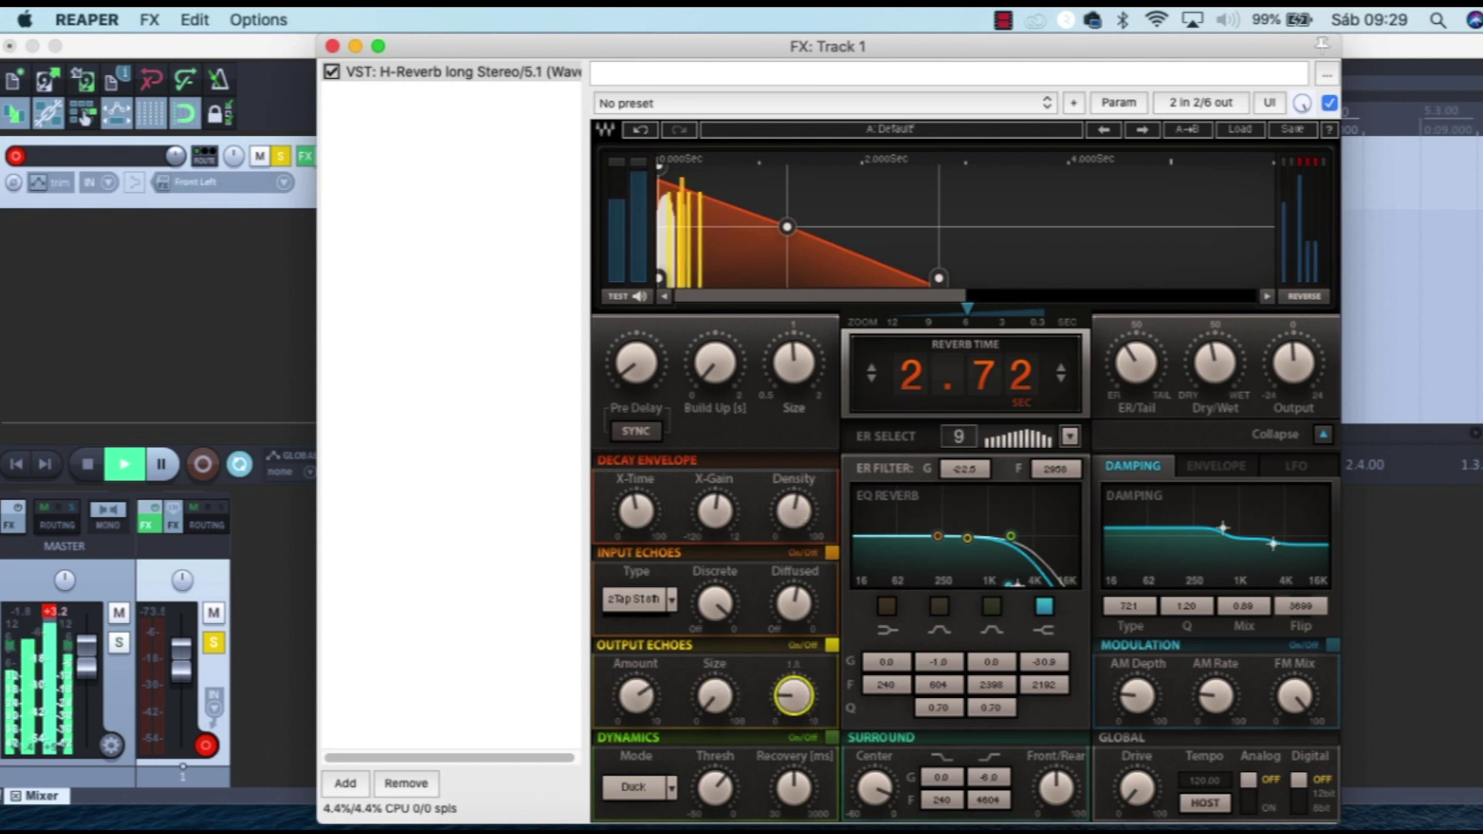
click(831, 553)
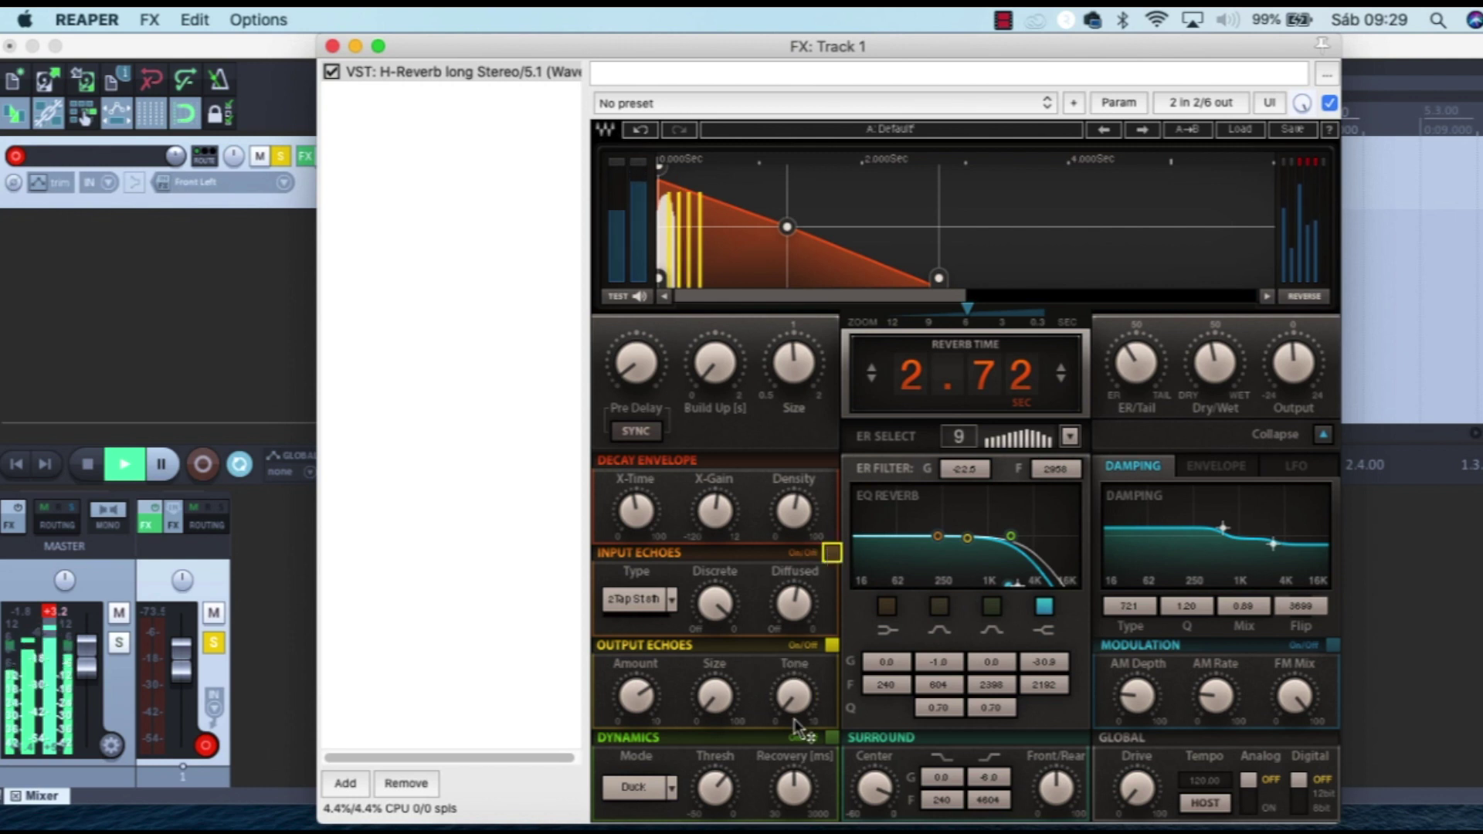
drag(710, 712, 711, 656)
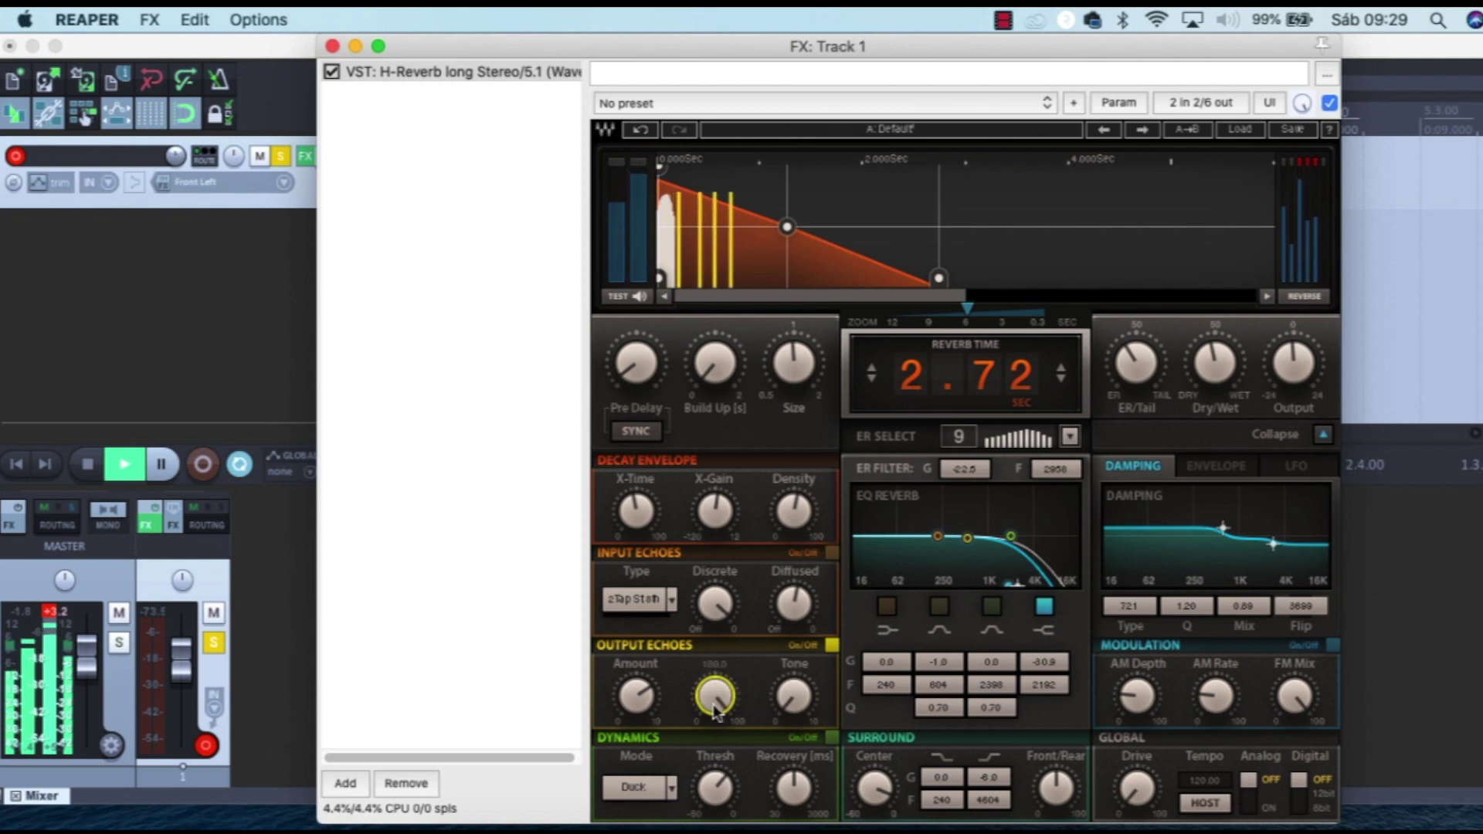
Step: Compare the output echoes at minimum and maximum tone during playback, and leave the tone at its maximum
drag(794, 696, 794, 718)
drag(794, 695, 794, 664)
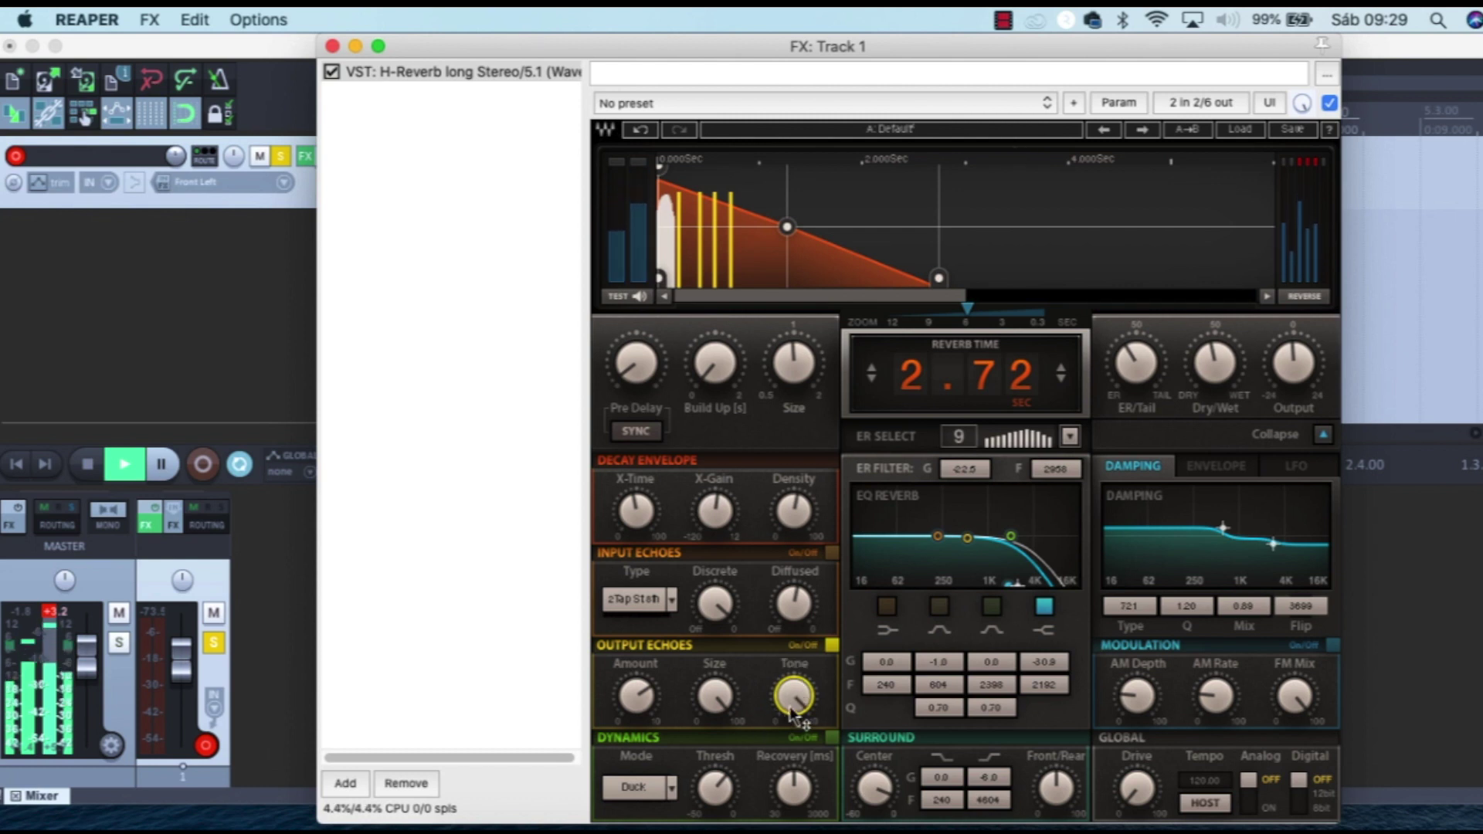
key(space)
drag(794, 701, 794, 719)
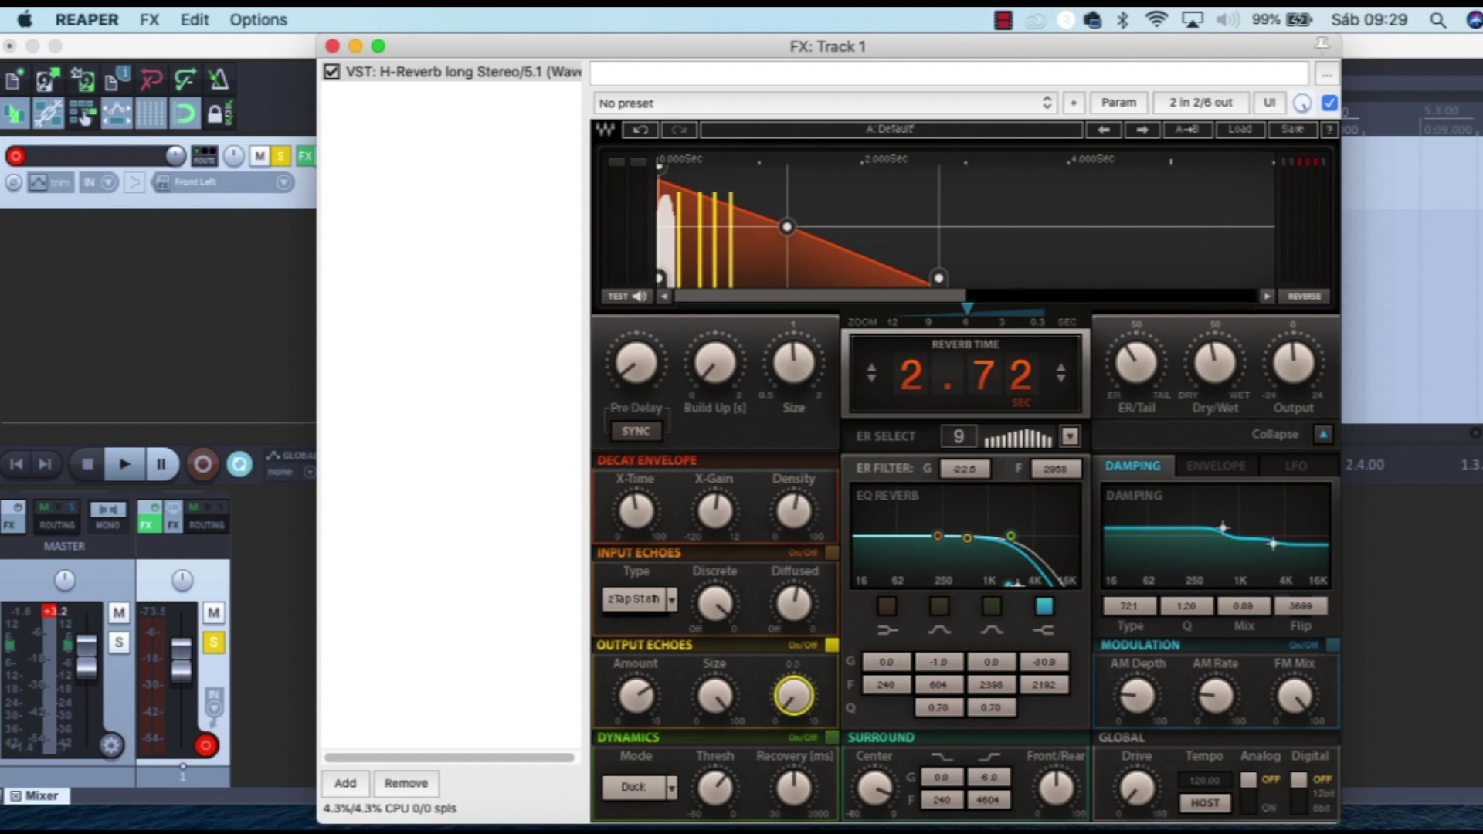
key(space)
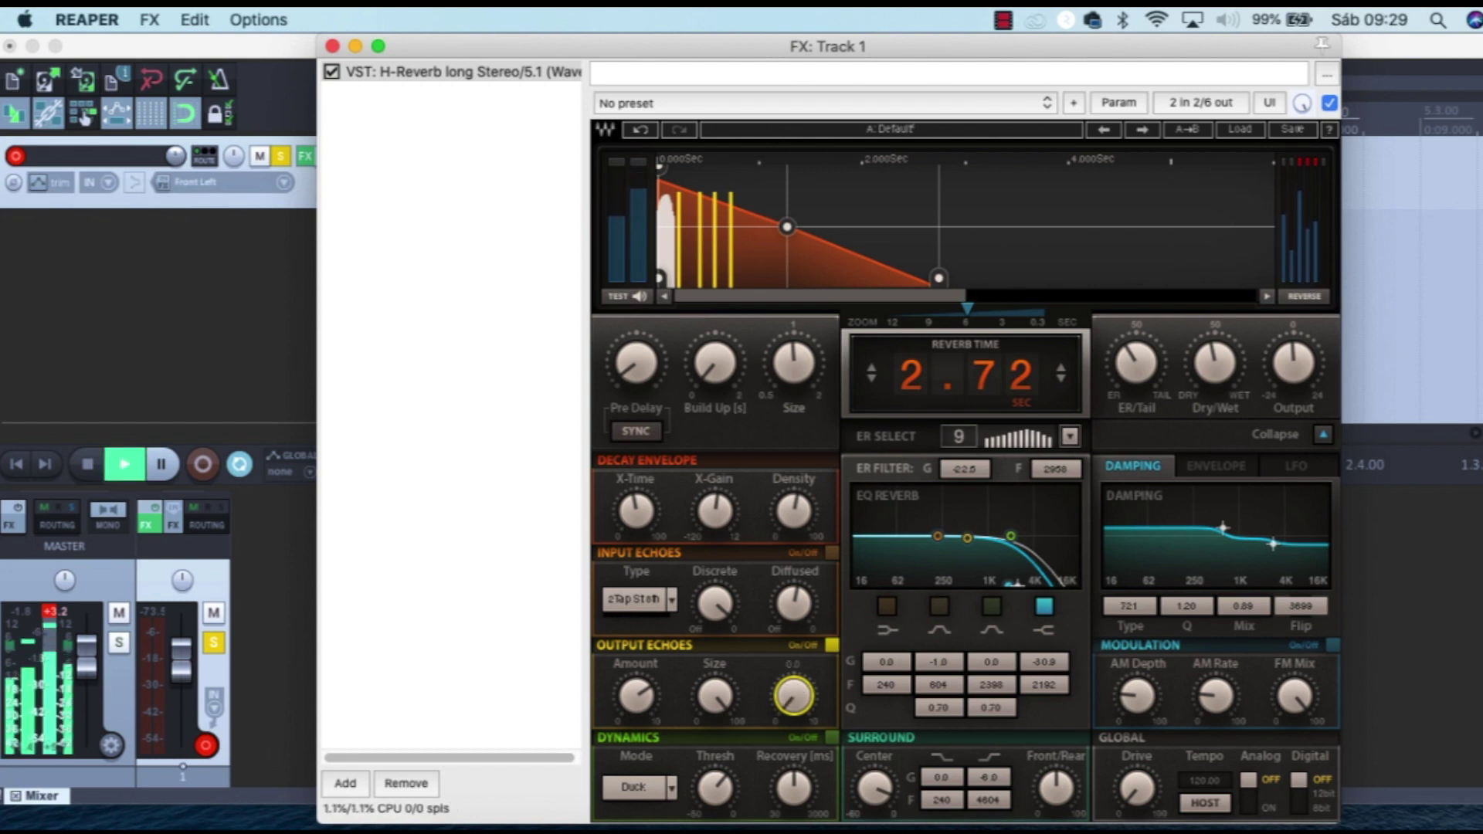
drag(794, 697, 793, 674)
key(space)
Step: Play the clip with the new output echo tone, stop playback, and reduce the output echoes size to just below its middle
key(space)
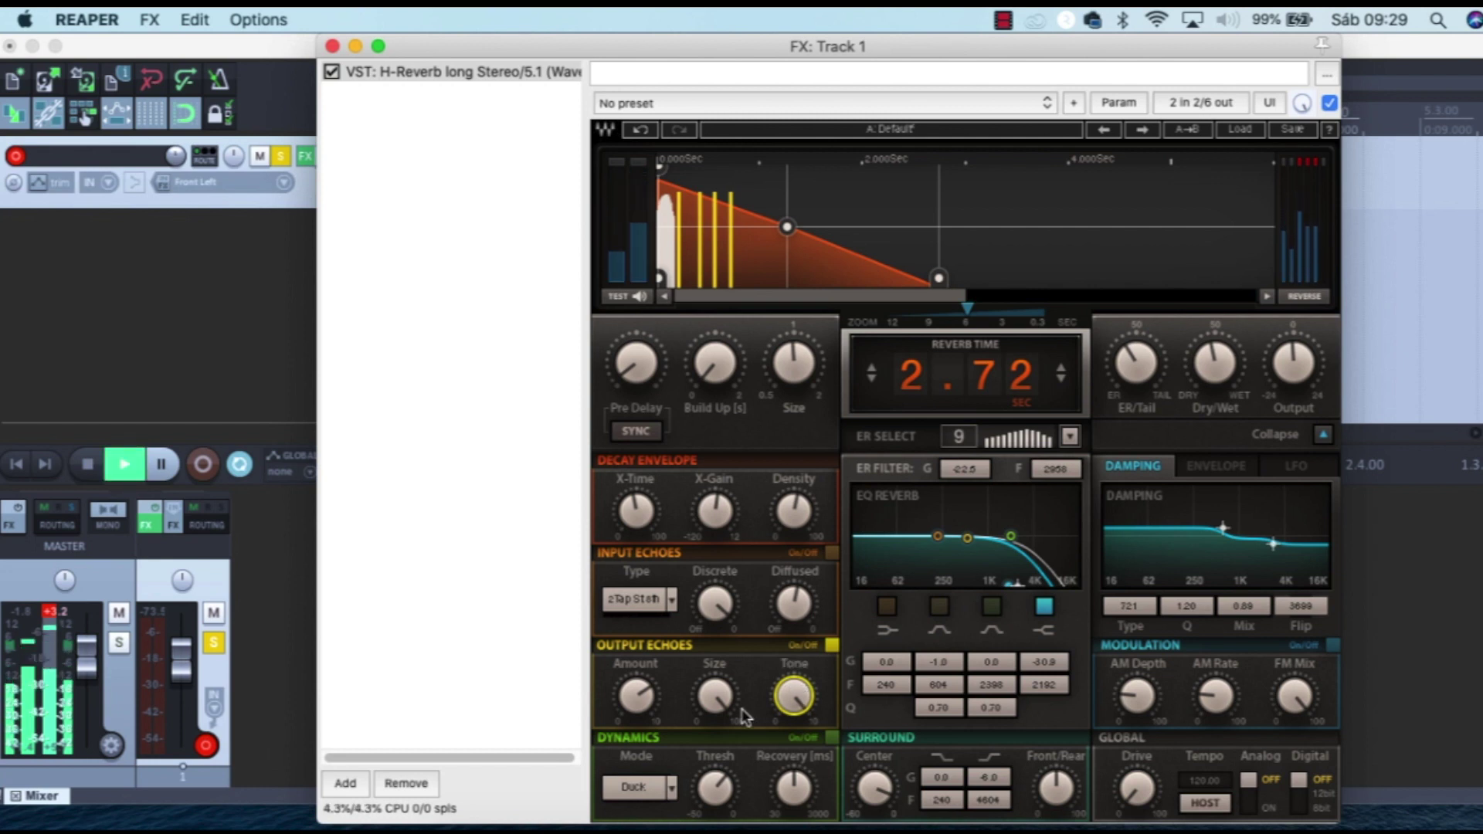
key(space)
drag(713, 693, 713, 733)
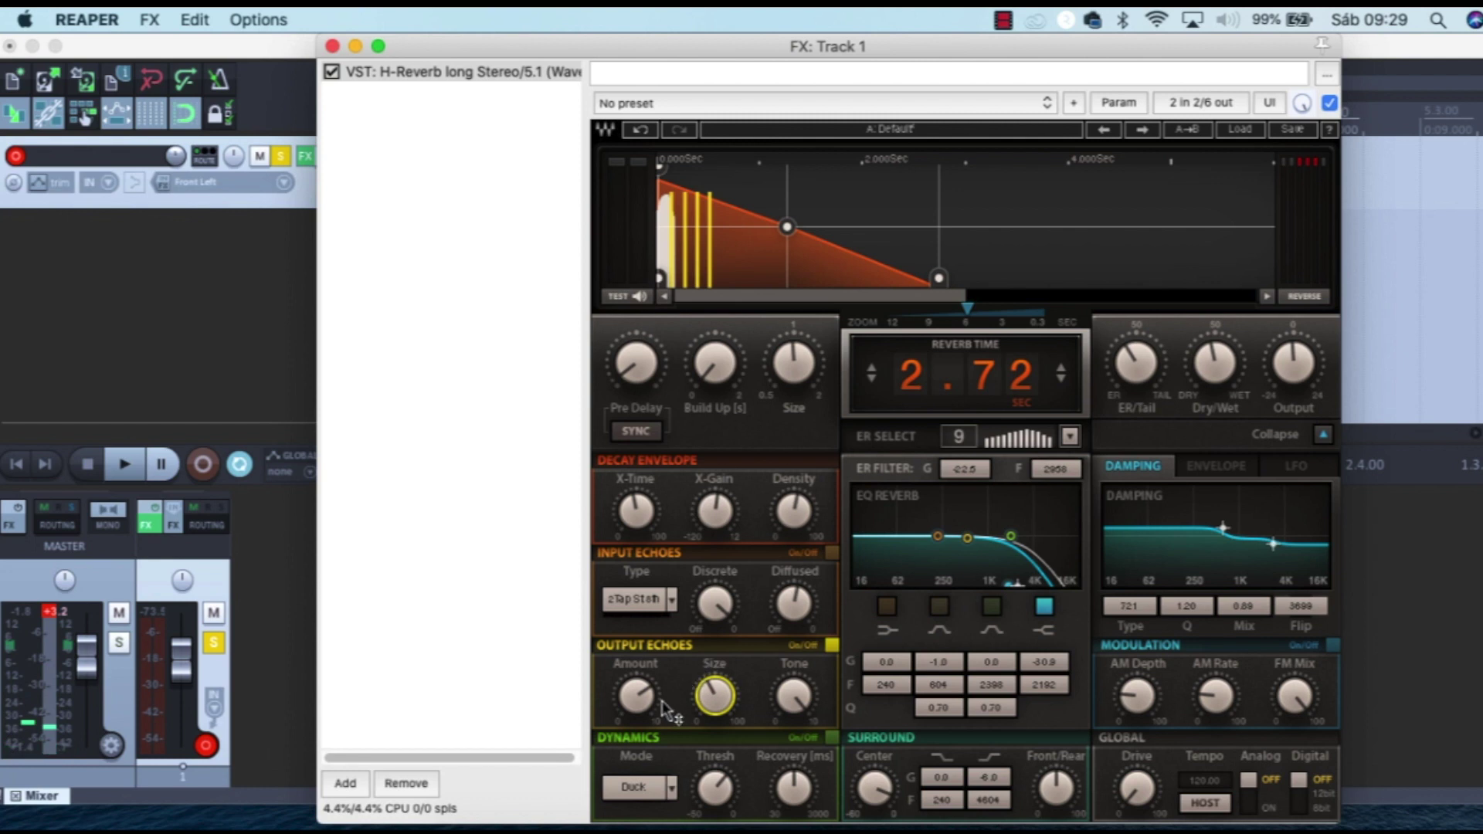
Step: Compare the output echoes amount near minimum and at maximum during playback, reduce it to just below its middle, and turn the output echoes off
click(635, 695)
key(space)
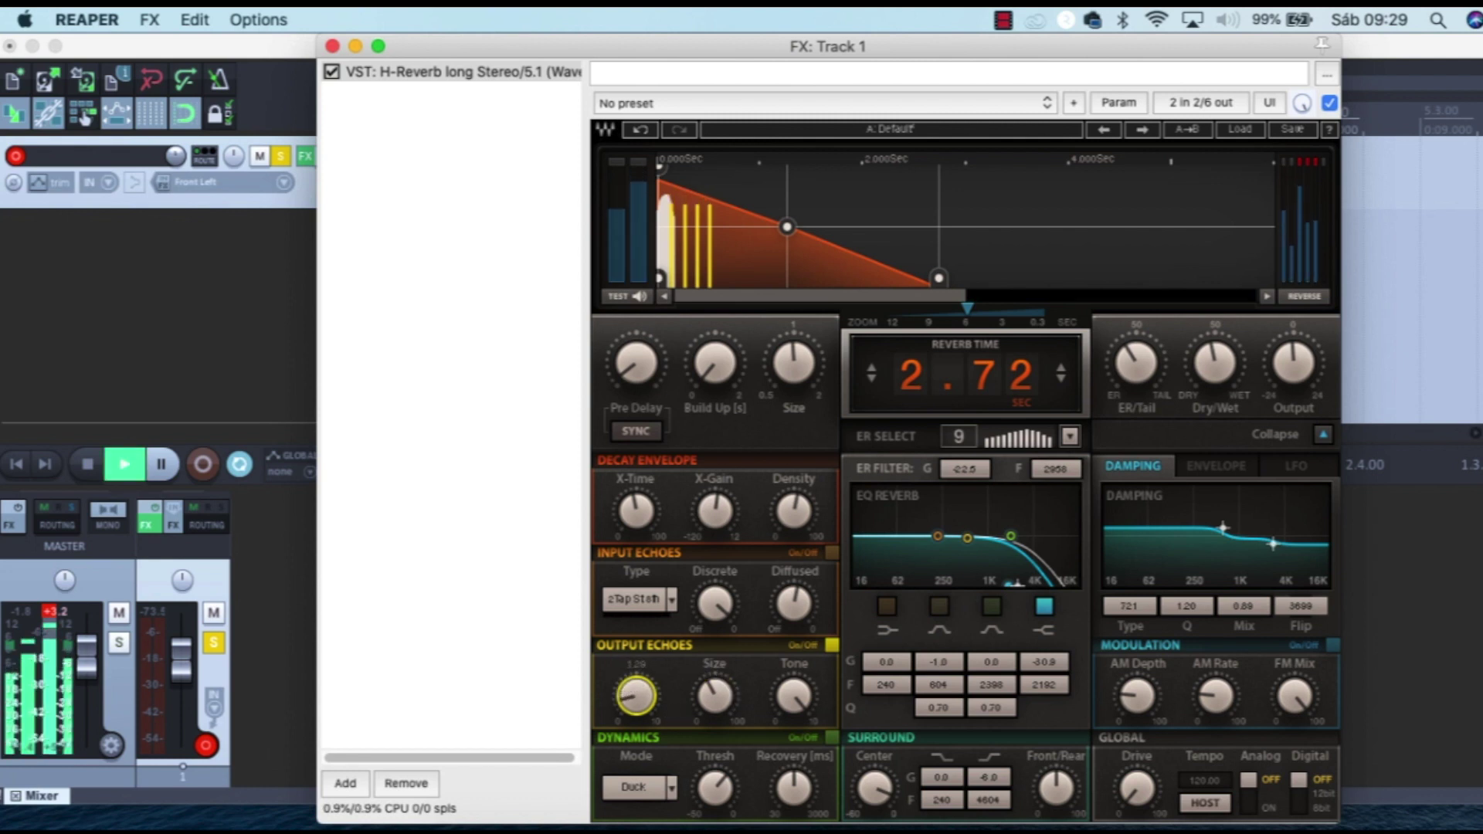
drag(636, 695, 635, 633)
key(space)
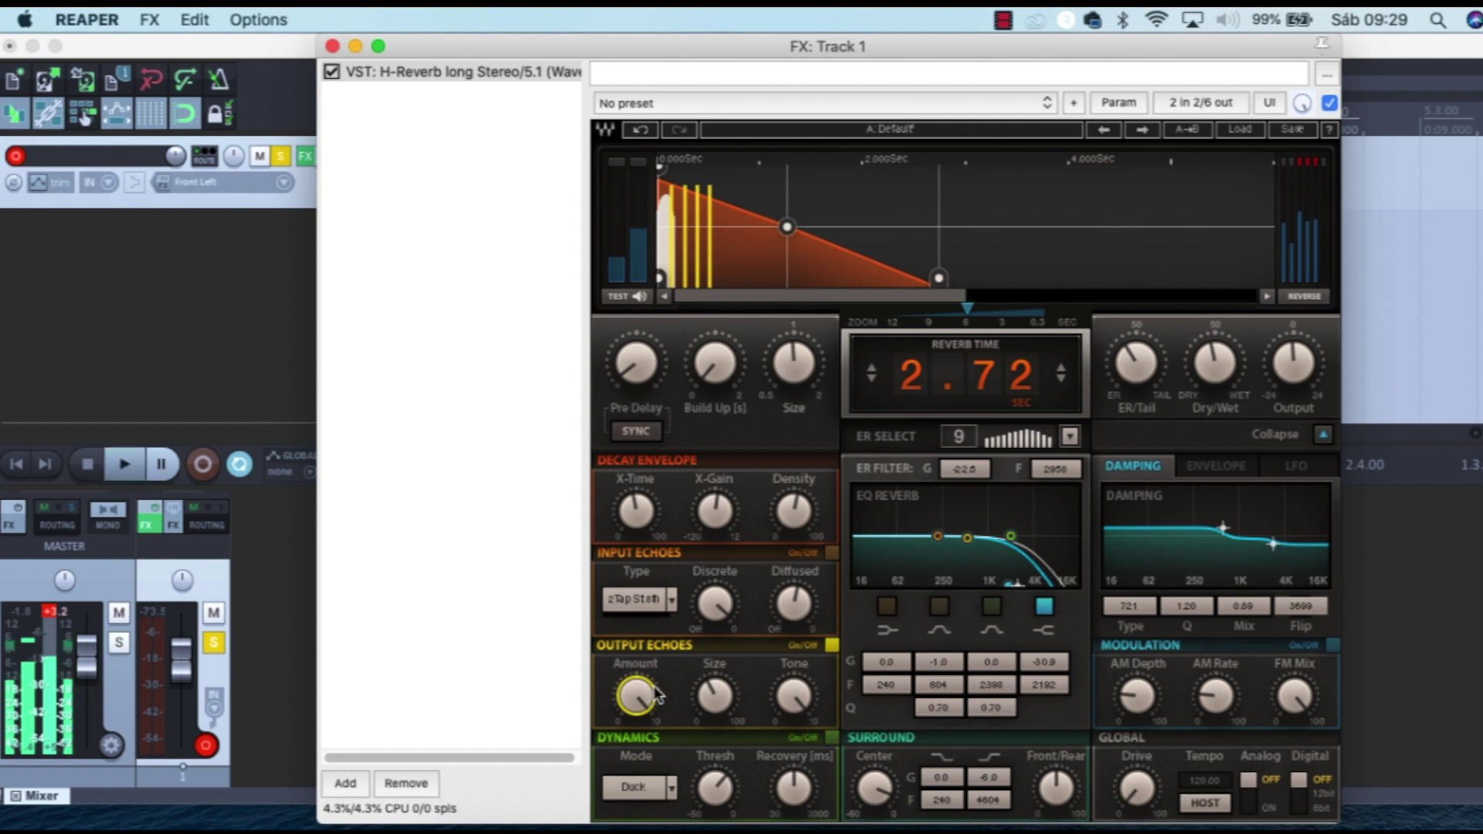
drag(638, 696, 638, 722)
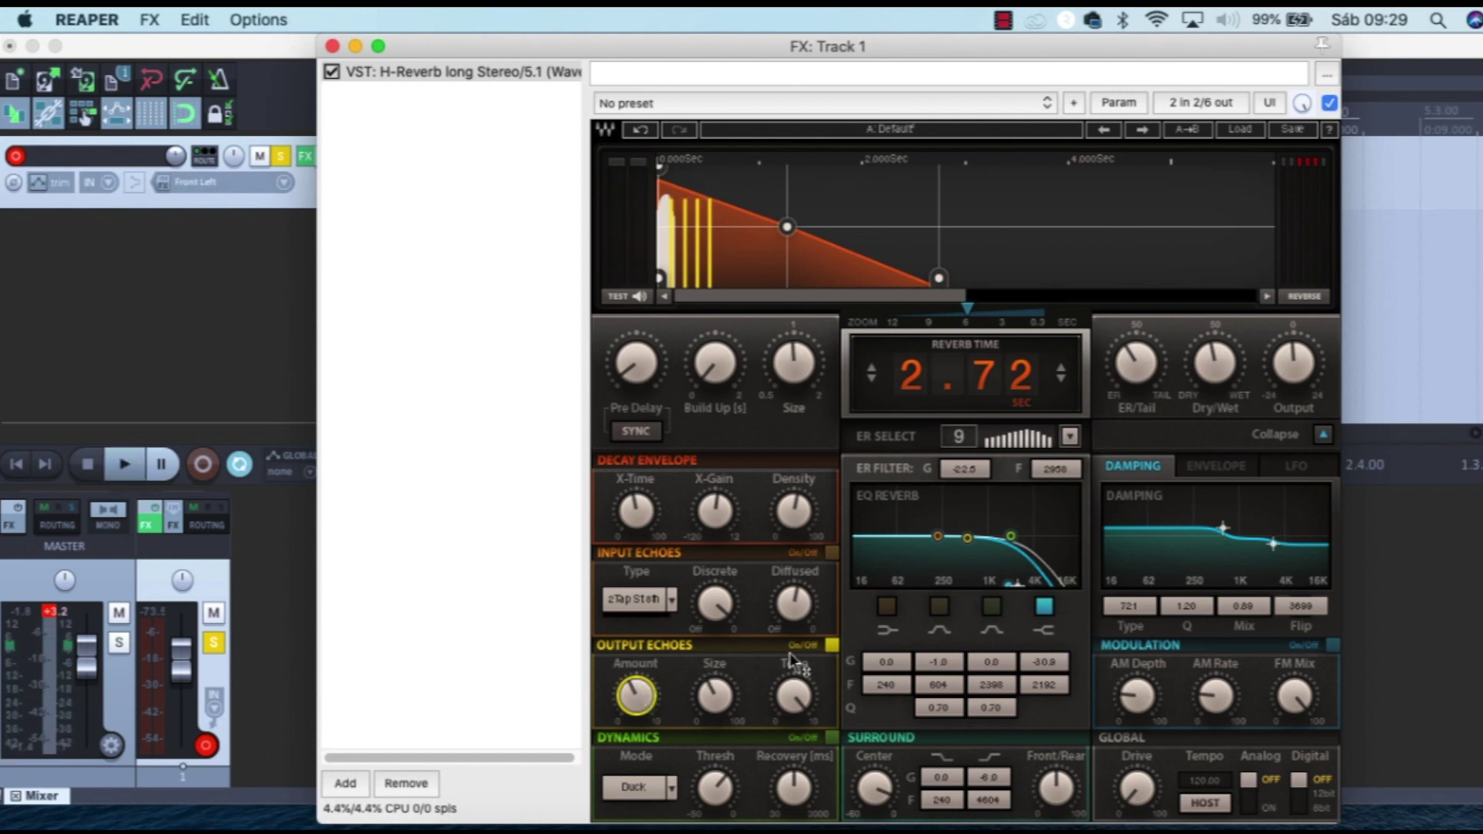
click(831, 646)
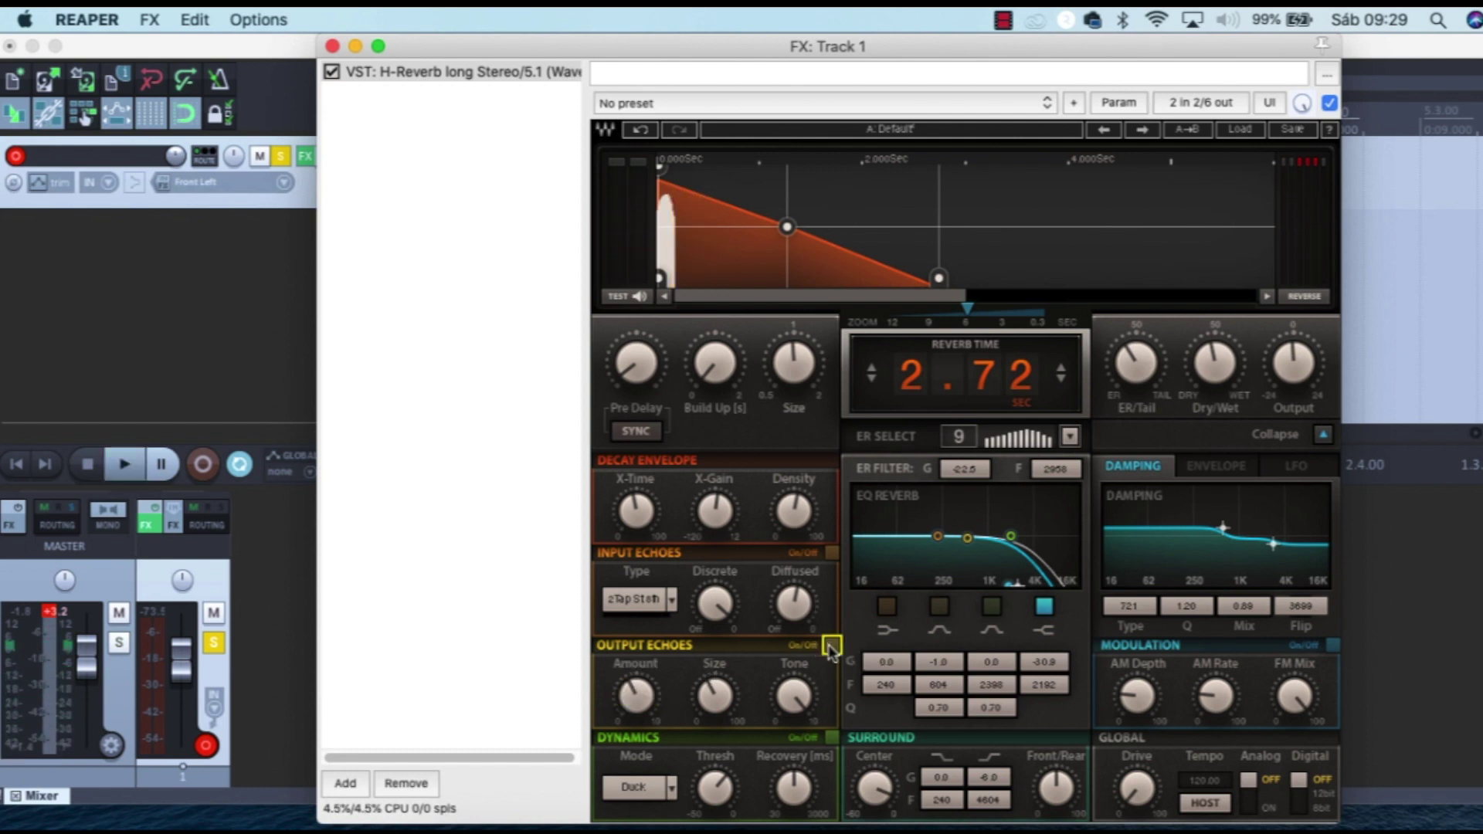
Step: Play the clip with a lowered dynamics threshold, turn on the Duck dynamics, and audition short and long recovery times before stopping playback
click(714, 787)
key(space)
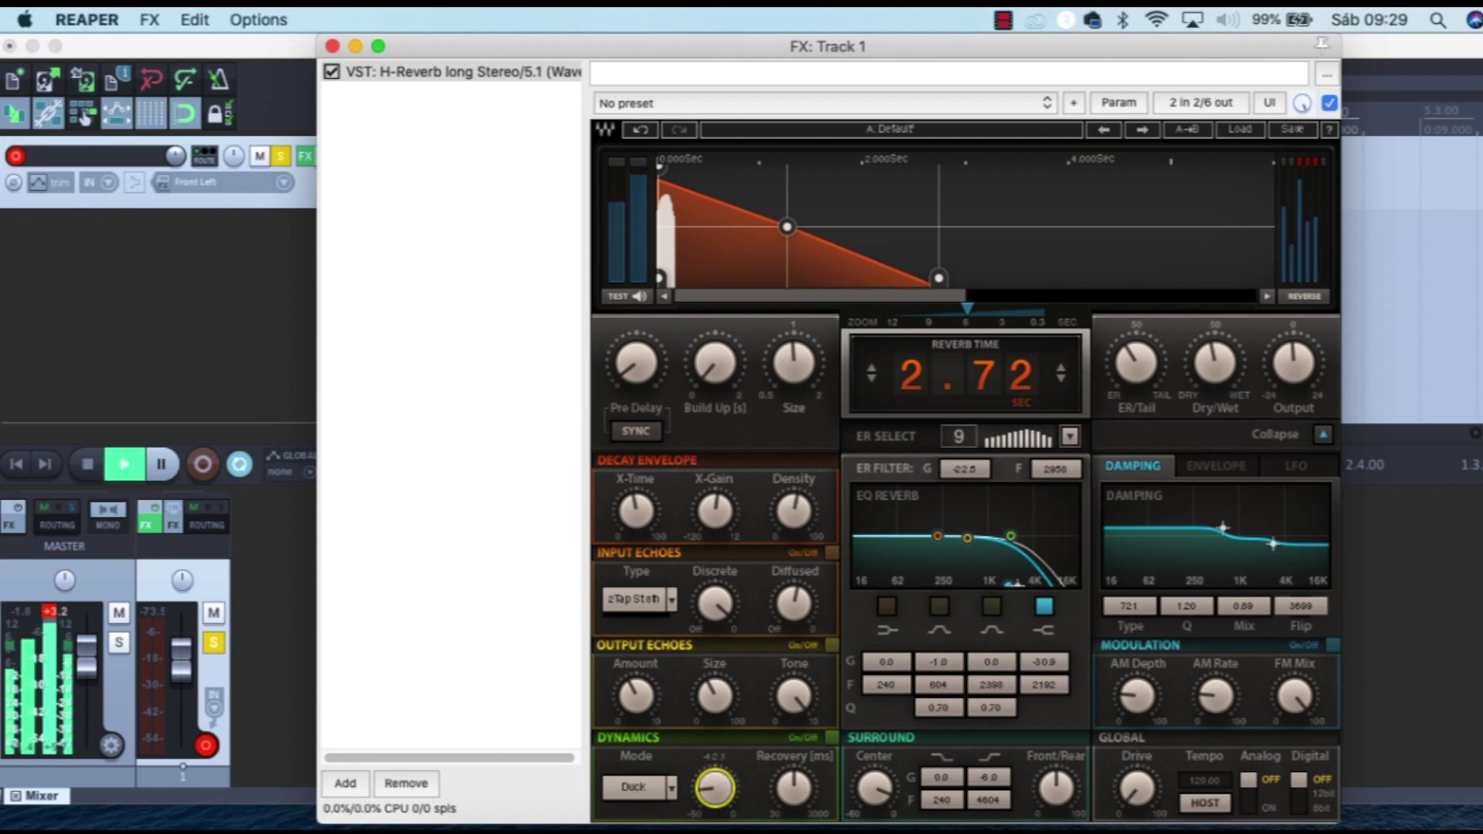
click(832, 738)
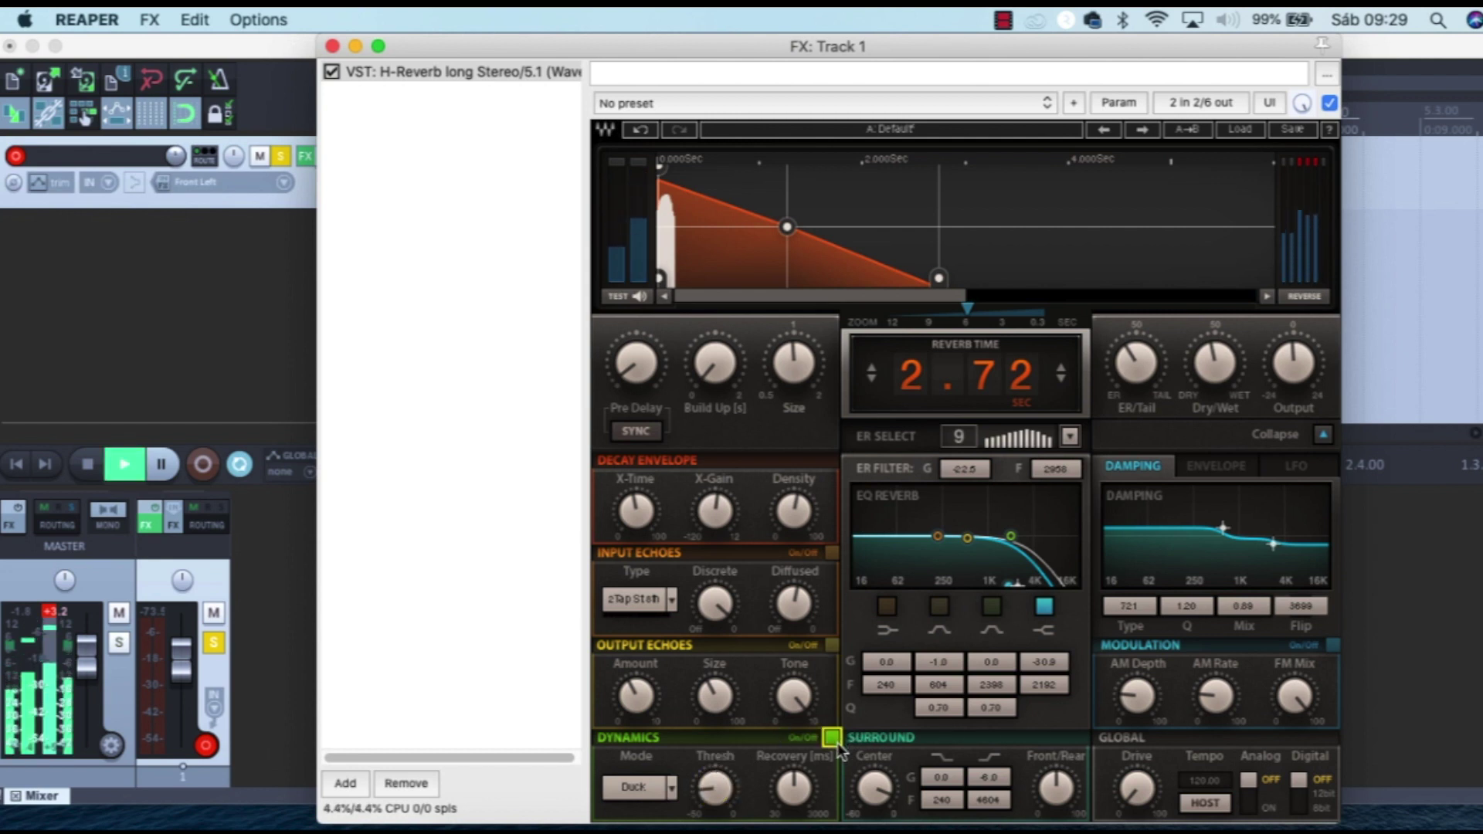
click(714, 786)
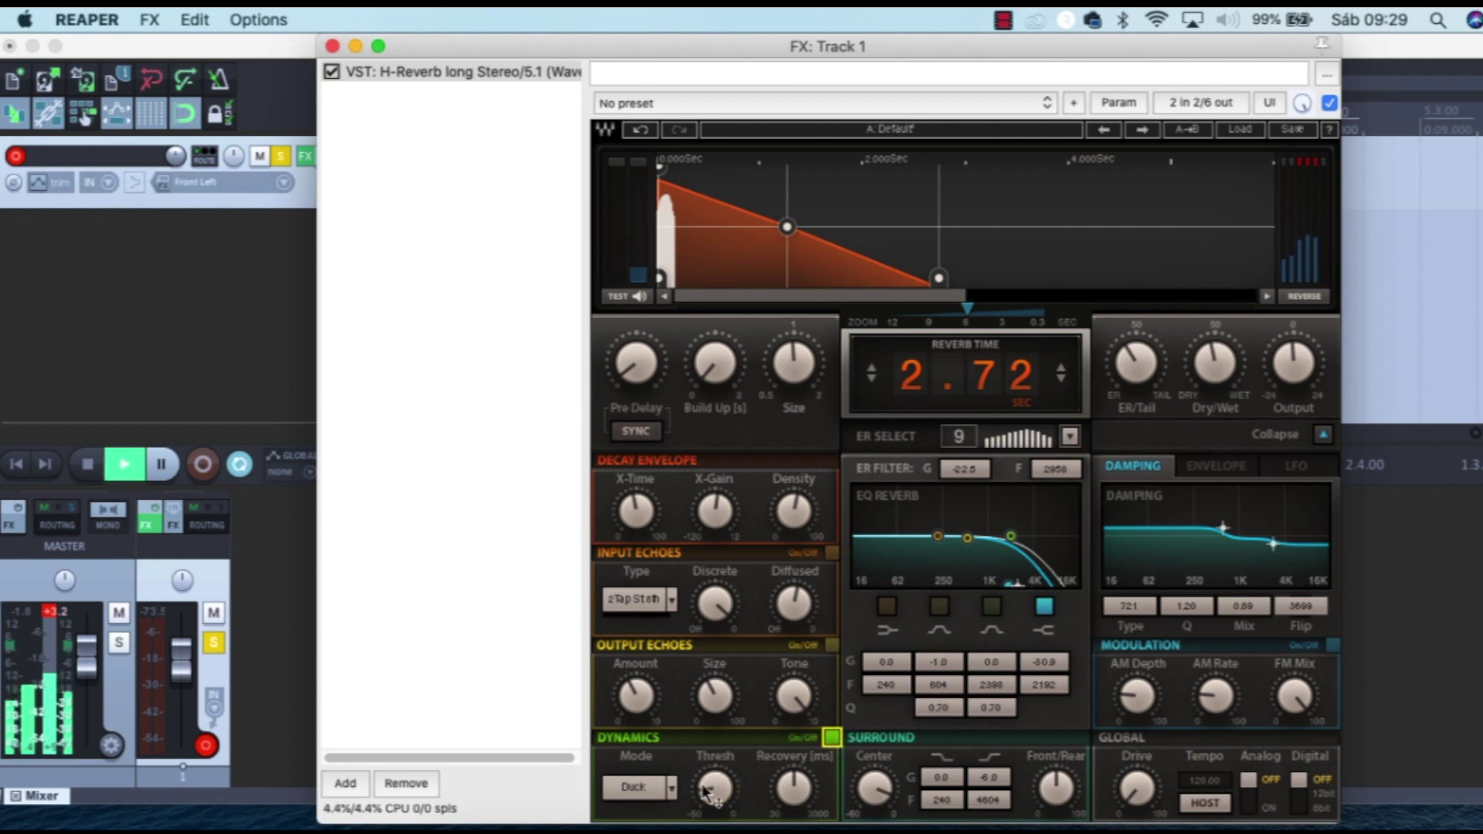
click(792, 796)
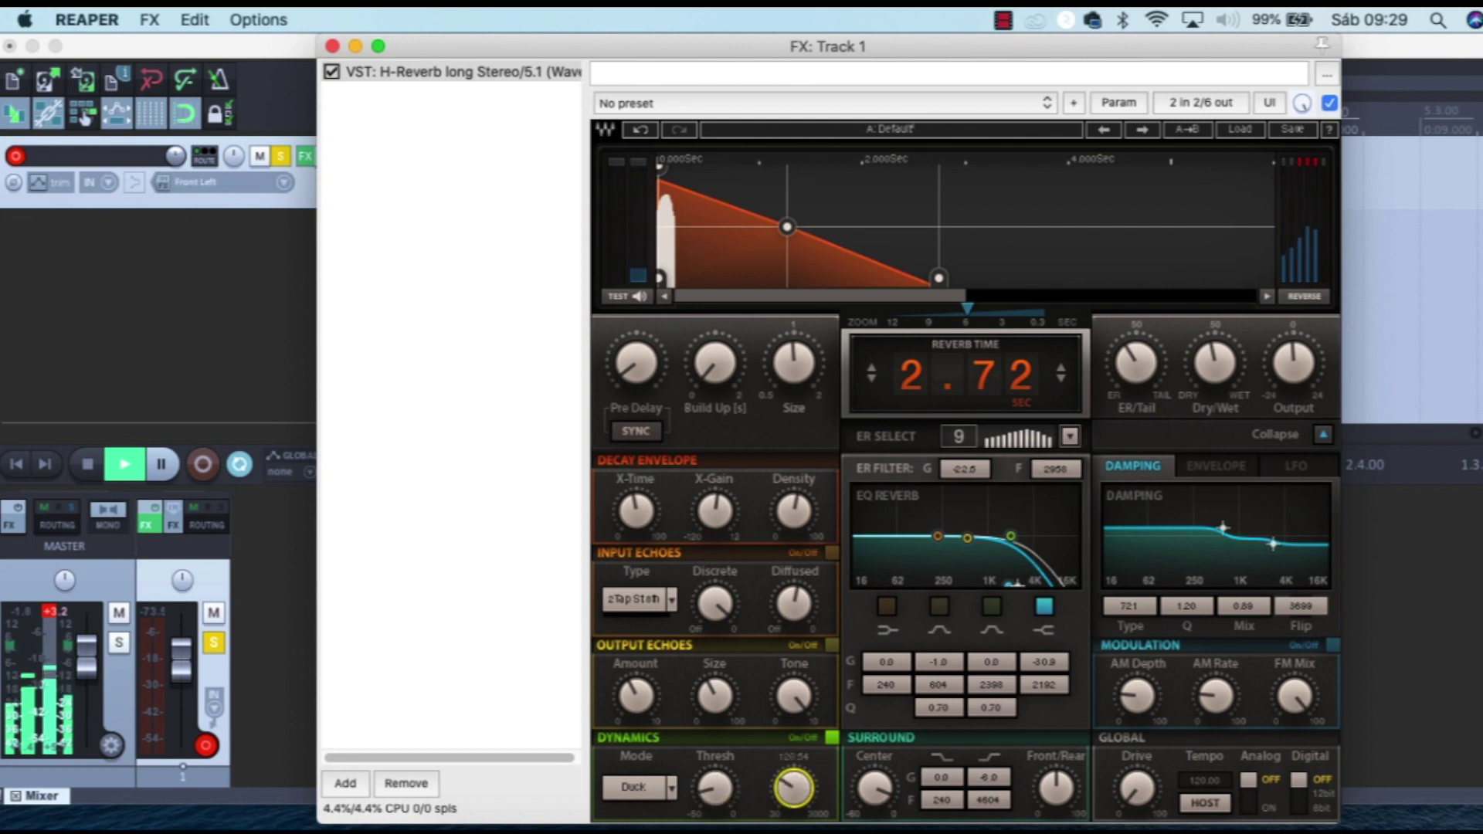
mouse_move(793, 796)
mouse_down()
mouse_move(792, 780)
mouse_move(793, 794)
mouse_up()
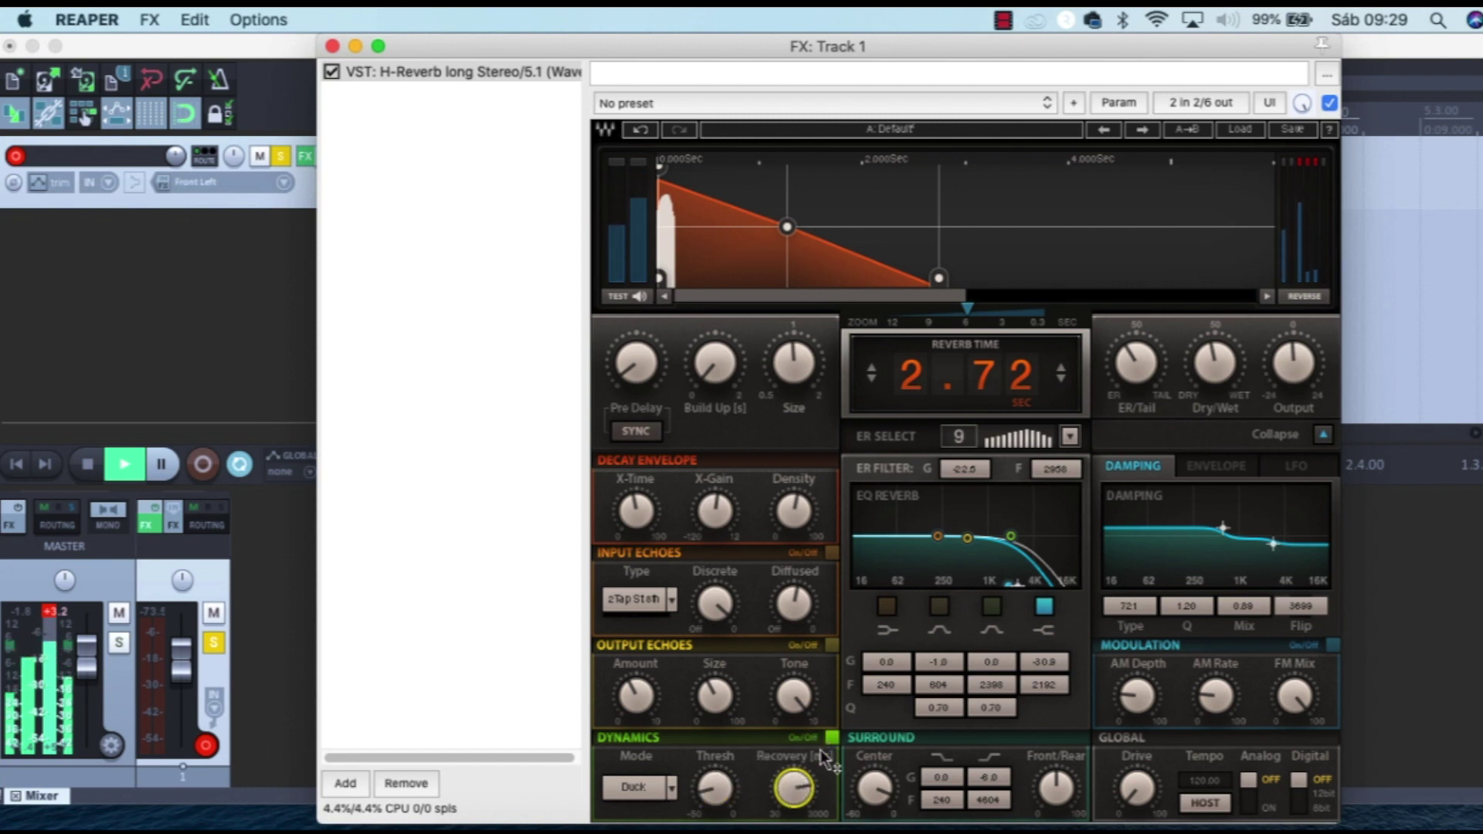
key(space)
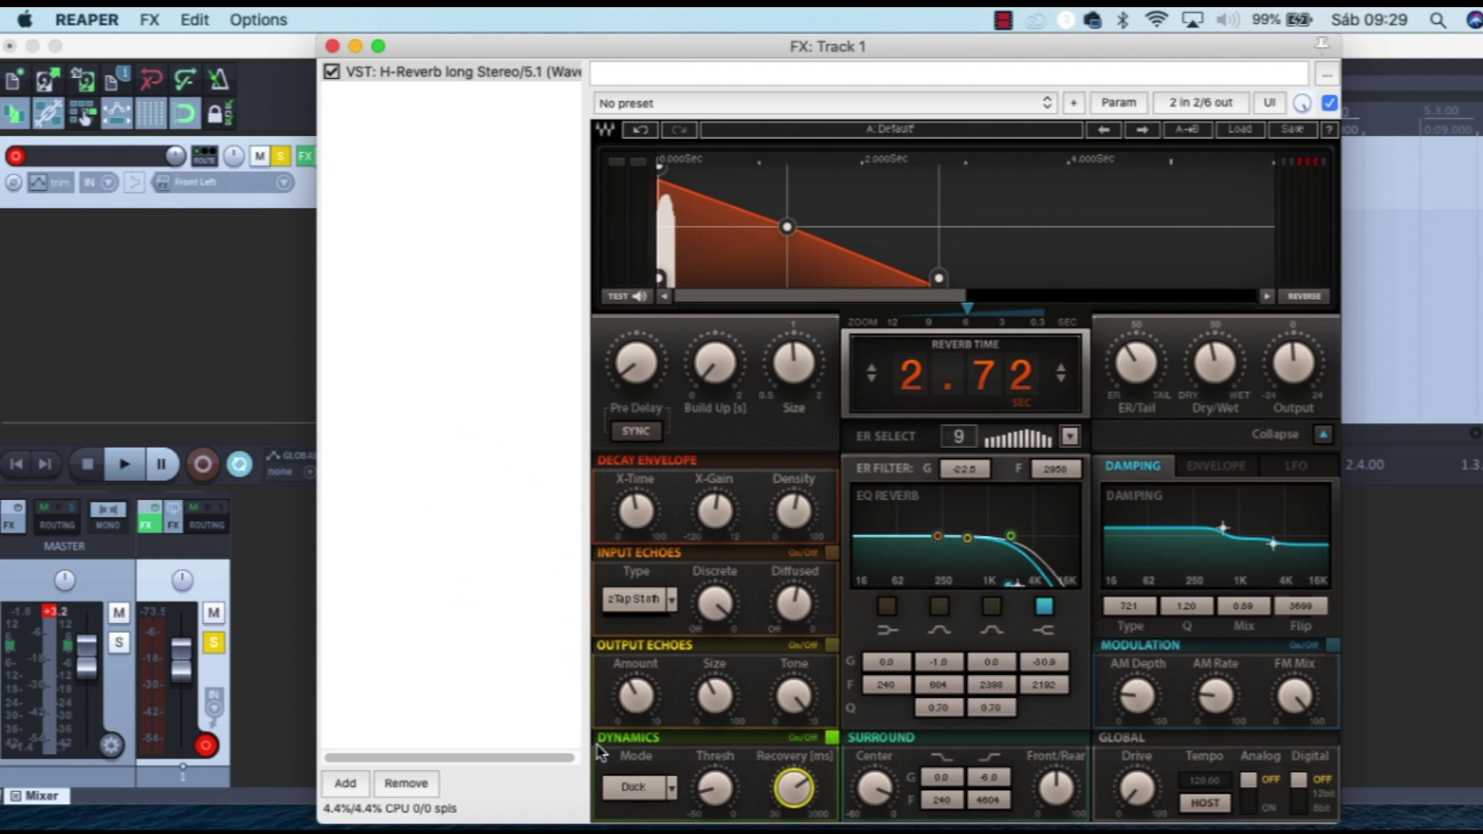
Step: Switch the dynamics mode through Comp to DeEss and raise the recovery time to around its middle
click(672, 802)
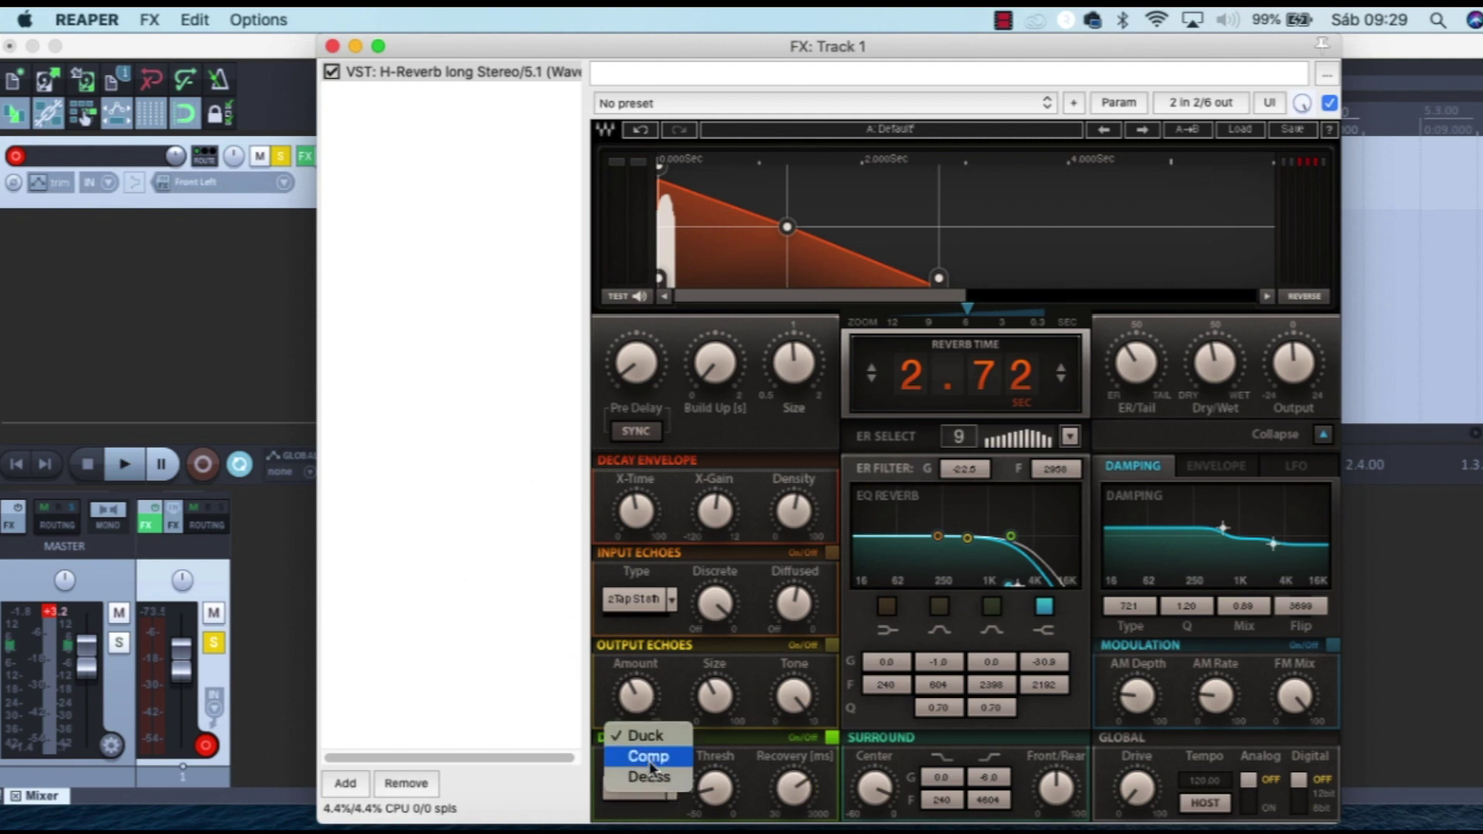
click(651, 762)
click(670, 791)
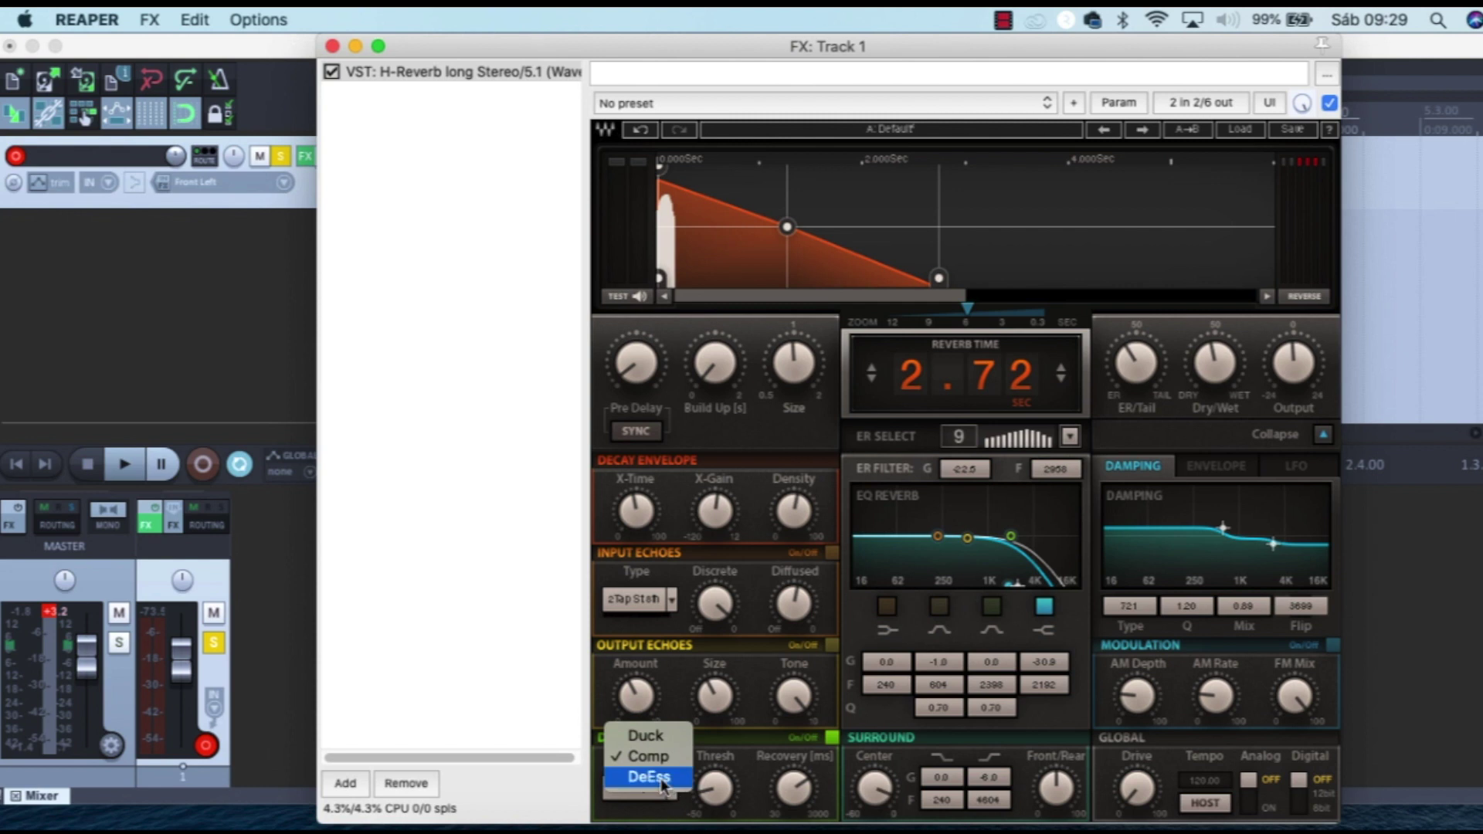
click(663, 780)
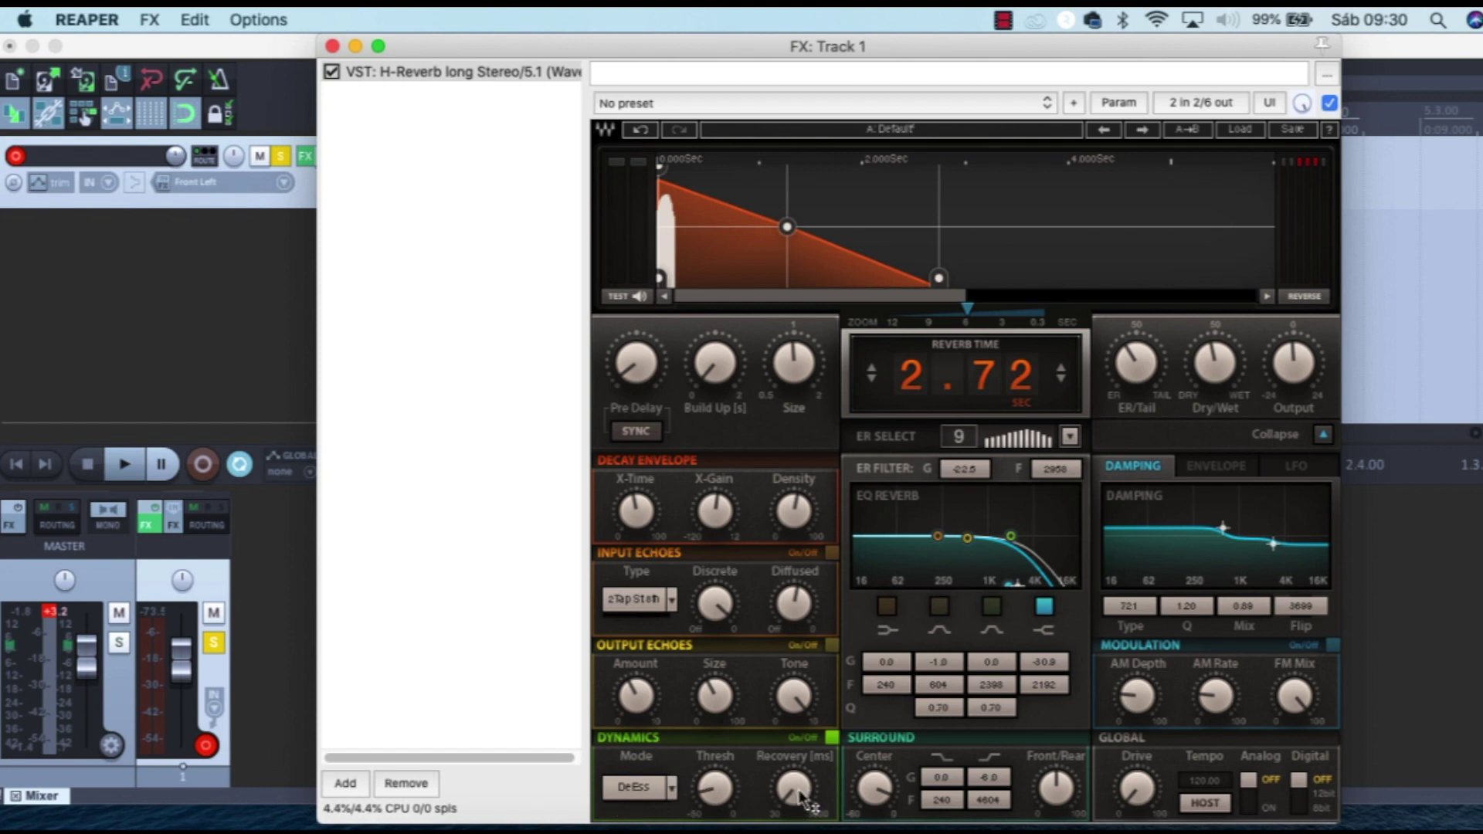
drag(800, 795, 800, 764)
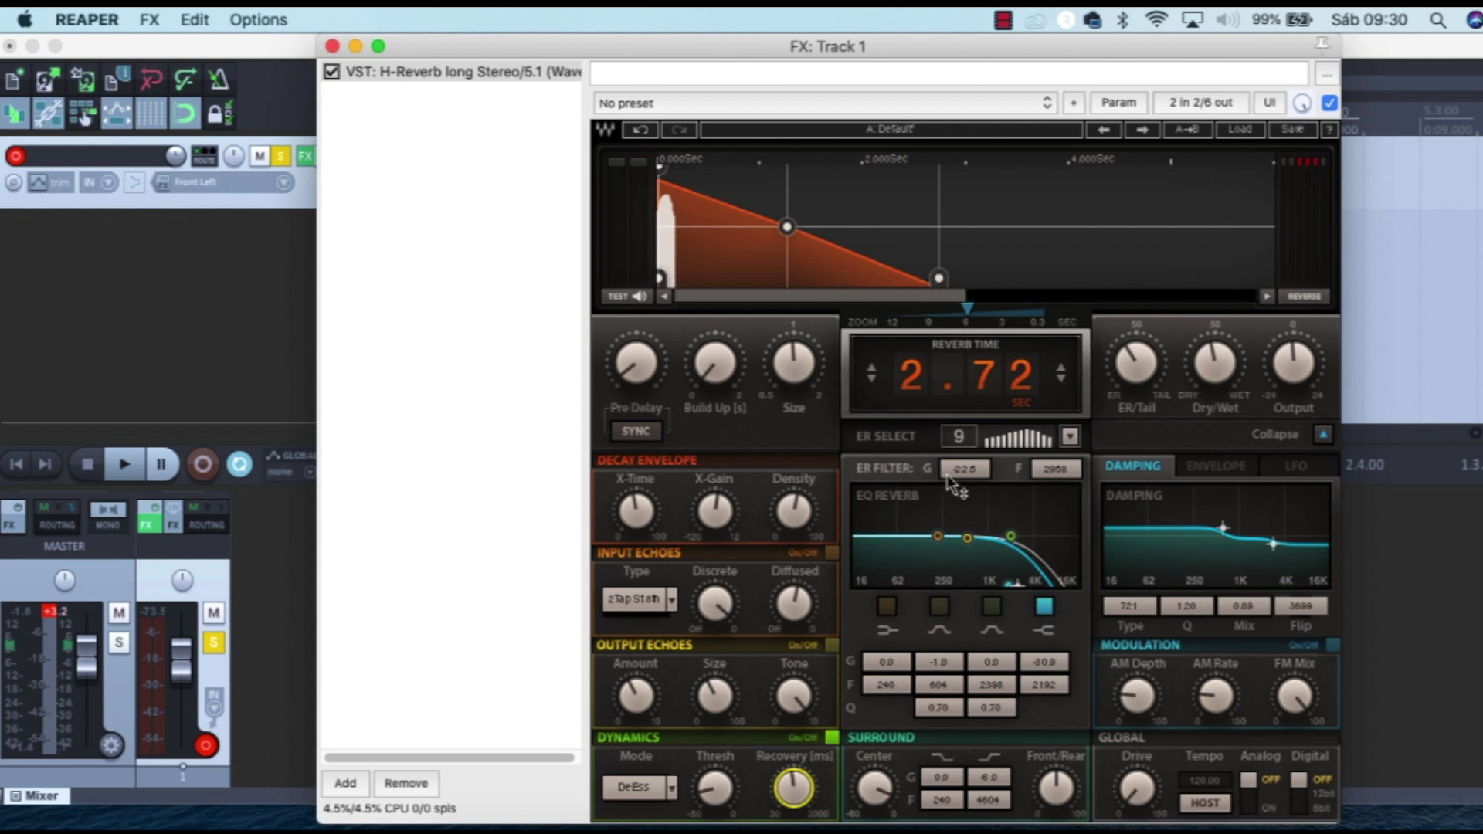
Step: Enable the EQ reverb's low shelf with a gain of -49.5 at 223, play the clip, and boost the third band to 12.0 at 3447
click(891, 463)
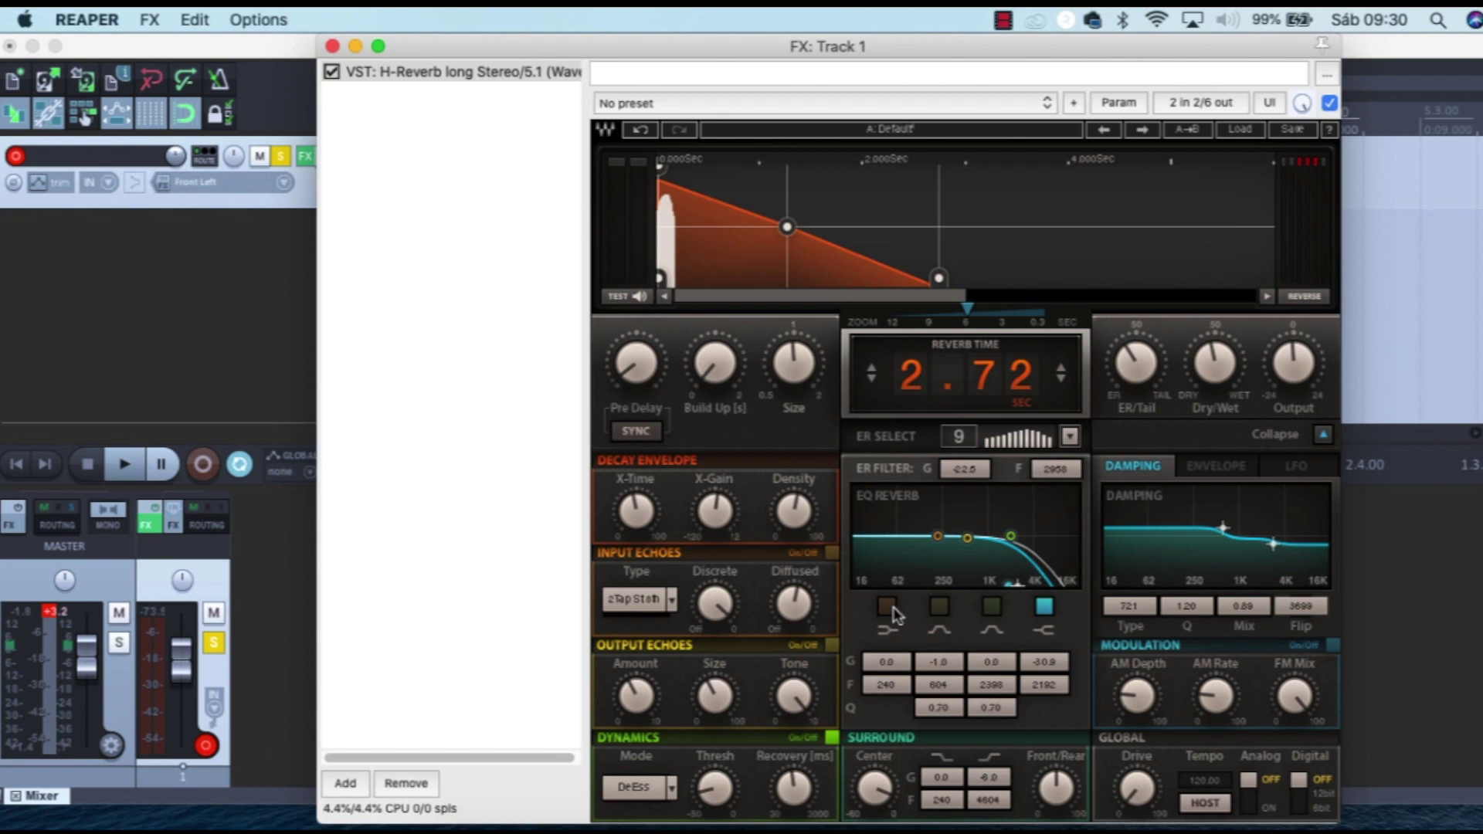
drag(939, 538, 935, 581)
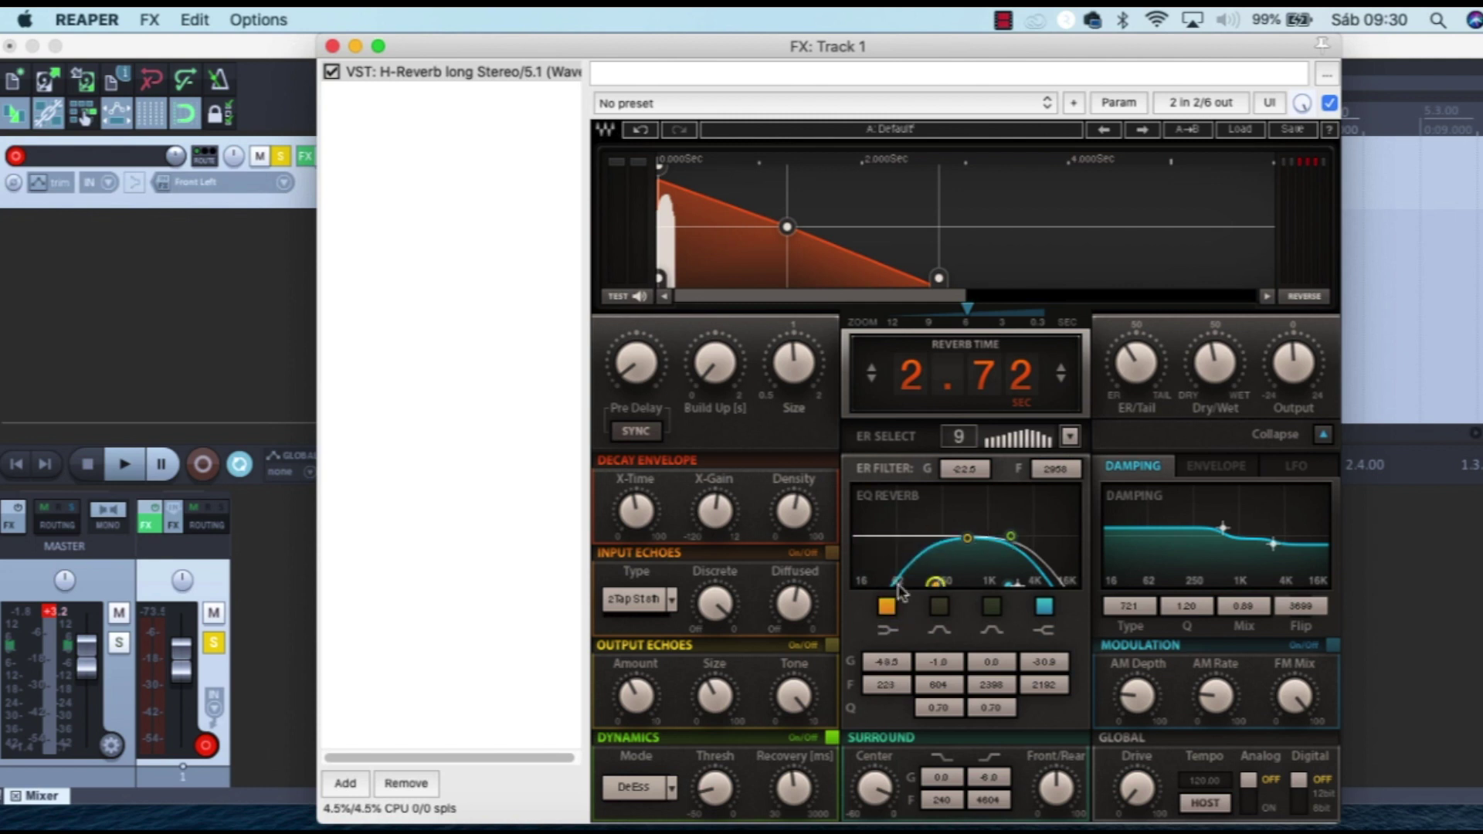
key(space)
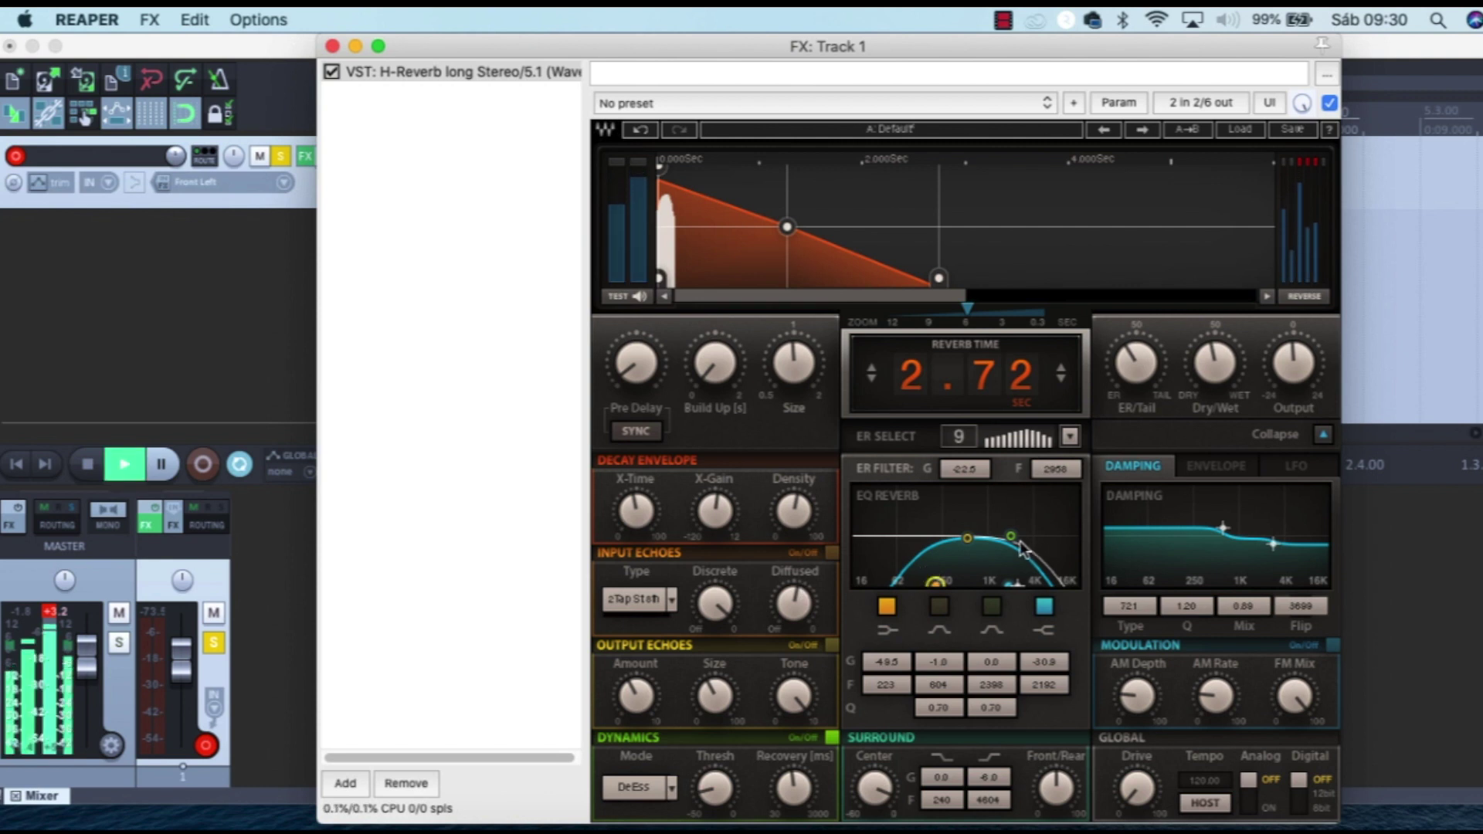
drag(1010, 535, 1021, 501)
Step: Turn off the dynamics during playback and briefly audition the reverb with input and output echoes switched on
click(832, 737)
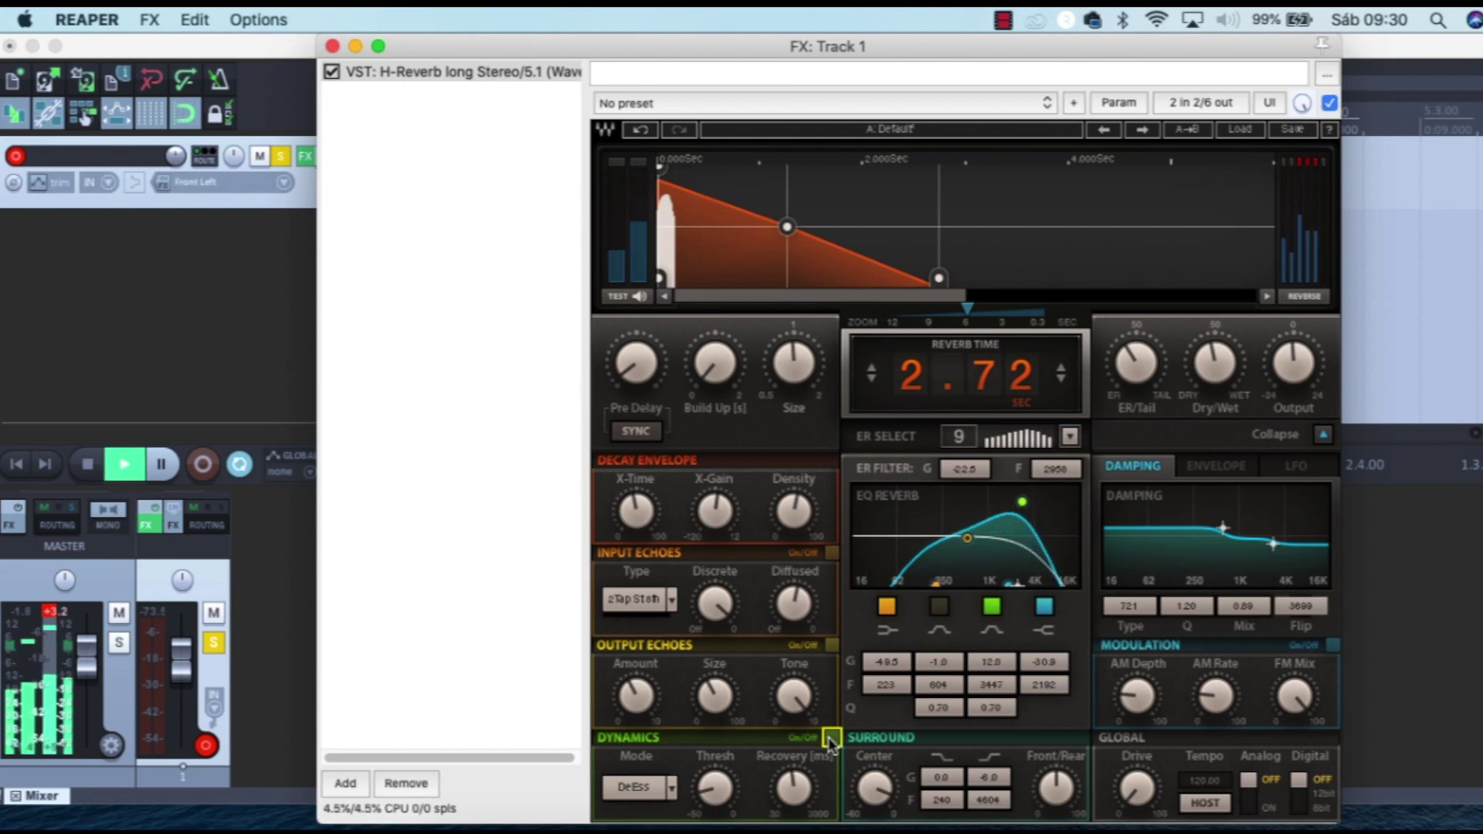
click(832, 552)
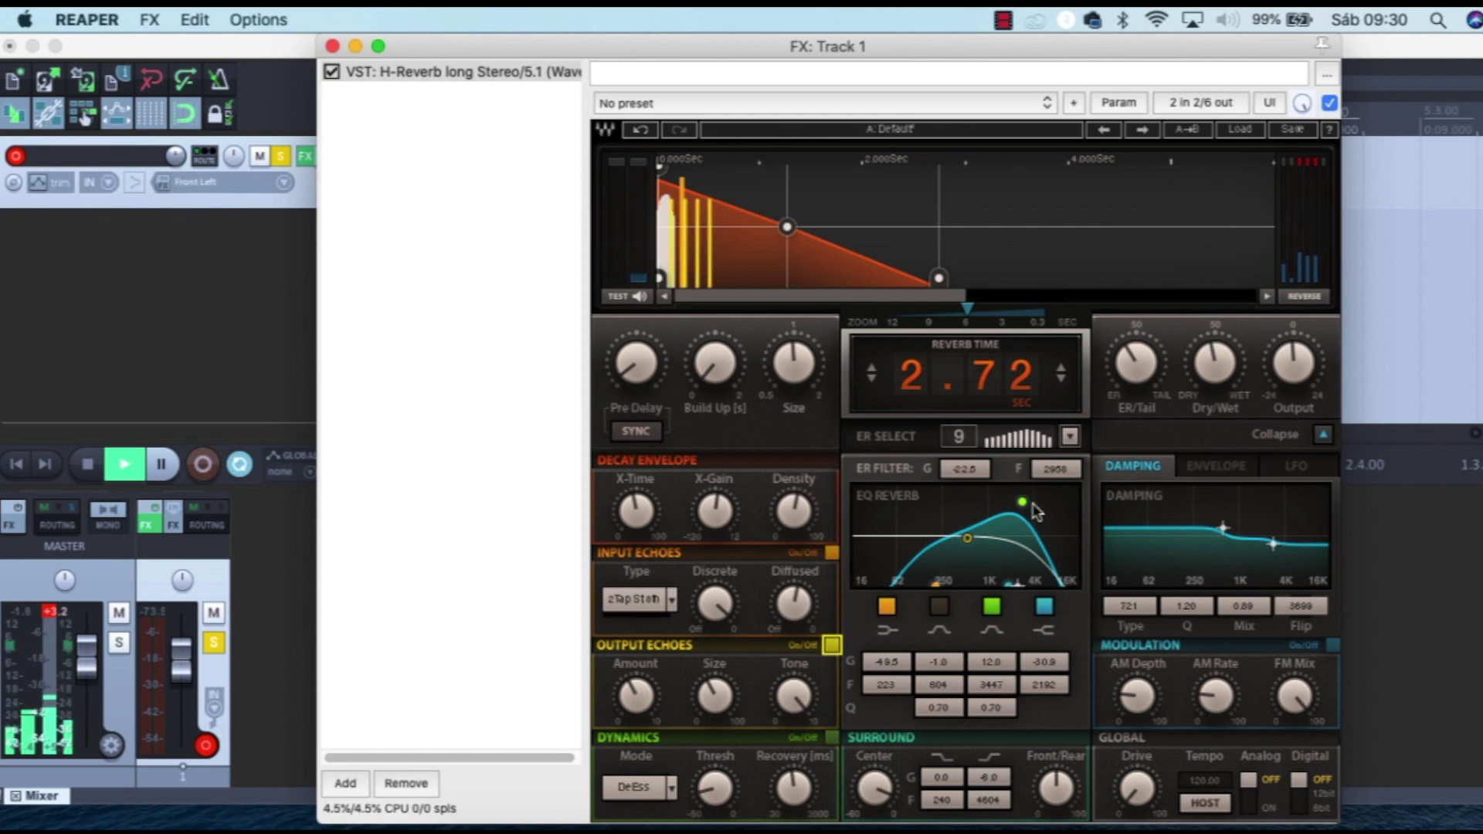
click(833, 645)
click(829, 552)
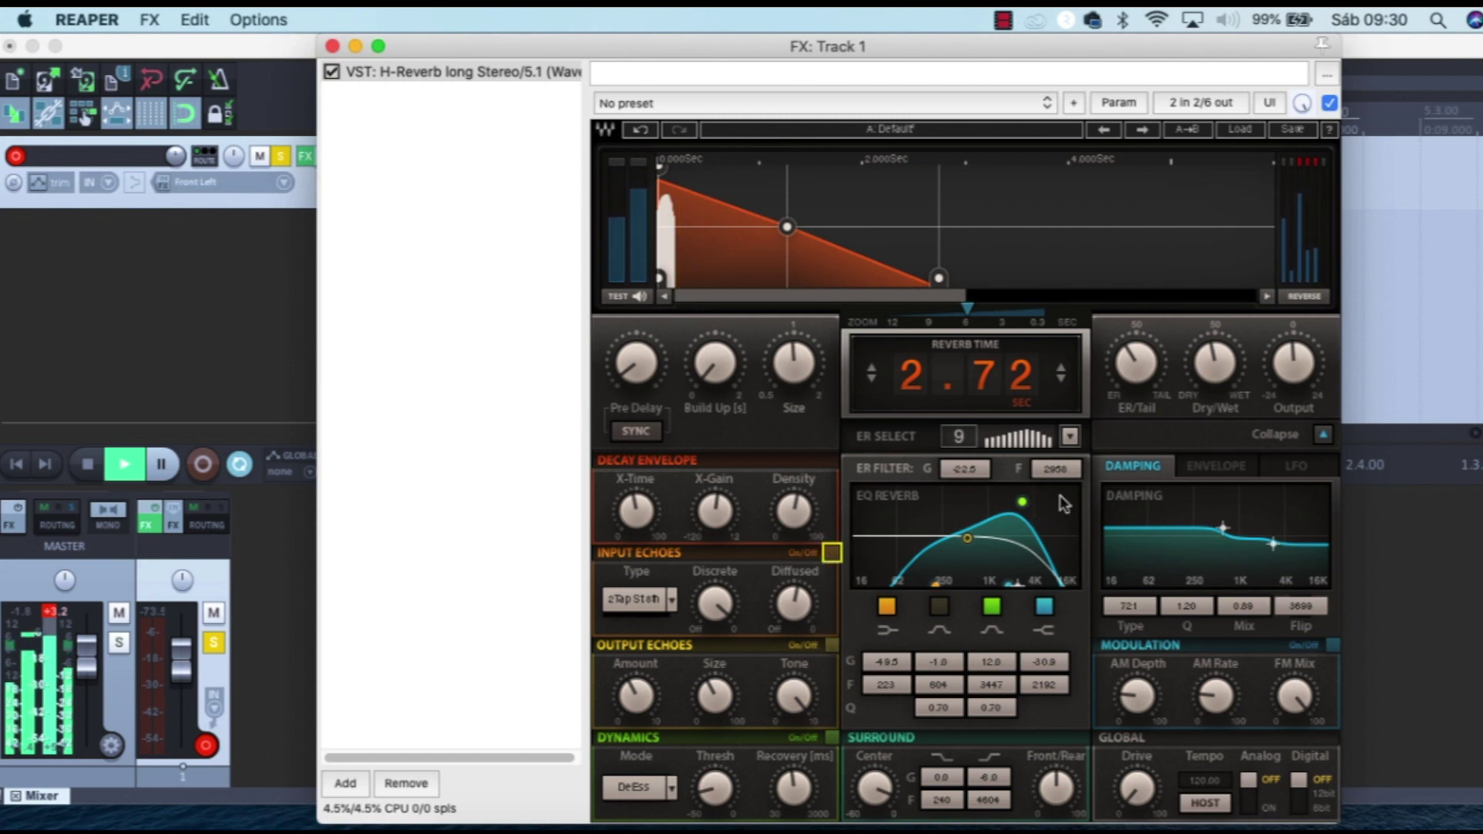
Step: Return the third EQ band to nearly flat at 0.1 and 1728, turn off the high shelf, and stop playback
drag(1022, 502, 1000, 535)
click(1044, 606)
key(space)
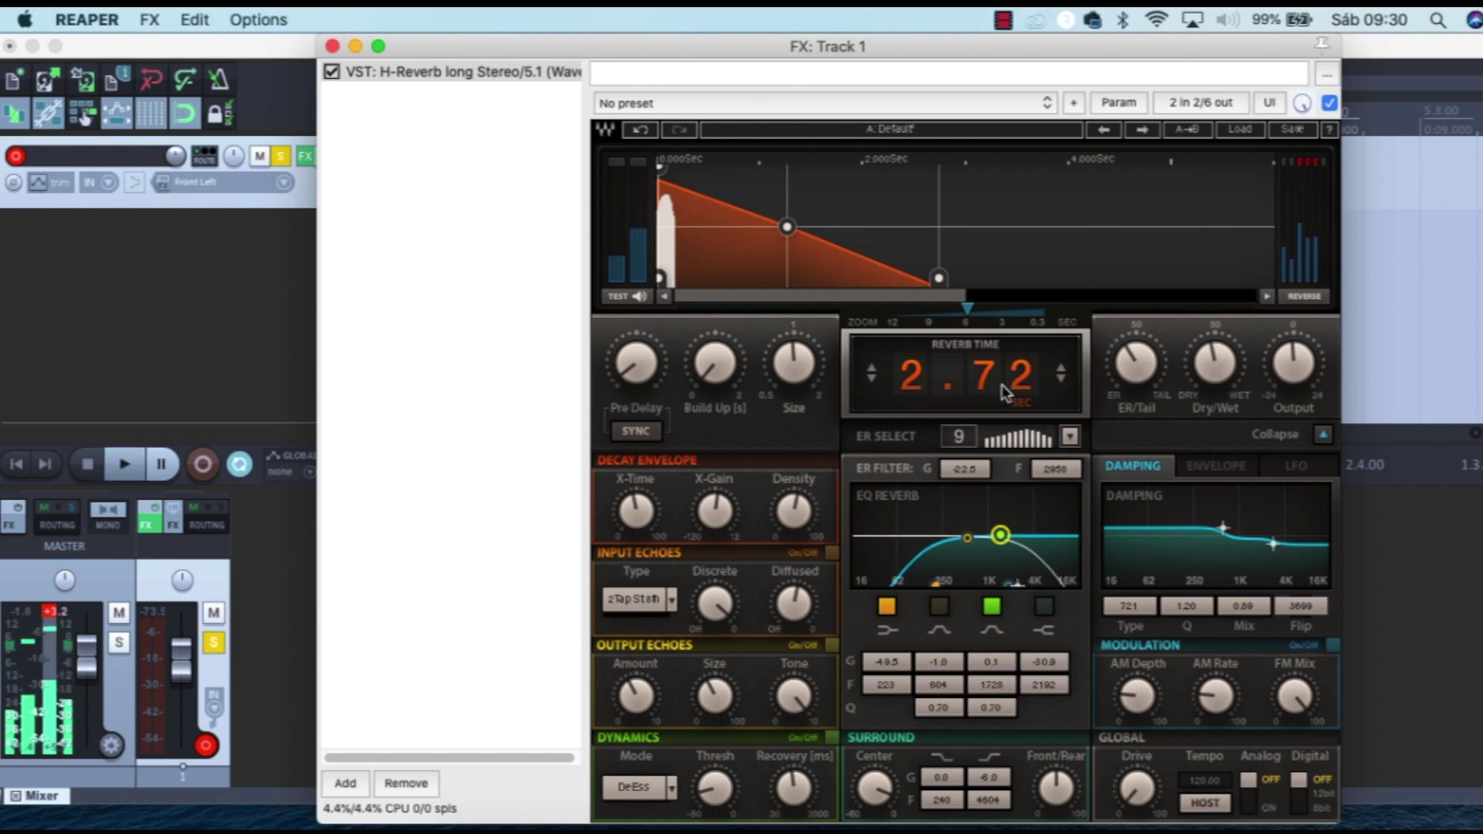
Step: Lower the ER filter's gain to -29.2 and its frequency, and cut the EQ reverb's first two bands to -60.7 and -14.3
drag(969, 470, 1055, 476)
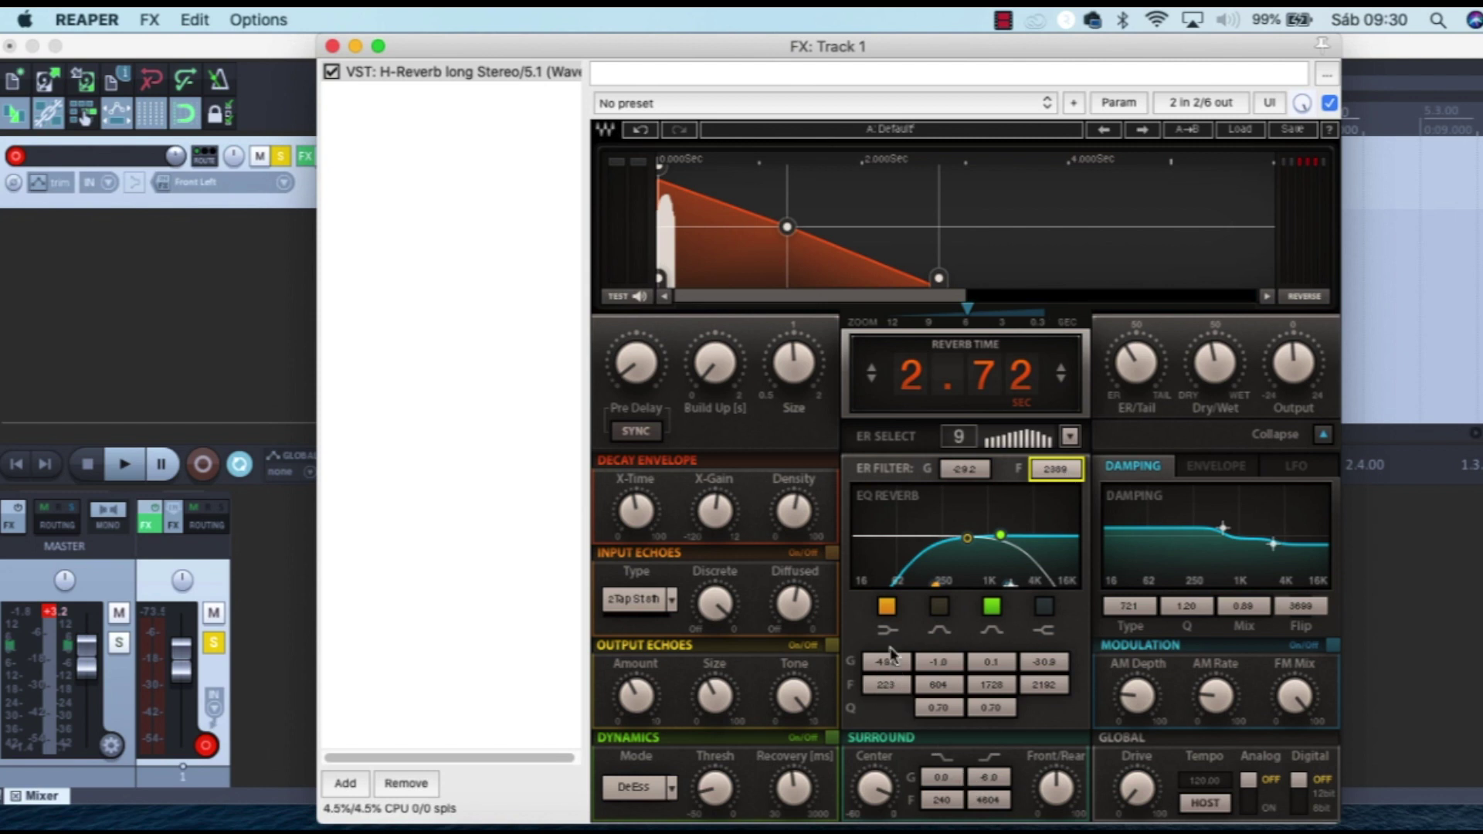
drag(892, 663, 896, 544)
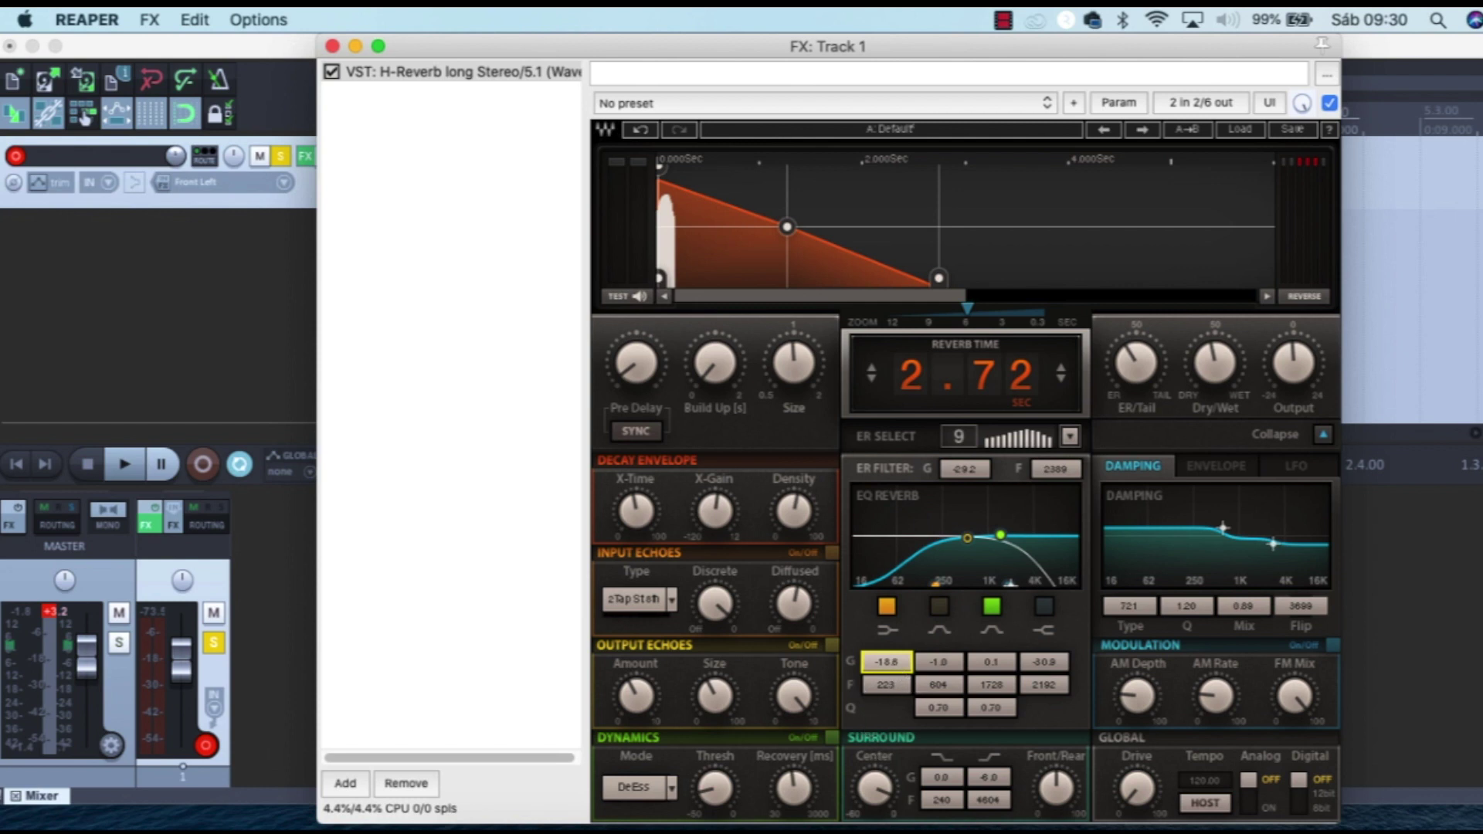
drag(890, 673, 950, 676)
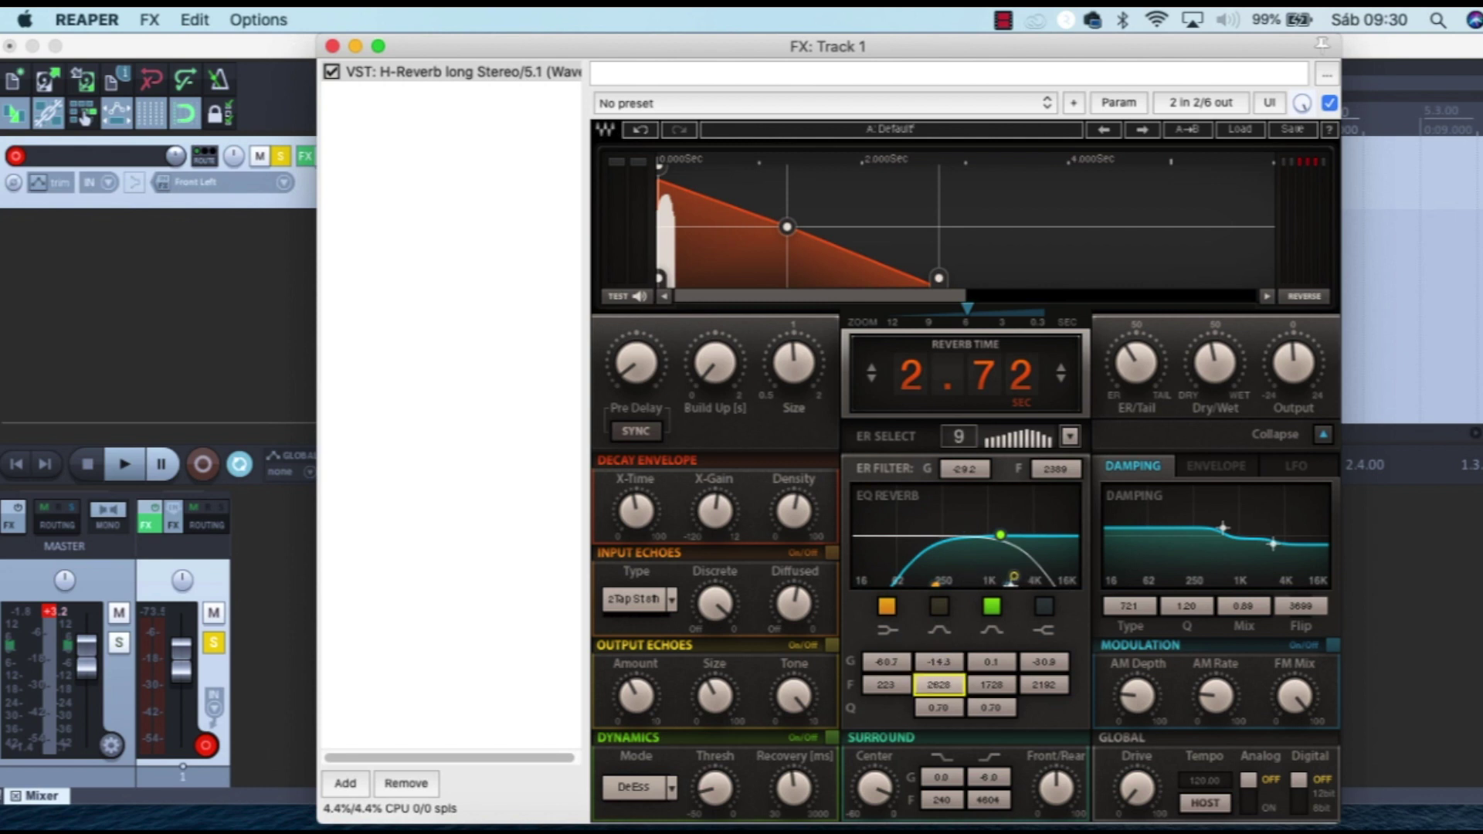
Step: Shape the third EQ band into a narrow boost with gain 12.0, frequency 2094 and Q 6.50
click(974, 684)
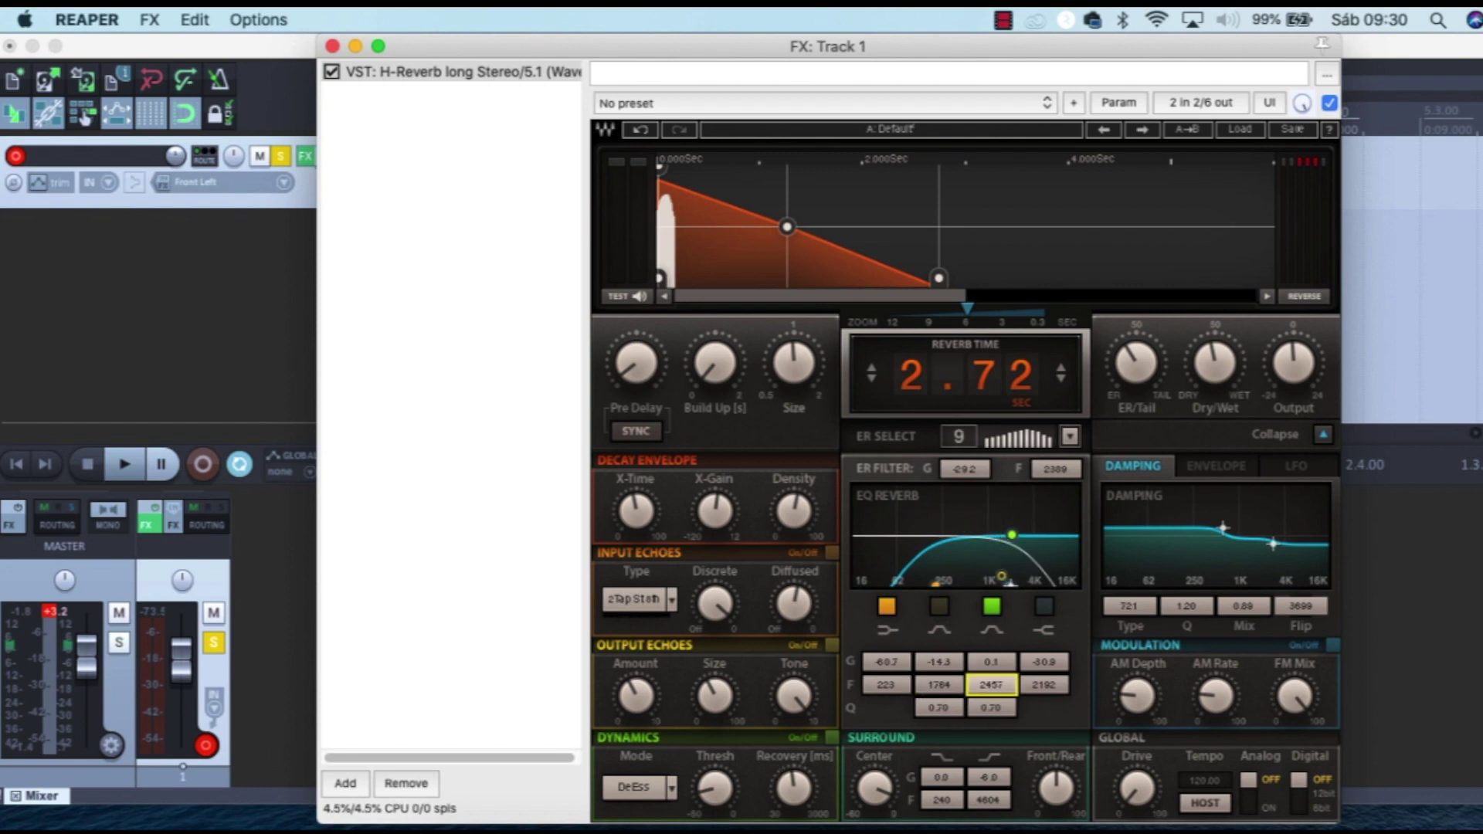
click(991, 706)
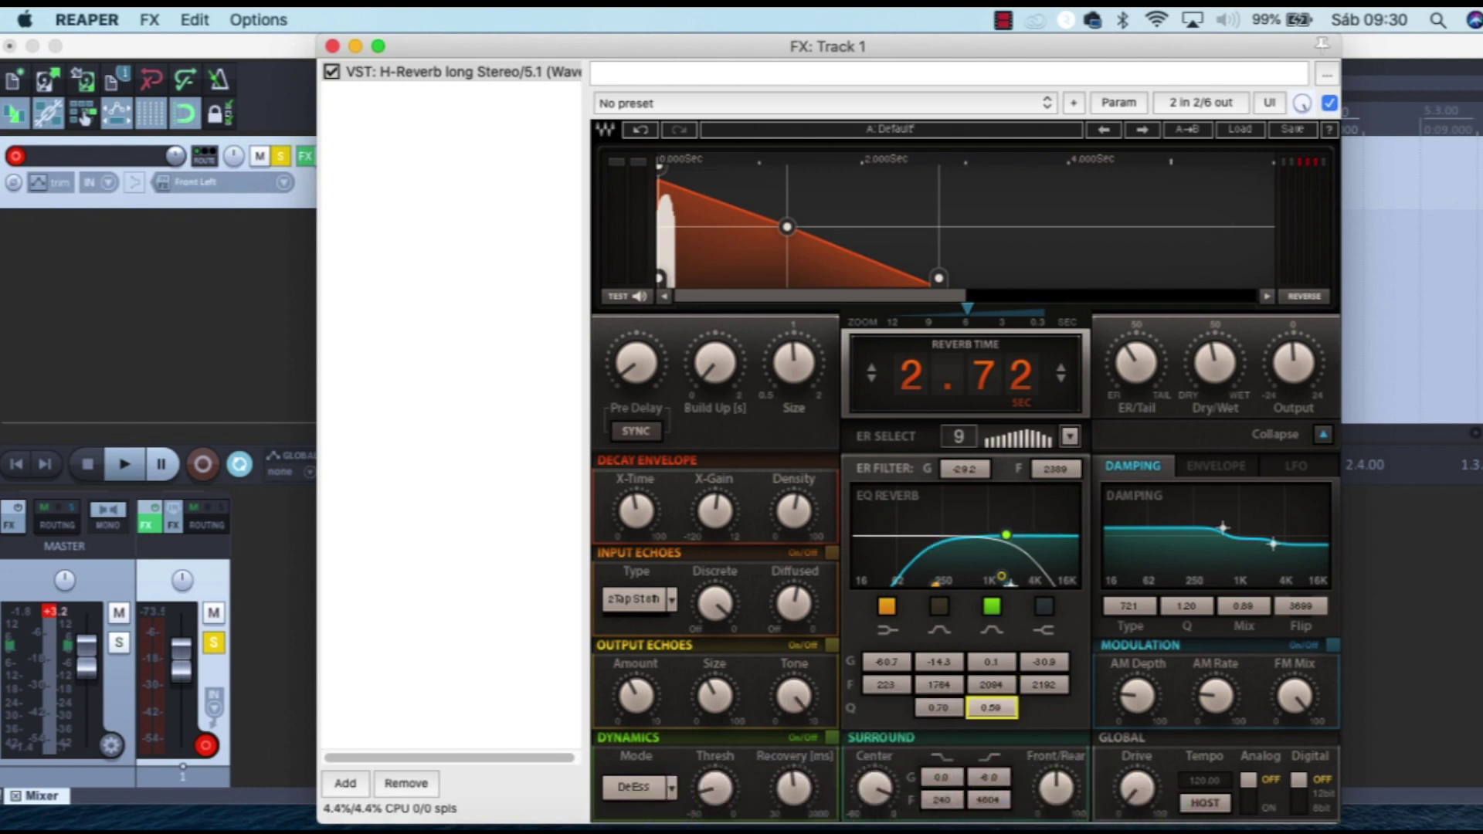
drag(996, 664, 996, 610)
drag(985, 707, 790, 214)
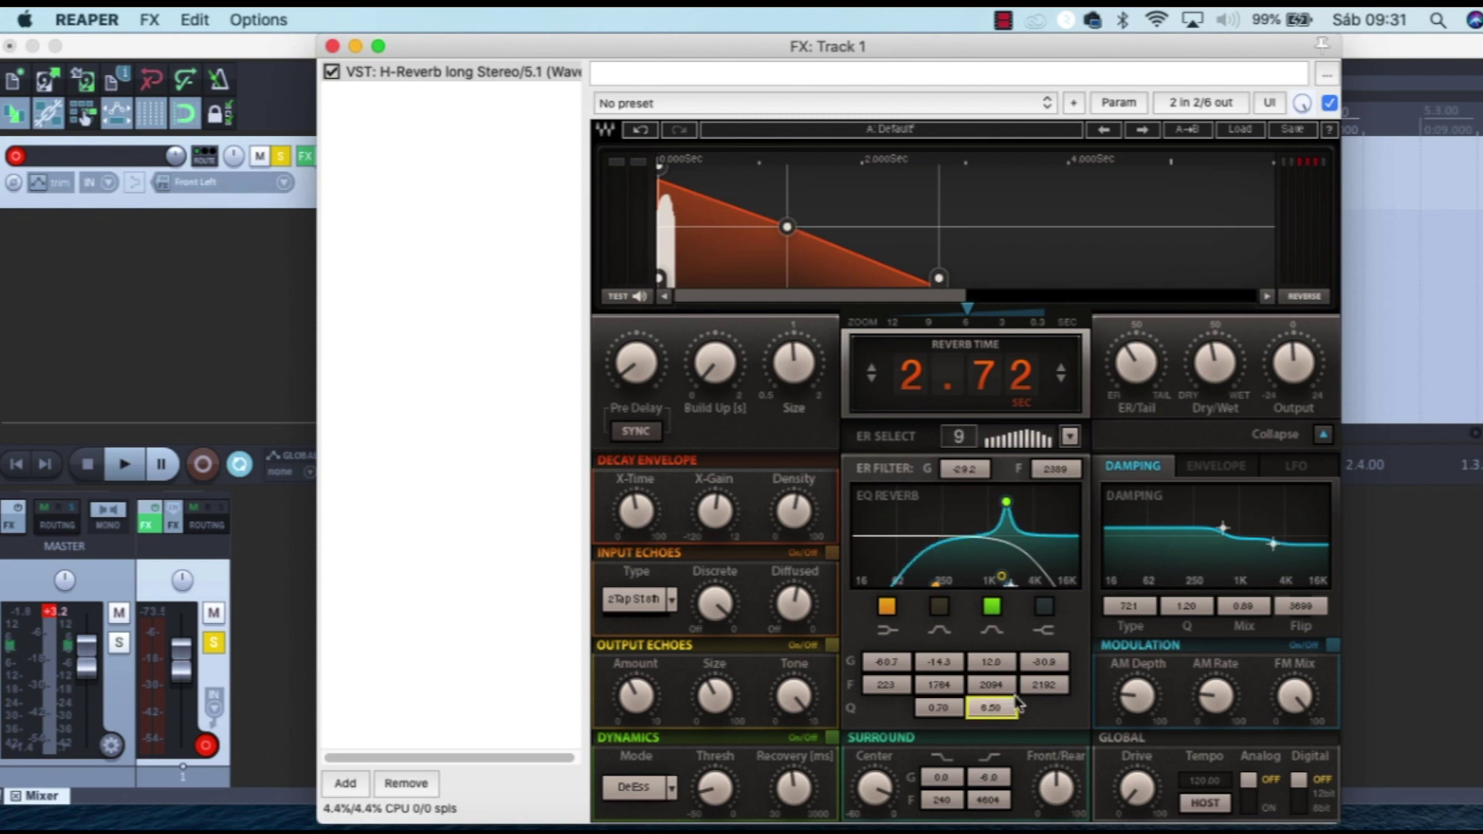
Step: Lower the high damping point to 0.64 at 4209, lengthen the reverb time to 3.66 seconds, and play the clip with more wet signal
click(1156, 467)
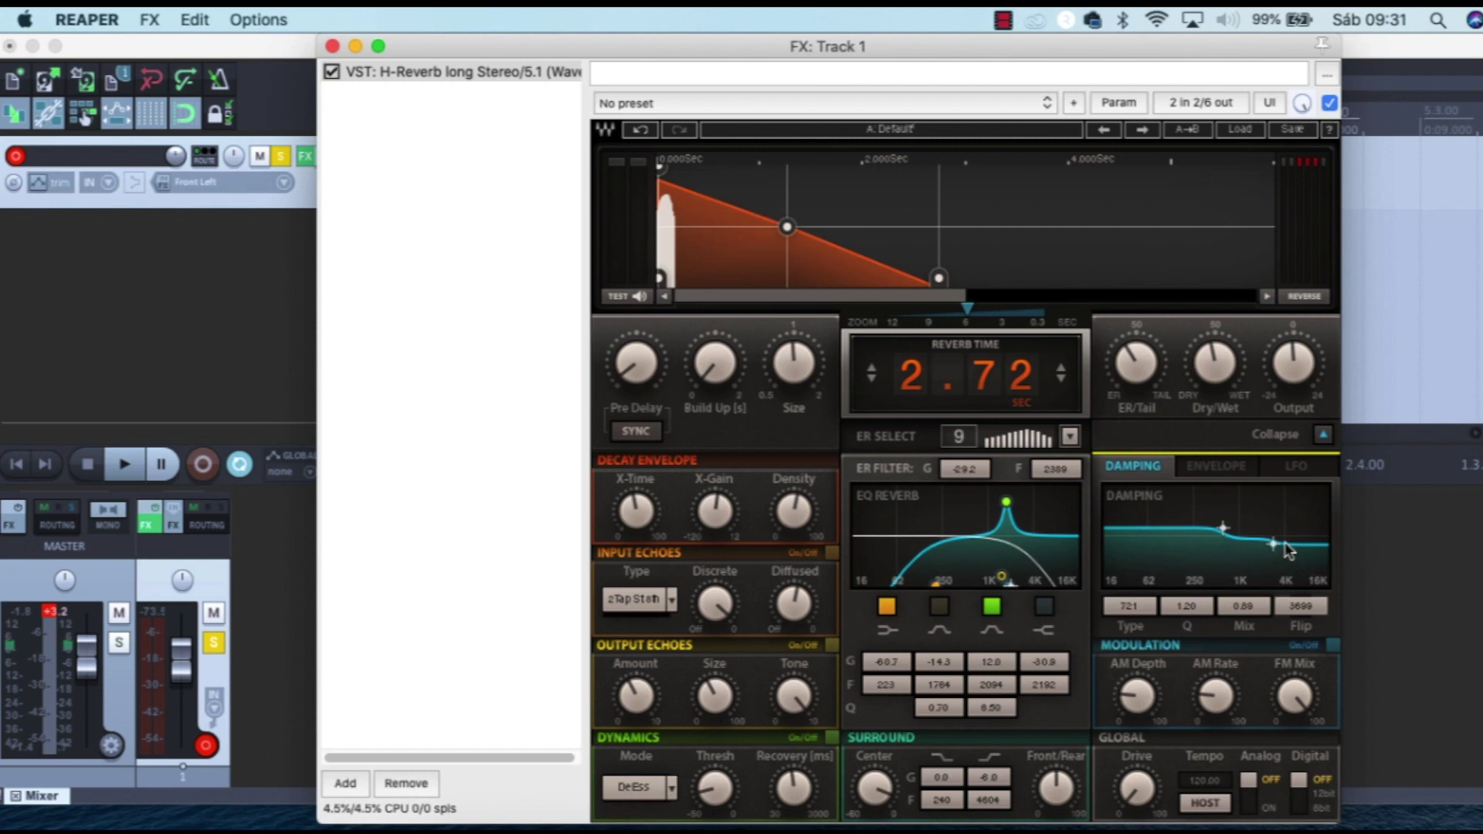
drag(1286, 550, 1291, 558)
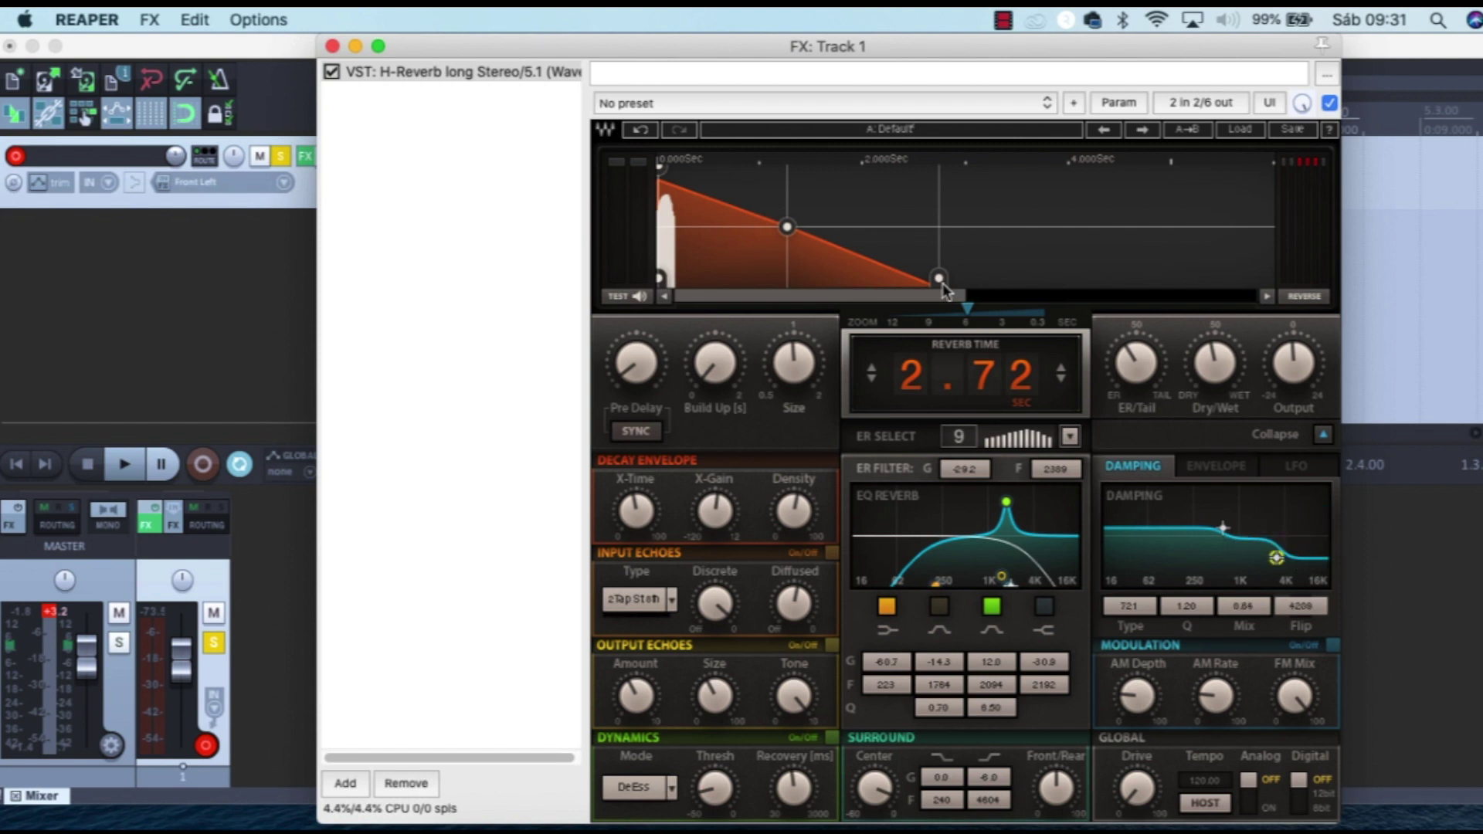
drag(939, 277, 1035, 276)
key(space)
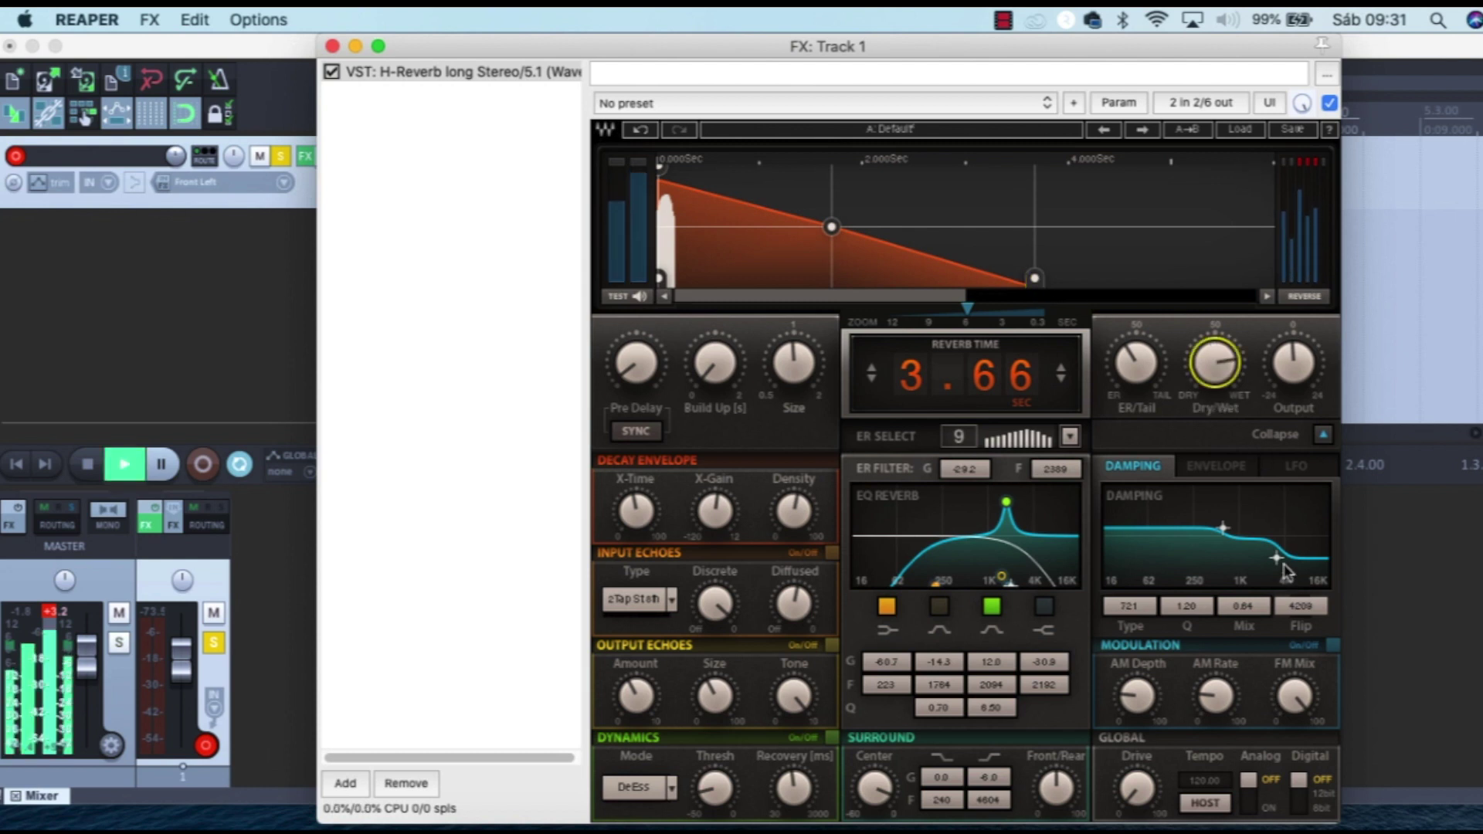
Step: Compare the high damping at 0.50 and 2546 with a raised, lower-frequency setting while starting and stopping playback
mouse_move(1276, 558)
mouse_down()
mouse_move(1279, 502)
mouse_move(1253, 488)
mouse_move(1260, 580)
mouse_move(1261, 559)
mouse_up()
key(space)
key(space)
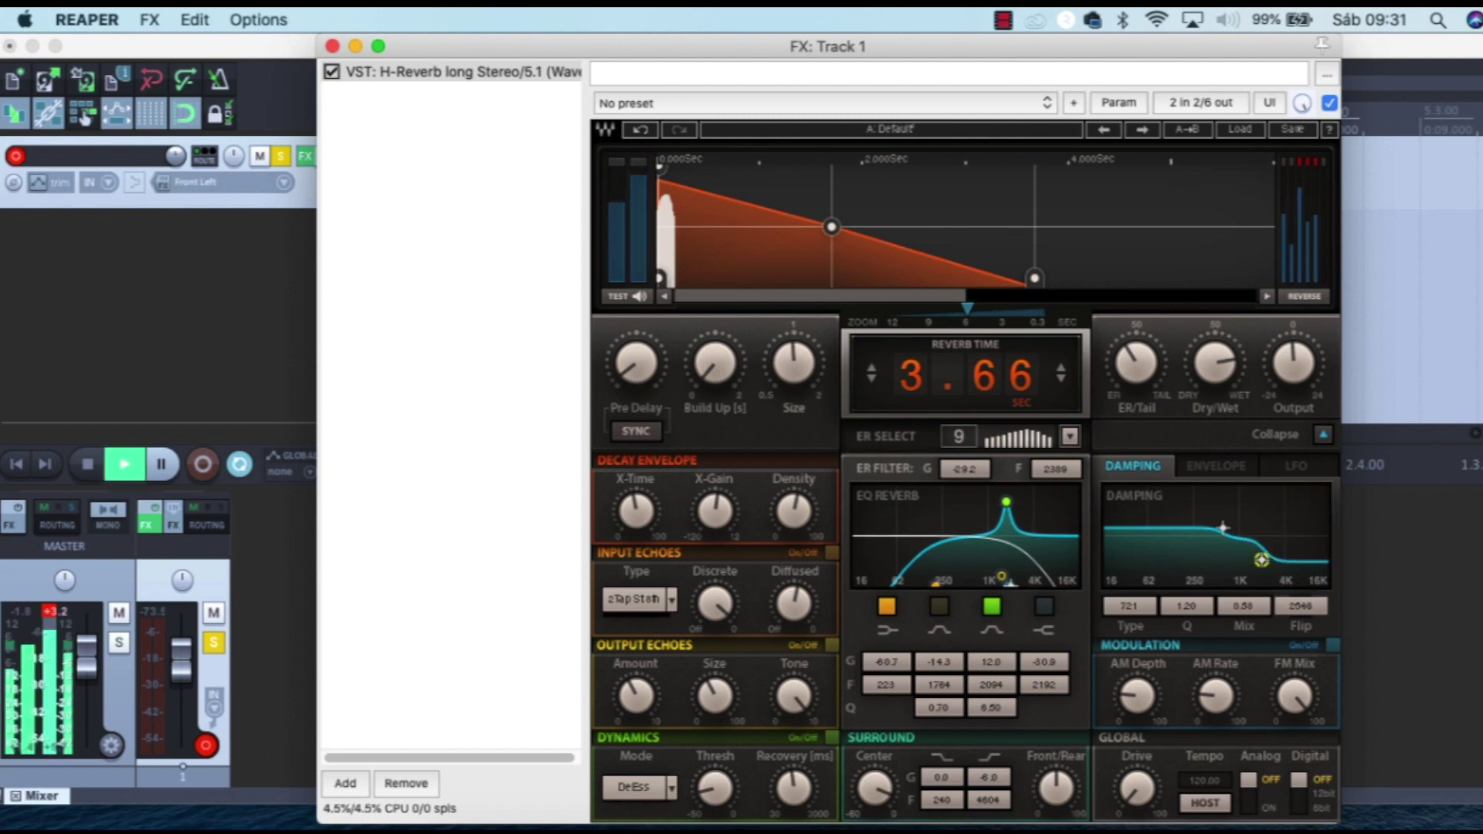
drag(1261, 559, 1213, 488)
key(space)
key(space)
key(space)
Step: Play the clip through the filter envelope, setting its Q to 10.0 and its type to Reso Hpf
click(1220, 463)
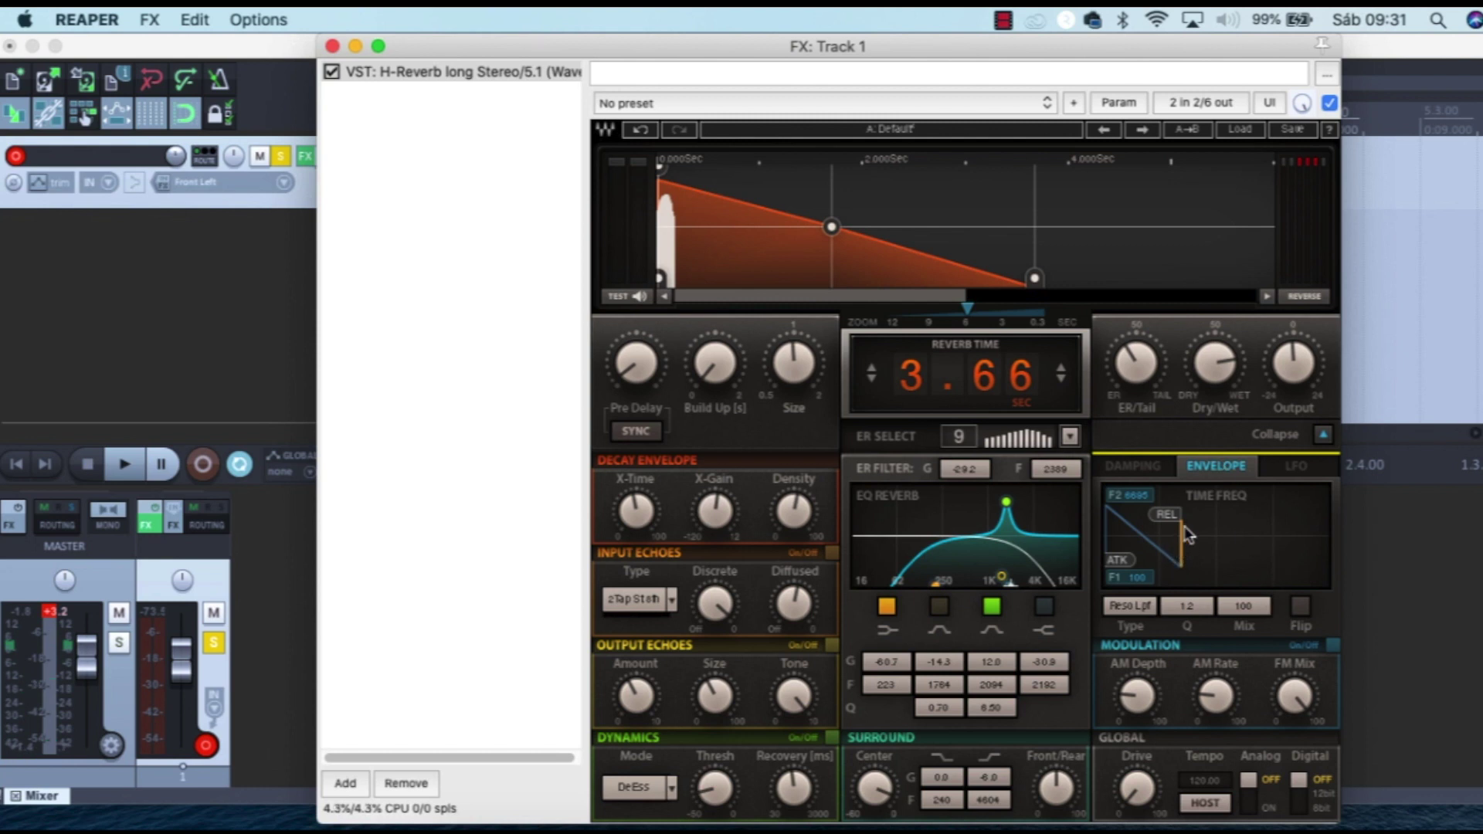
key(space)
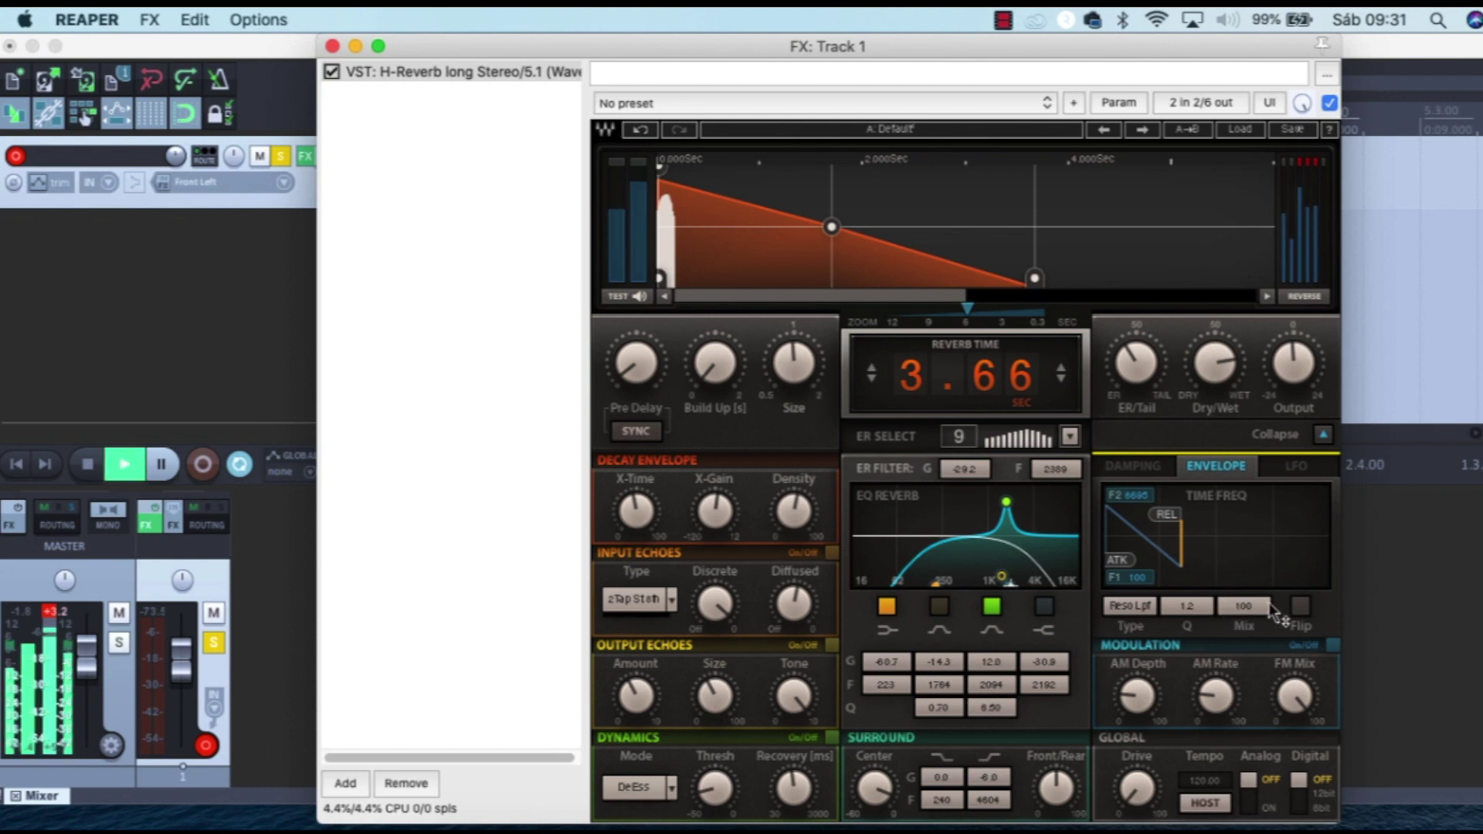
drag(1193, 608, 1413, 142)
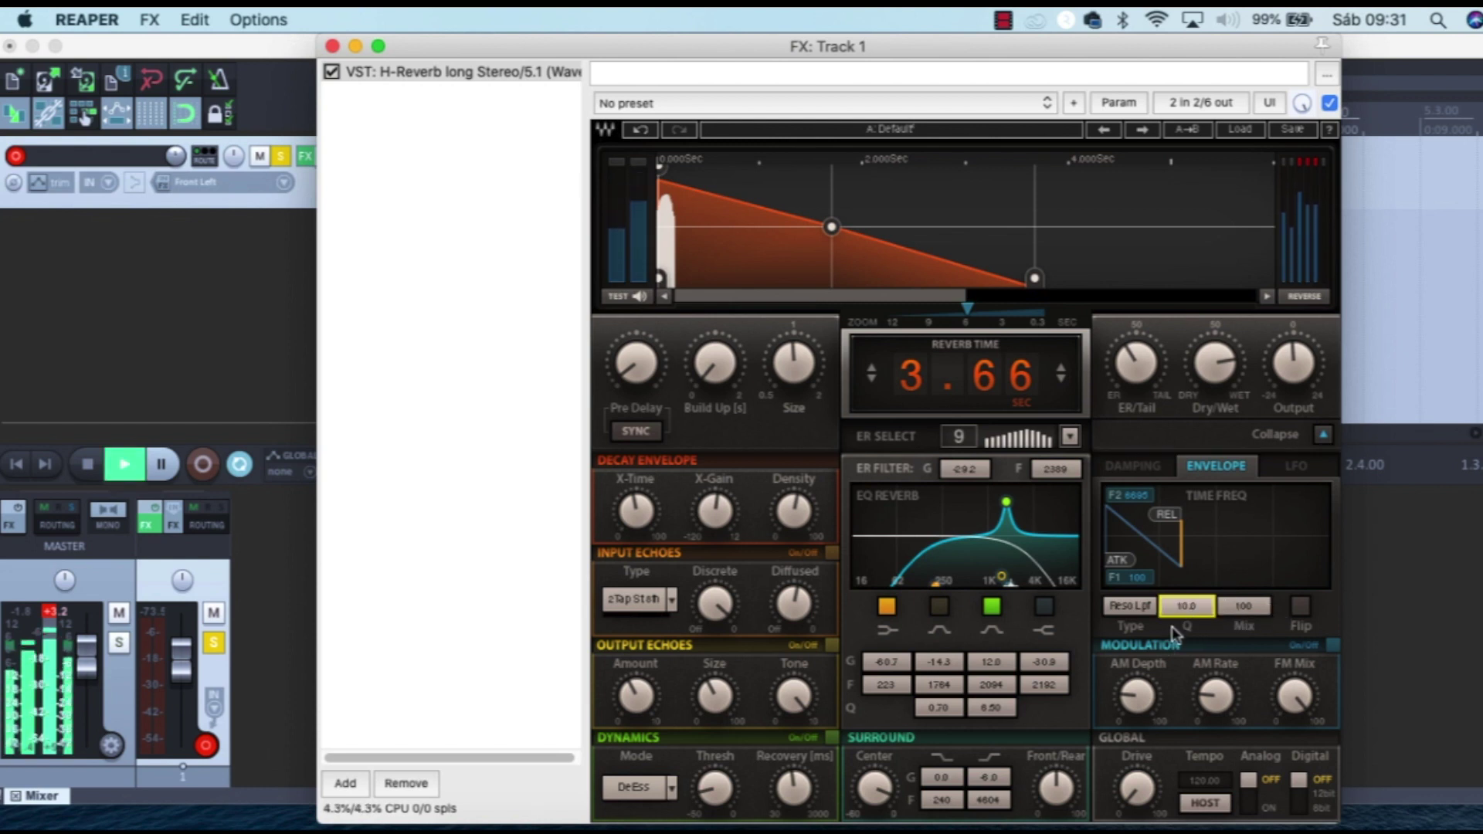
click(1243, 610)
click(1134, 608)
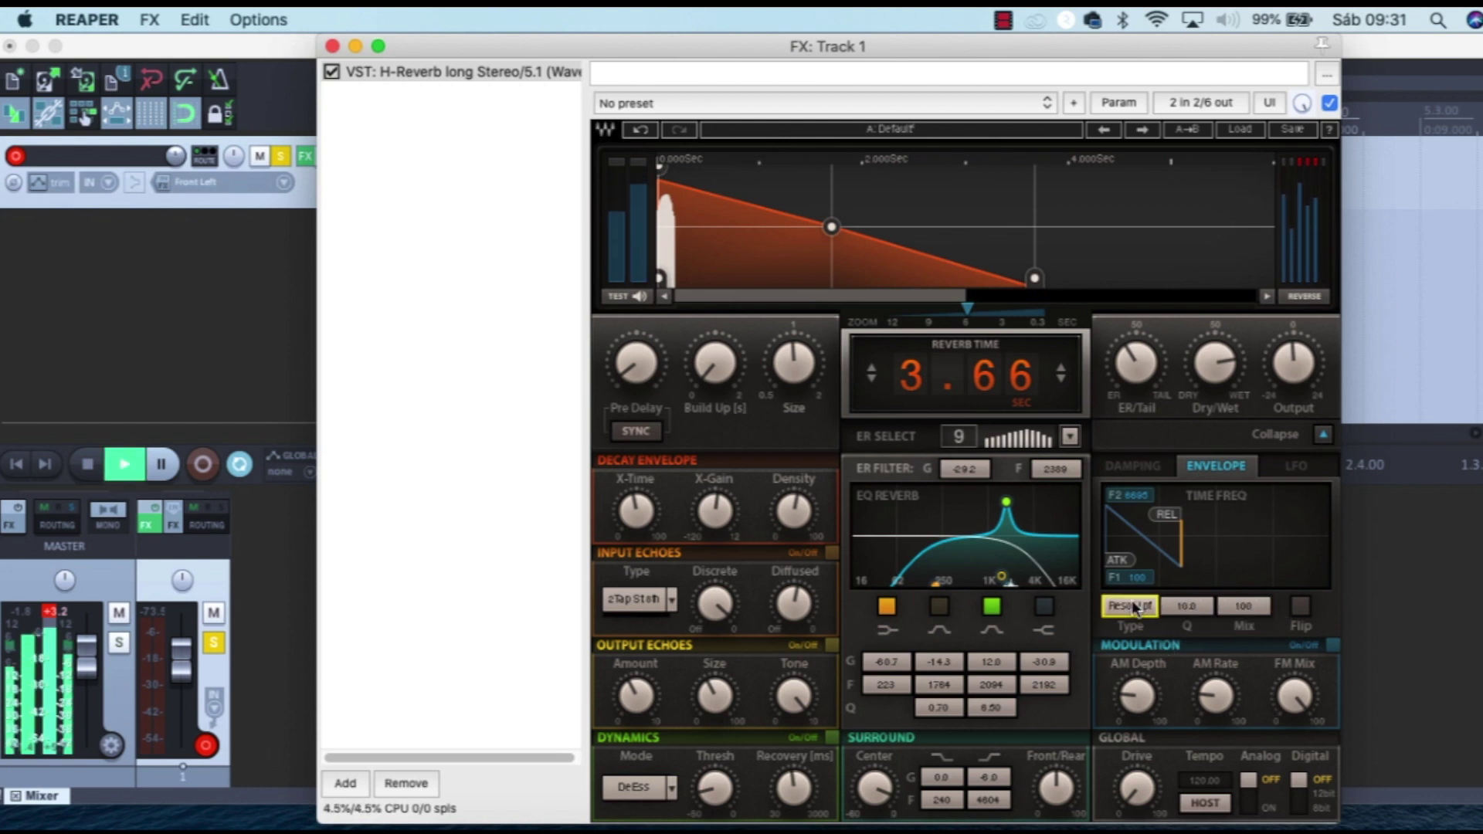
key(space)
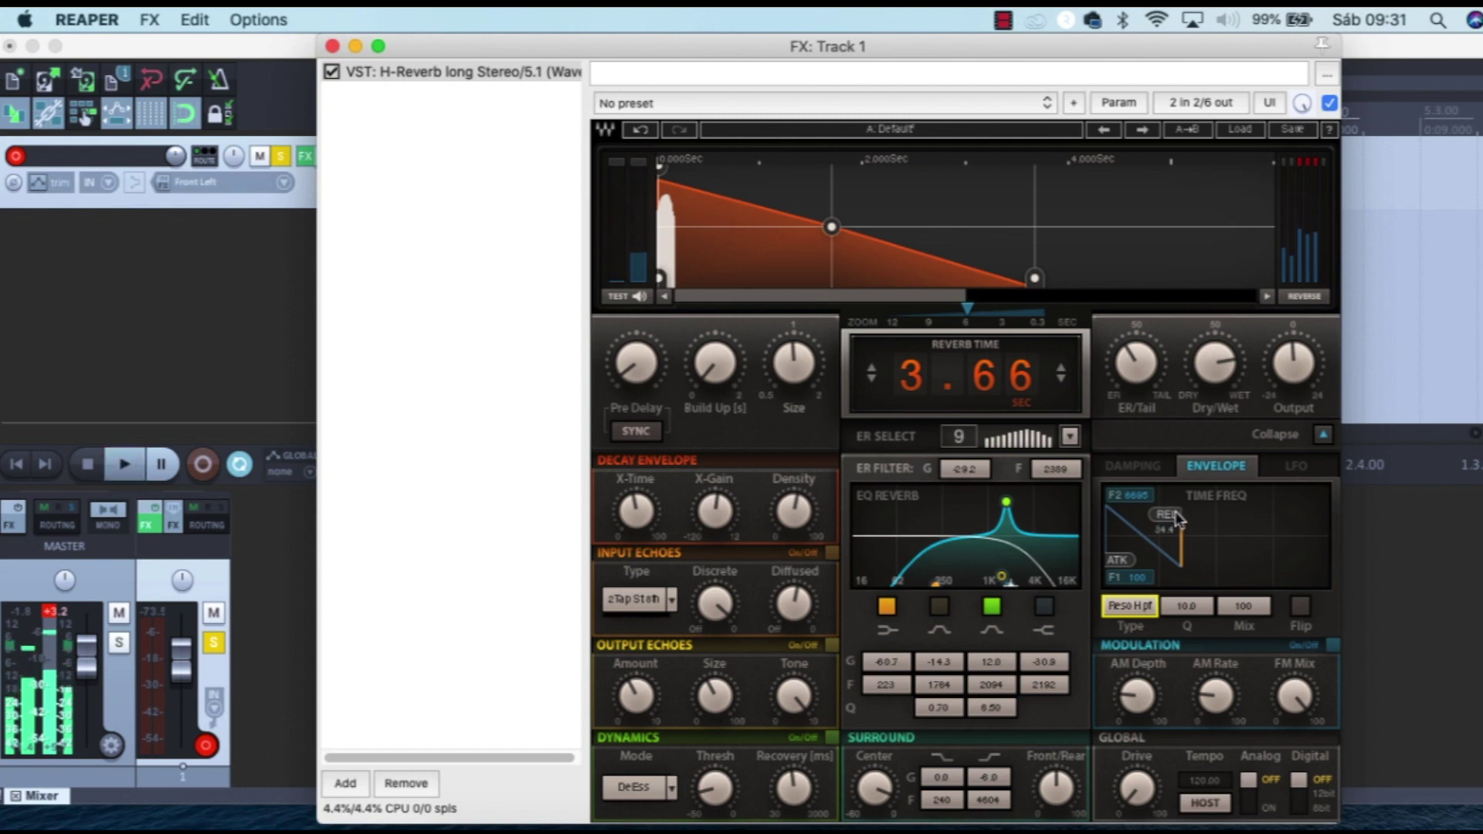
Step: Lengthen the filter envelope's attack and release, set F2 to 2973, and audition the clip while toggling Flip
drag(1173, 519, 1208, 515)
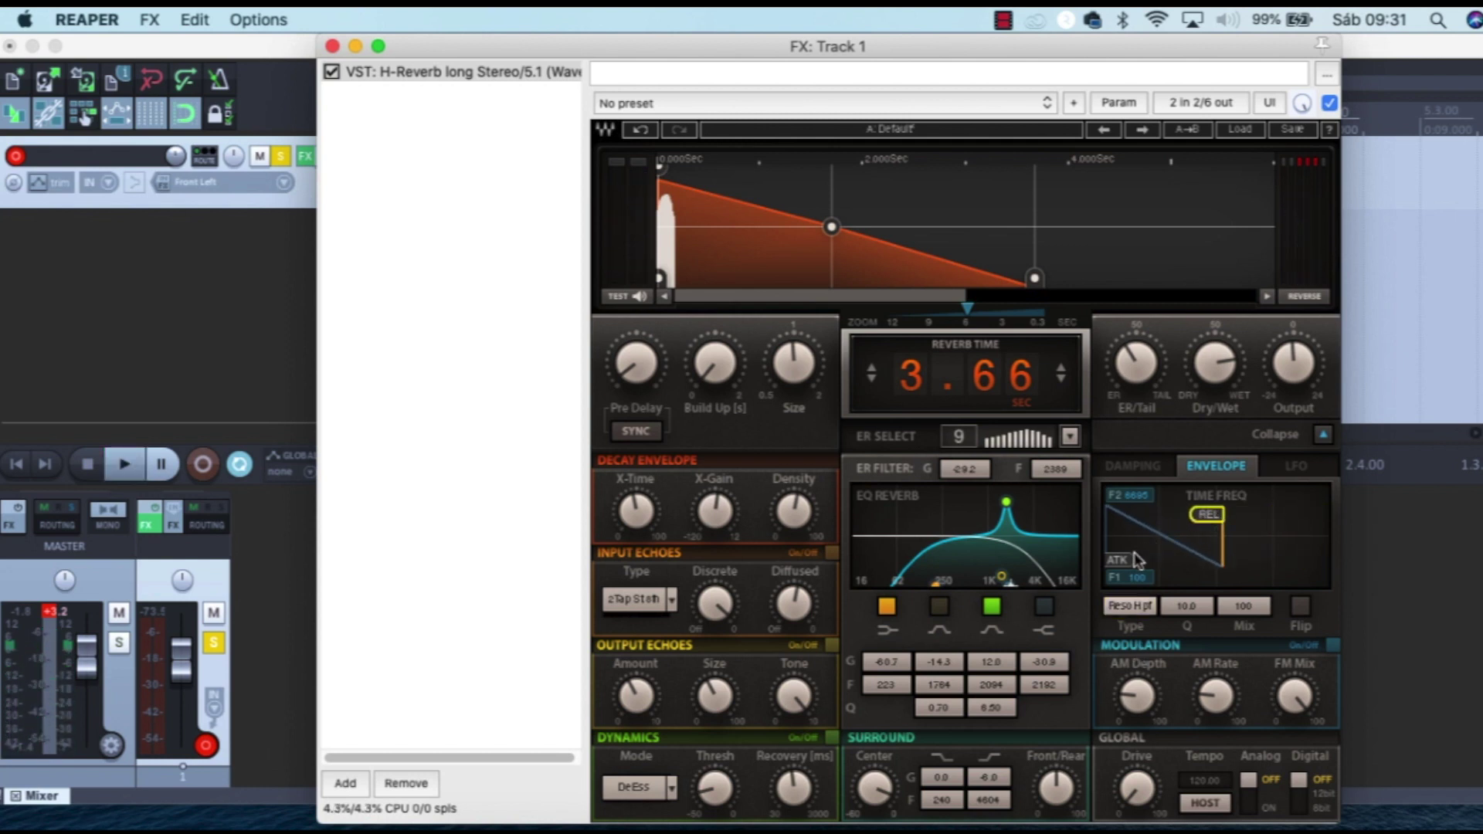
drag(1135, 560, 1135, 479)
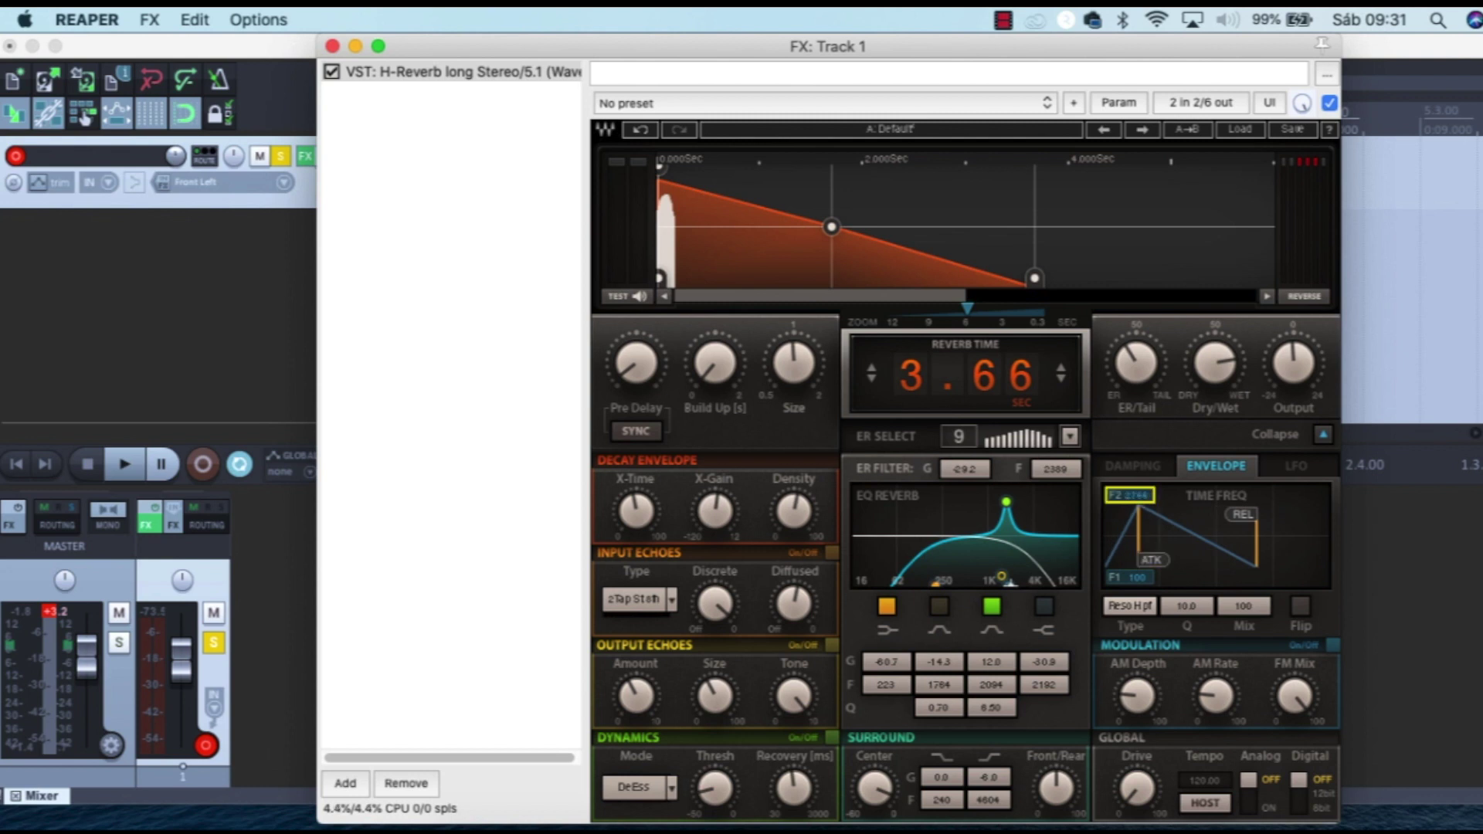
key(space)
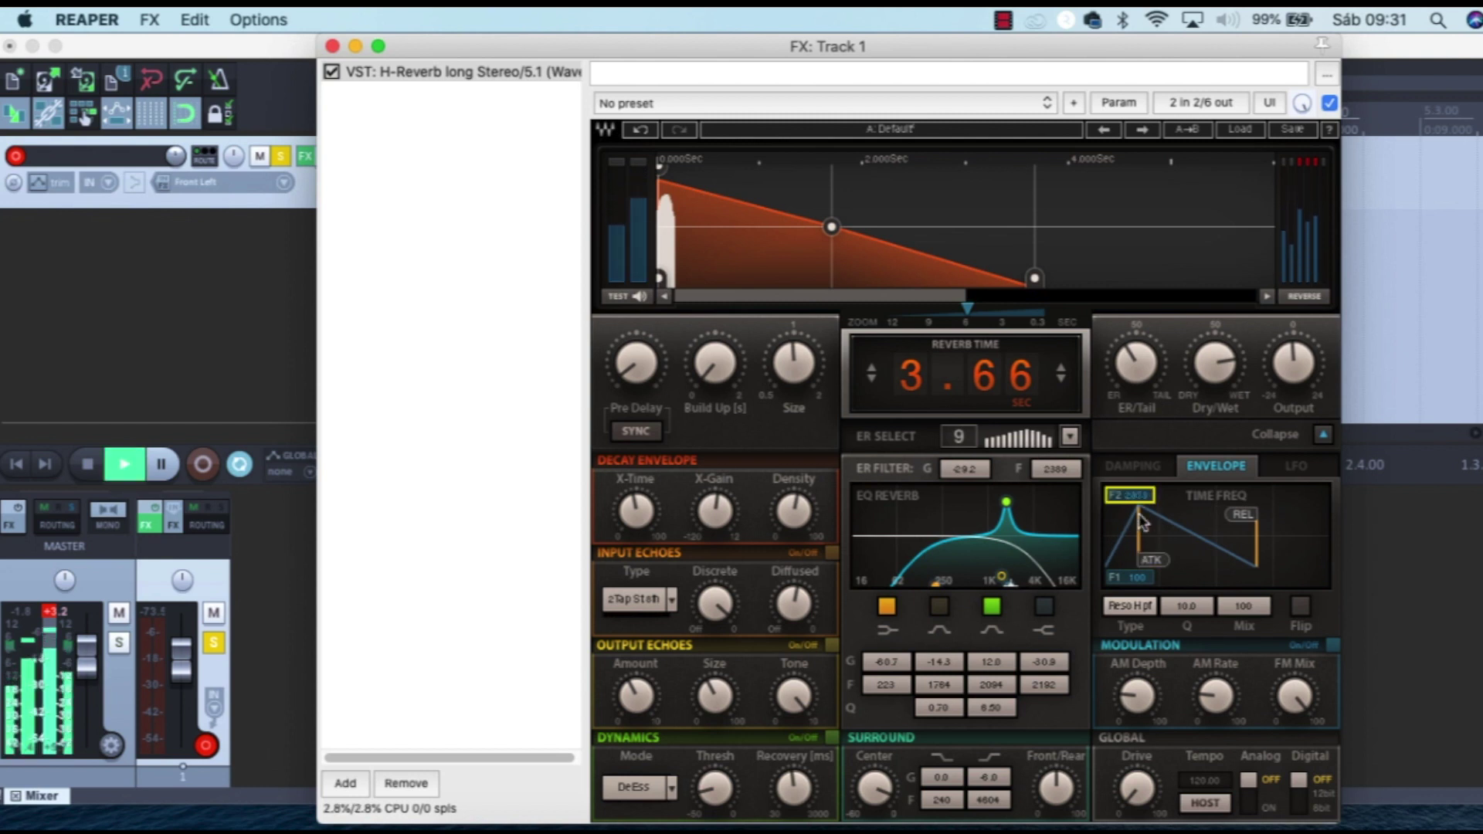
click(1300, 607)
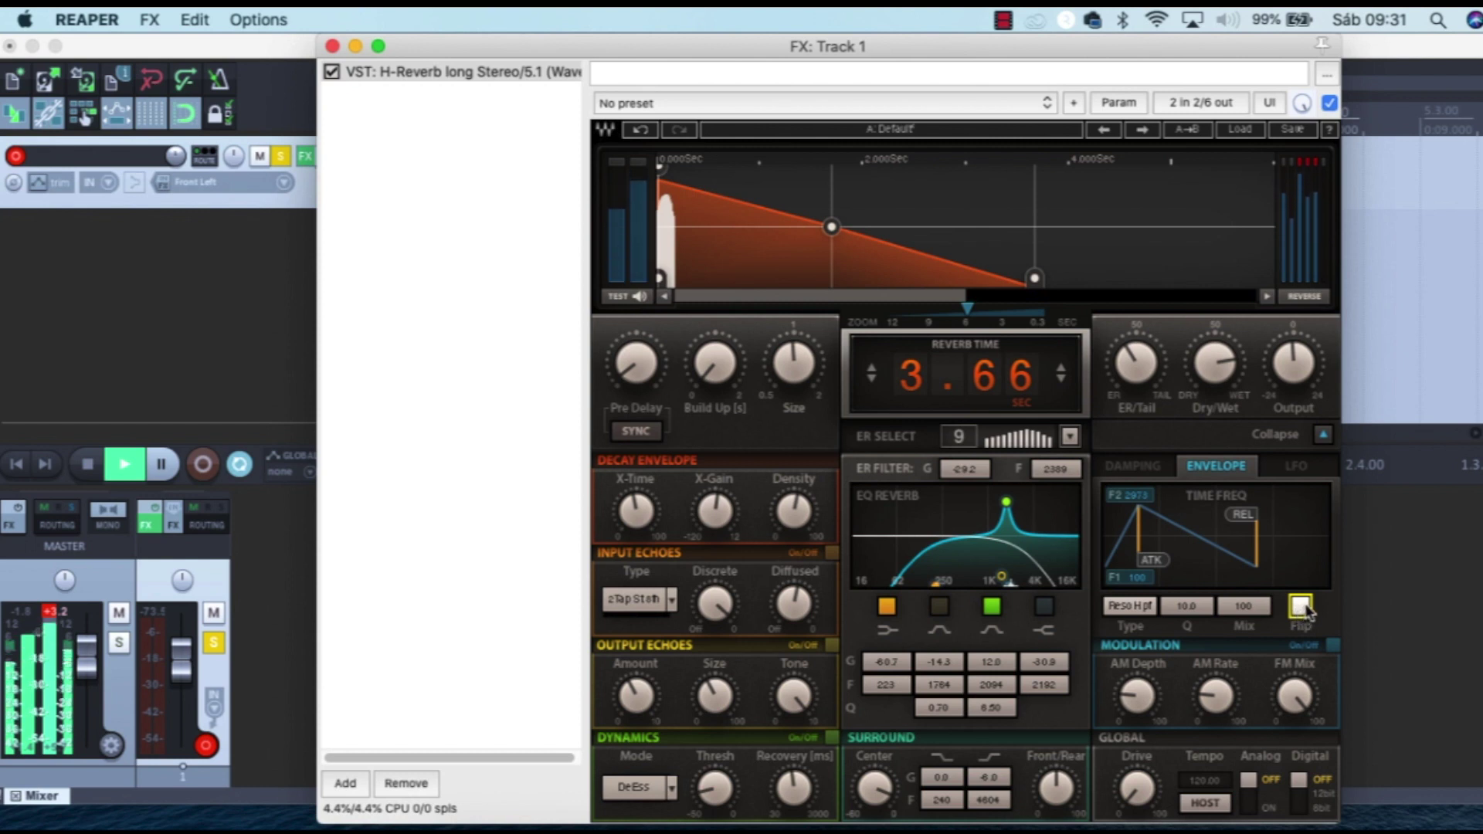
key(space)
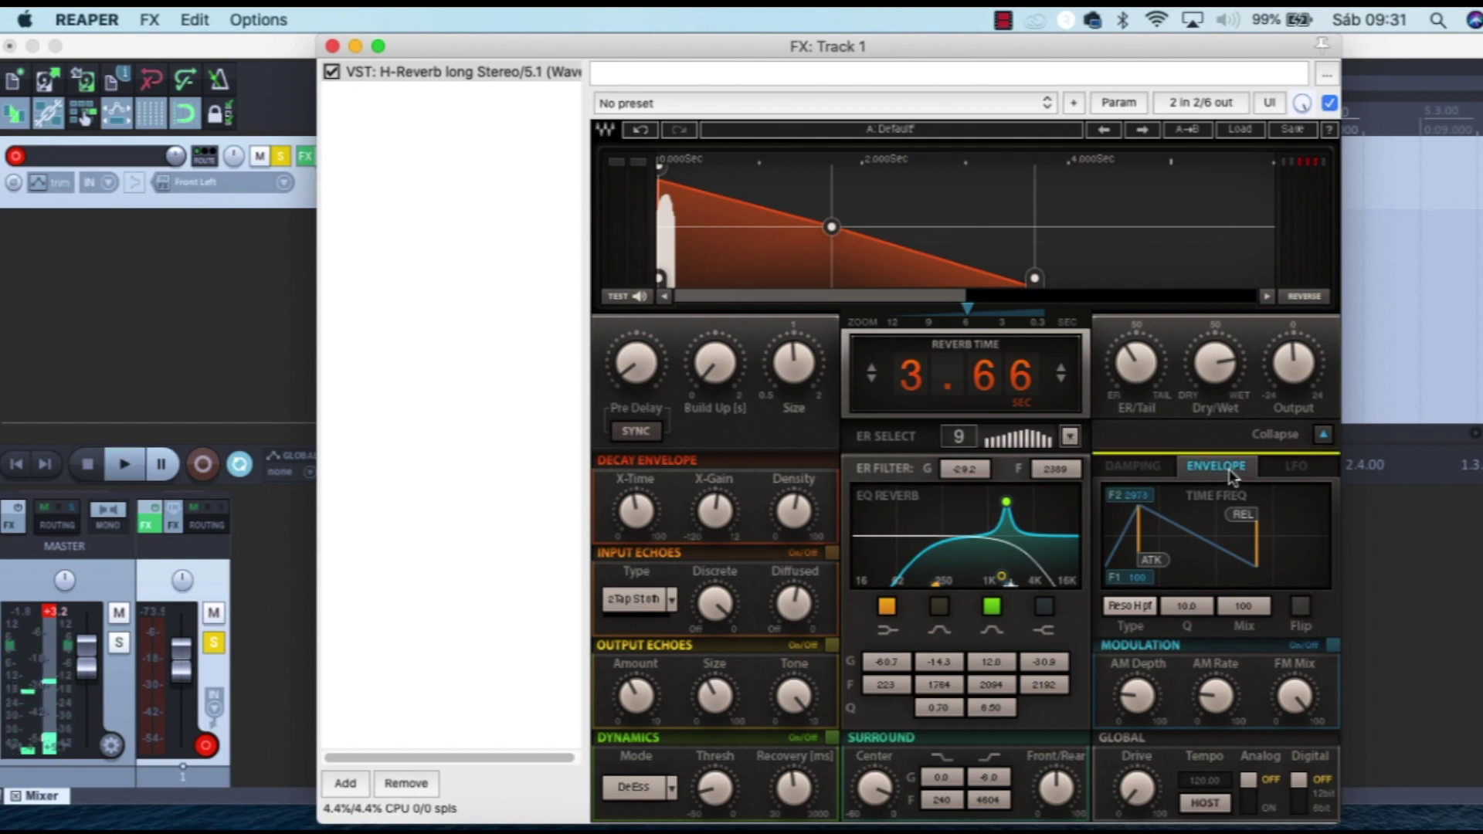
Step: Show the filter's LFO settings and audition the clip with the Reso Hpf type
click(1145, 469)
click(1312, 472)
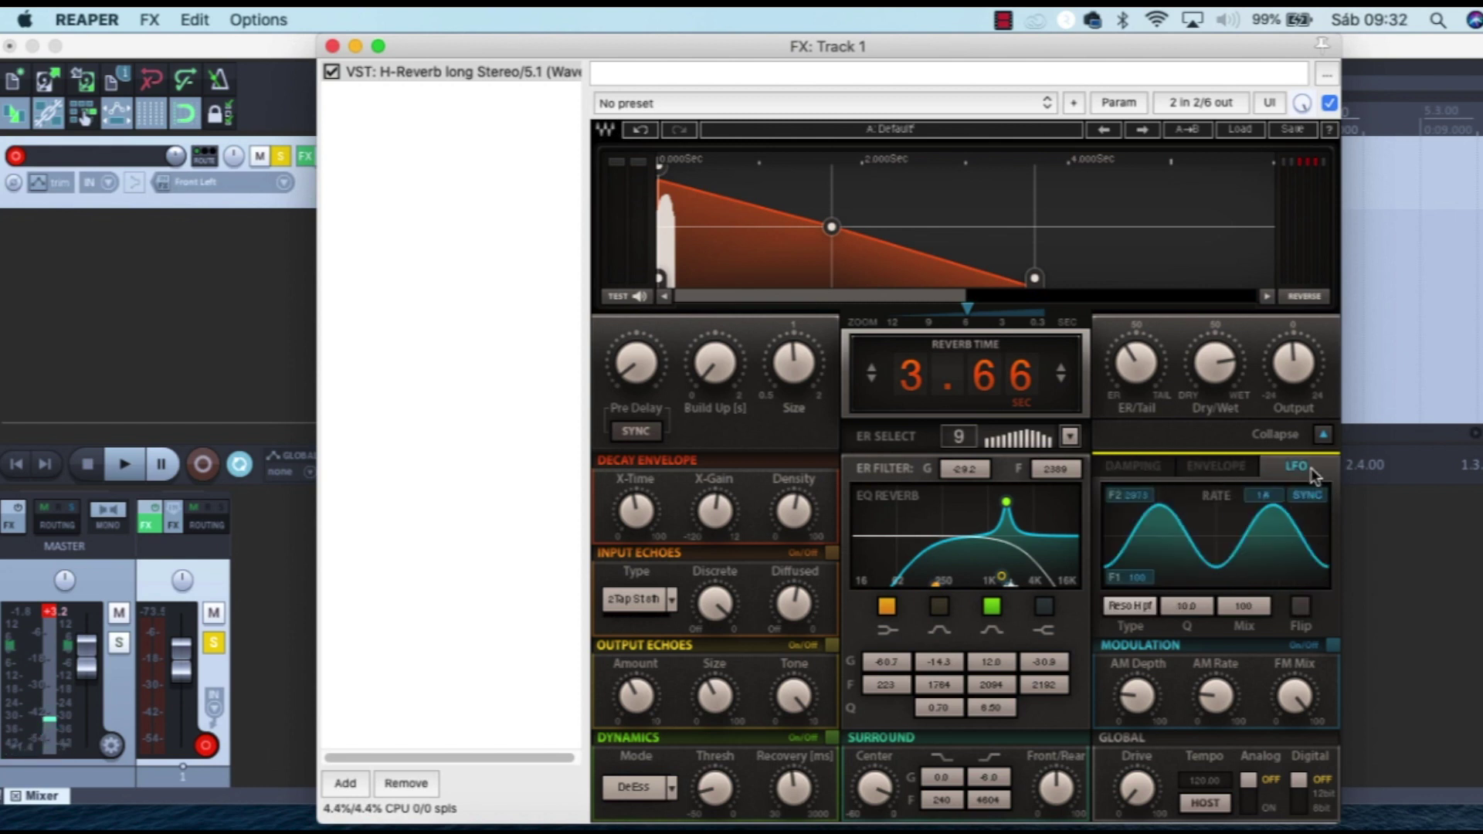
key(space)
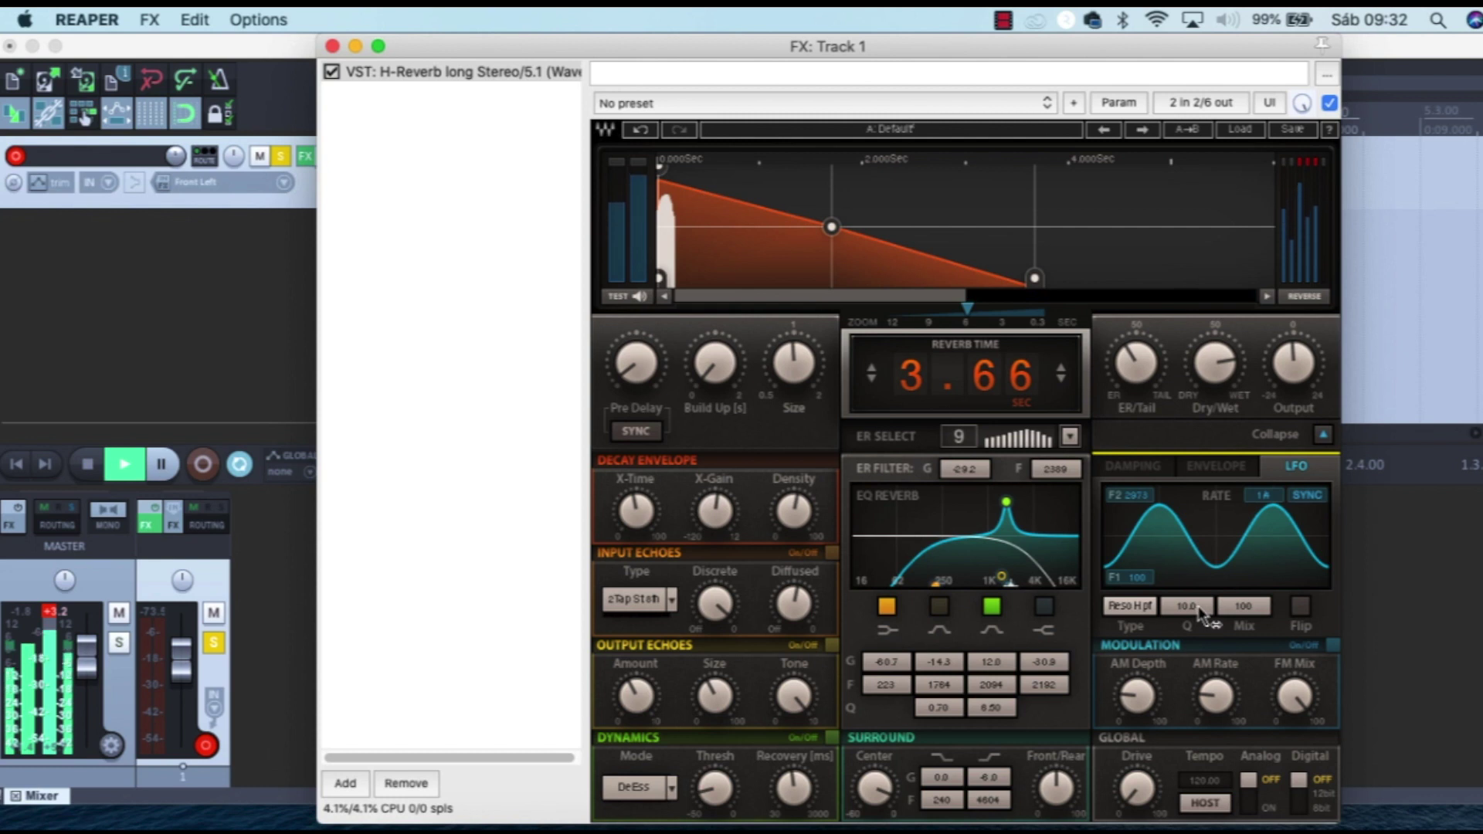
click(1189, 607)
key(space)
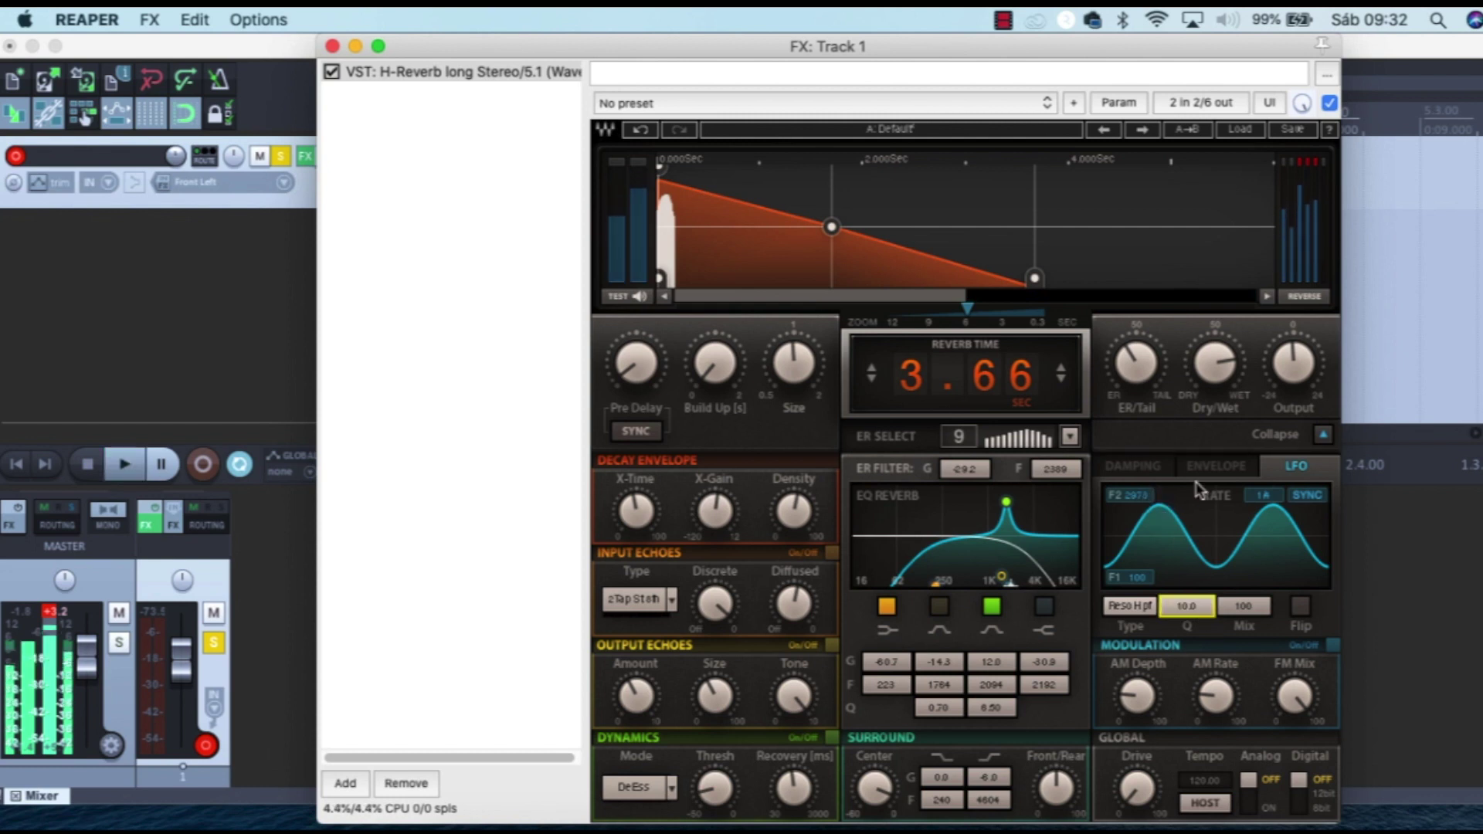
Step: Raise the LFO filter's F2 frequency to about 13400 and speed up its synced rate
drag(1131, 496, 1306, 500)
click(1272, 496)
click(1305, 495)
click(1309, 498)
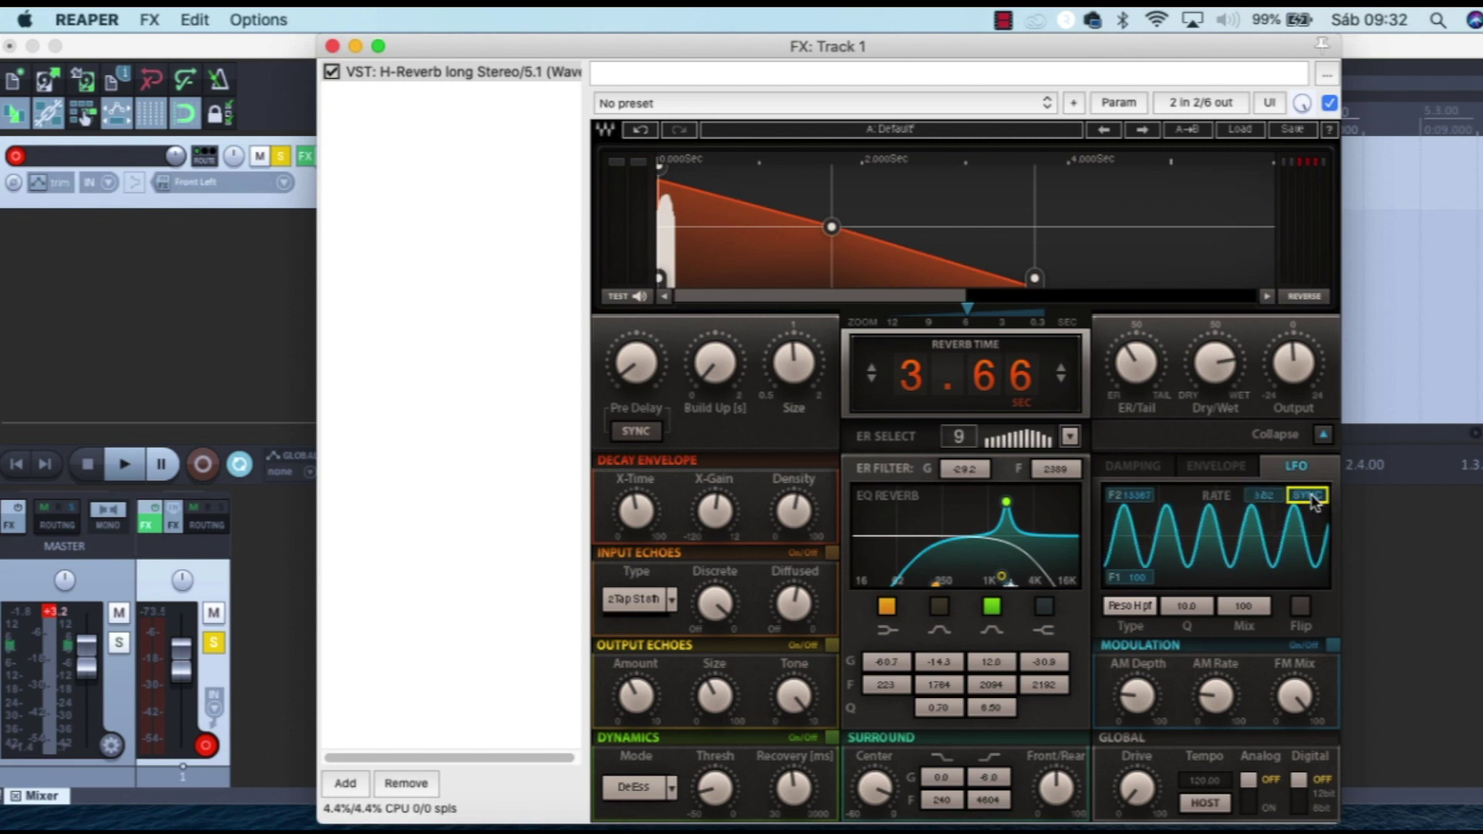
Step: Set the LFO filter's F1 frequency to 10722 and cycle through the filter types, ending on Reso Hpf
click(1127, 577)
click(1145, 610)
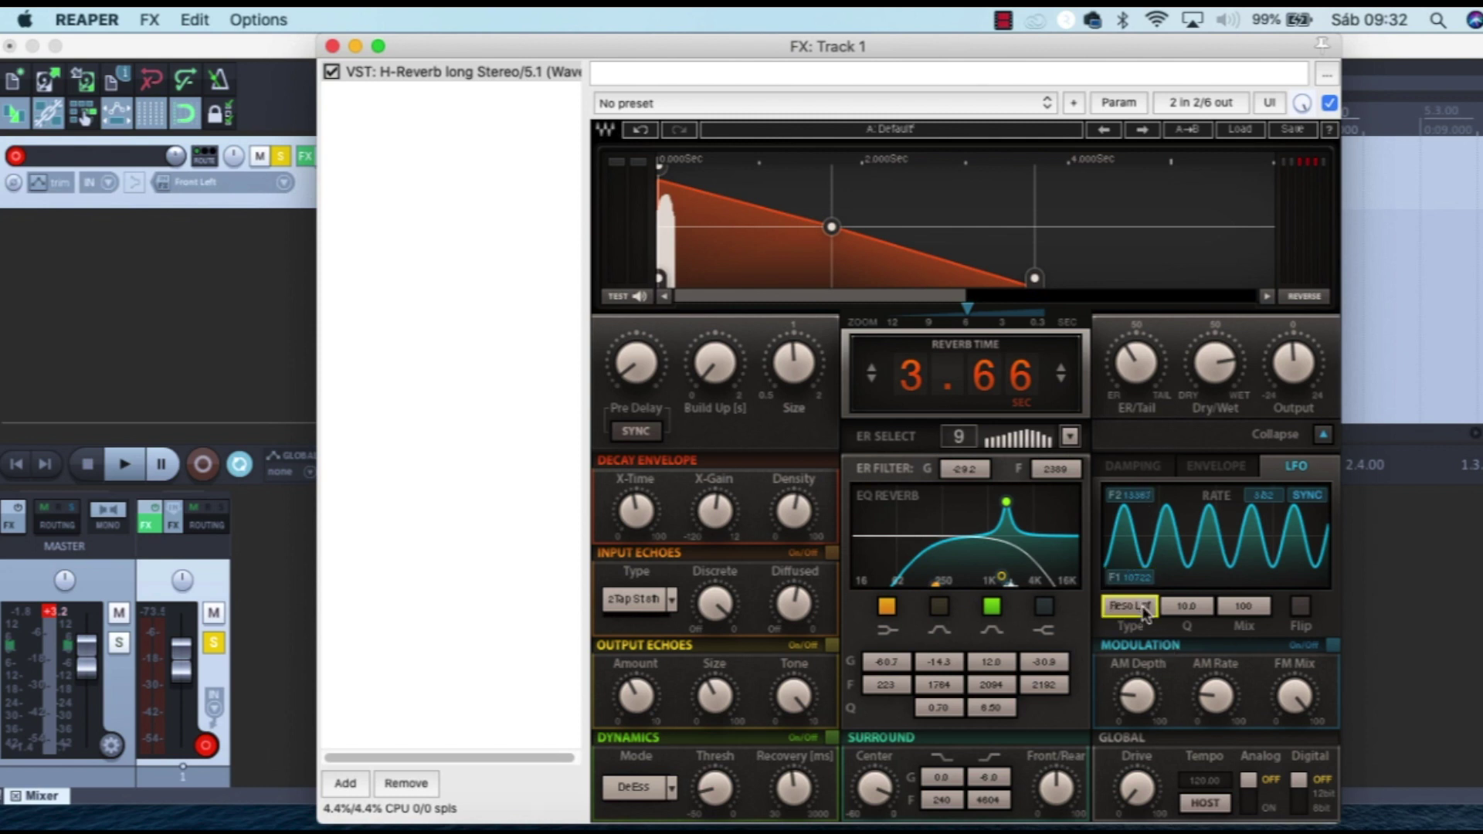
click(1147, 614)
click(1145, 614)
click(1147, 615)
Step: Play the clip and raise the modulation's AM Depth and AM Rate
click(1137, 695)
key(space)
drag(1136, 701, 1136, 660)
drag(1216, 695, 1215, 665)
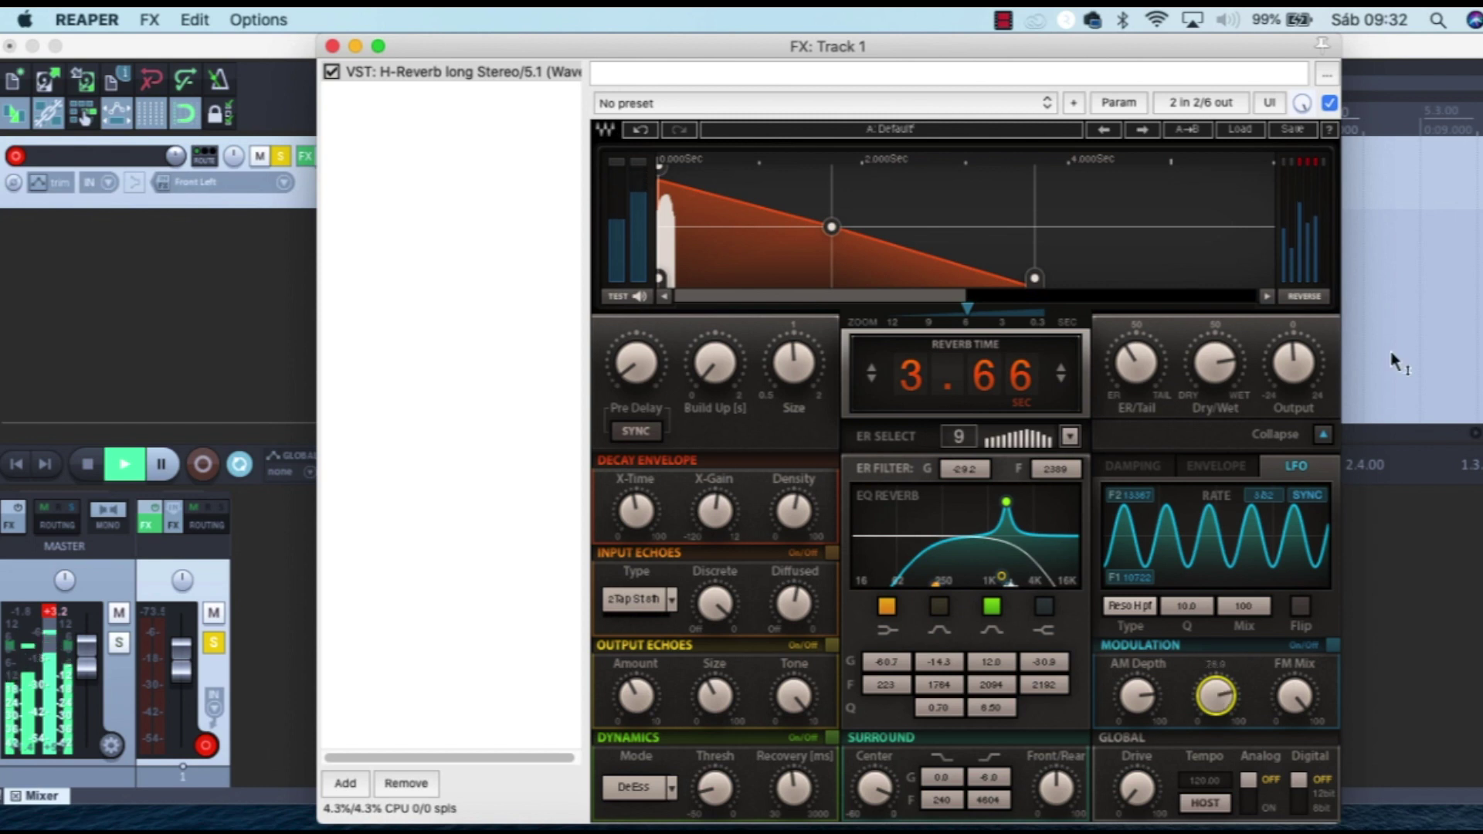
Step: Show the damping settings, adjust the modulation's AM Depth, lower its FM Mix, and enable the Modulation section
click(1129, 466)
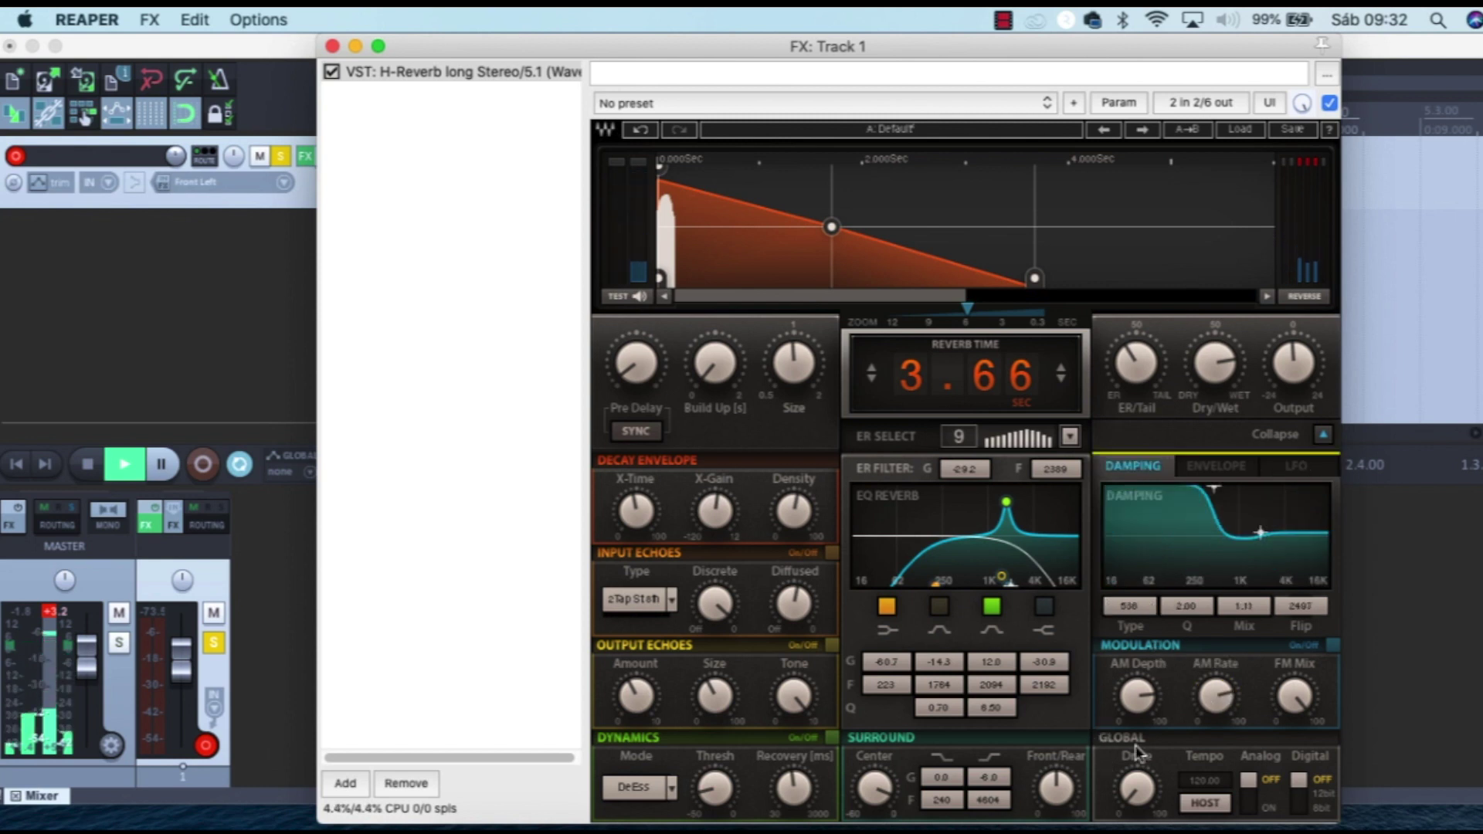
drag(1136, 695, 1137, 764)
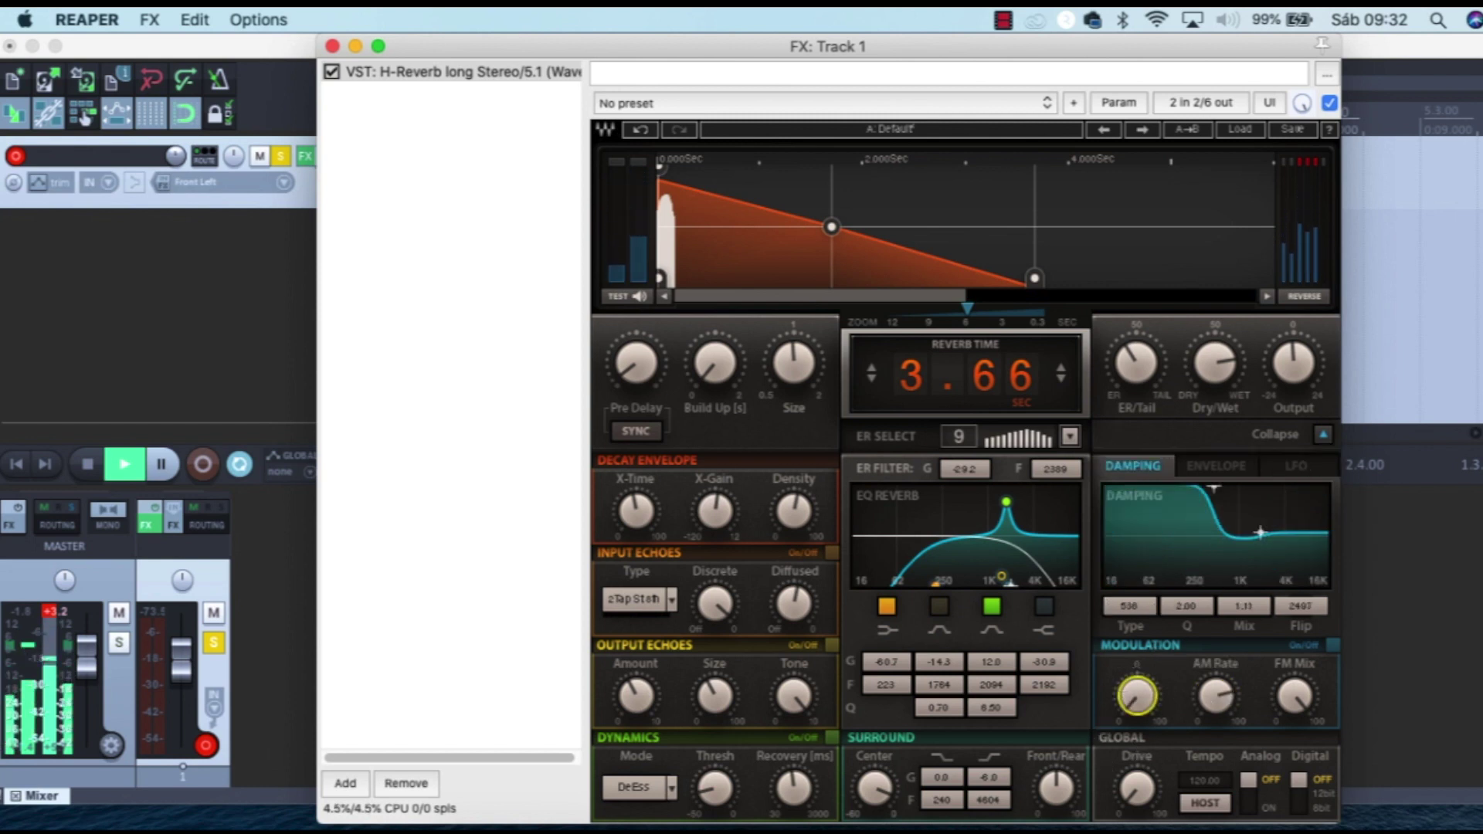
drag(1294, 696, 1294, 741)
click(1332, 645)
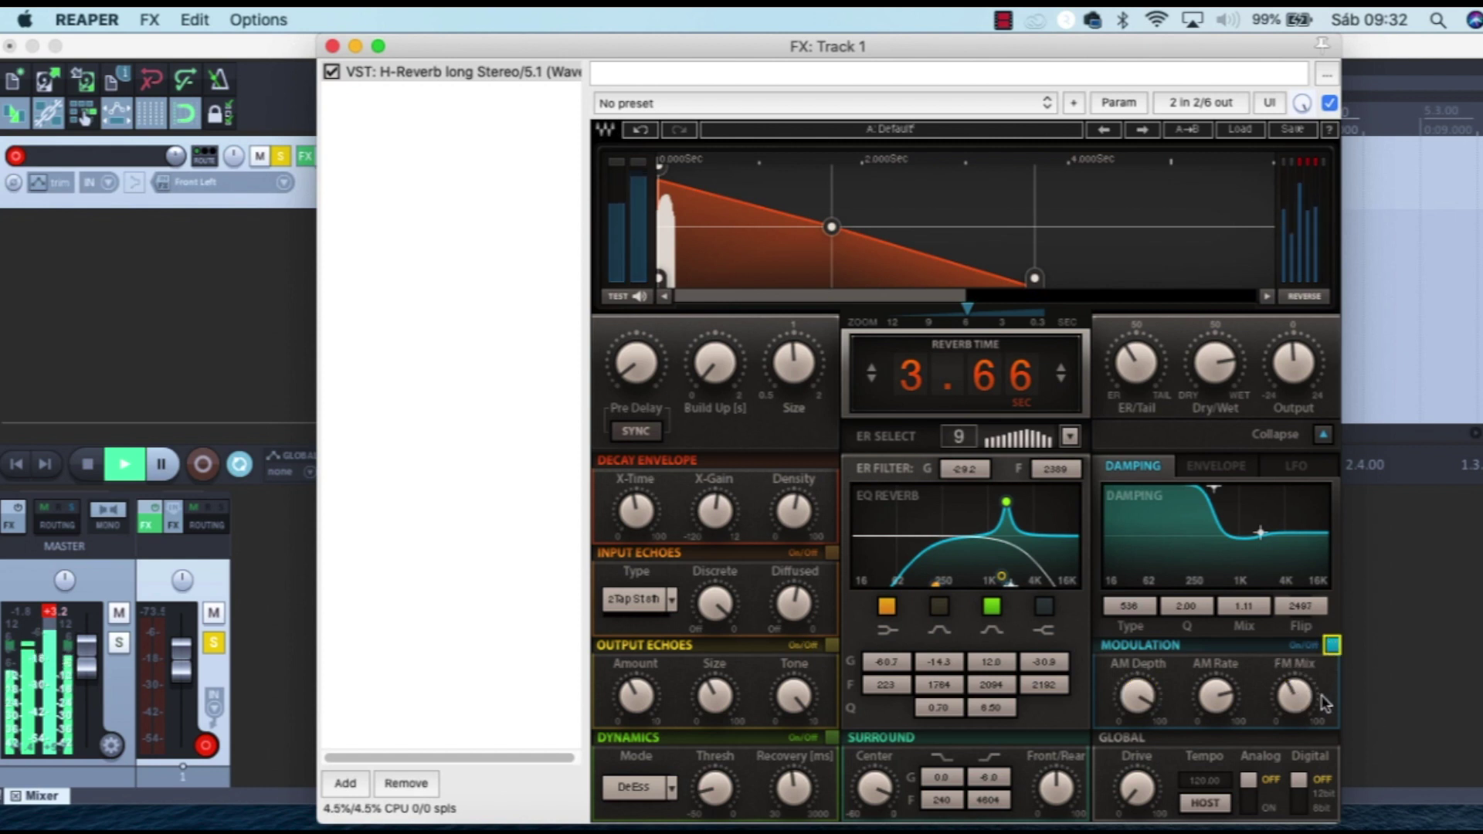
Step: Audition different FM Mix, AM Rate and AM Depth amounts with modulation enabled, keeping AM Depth high
click(1294, 695)
click(1223, 699)
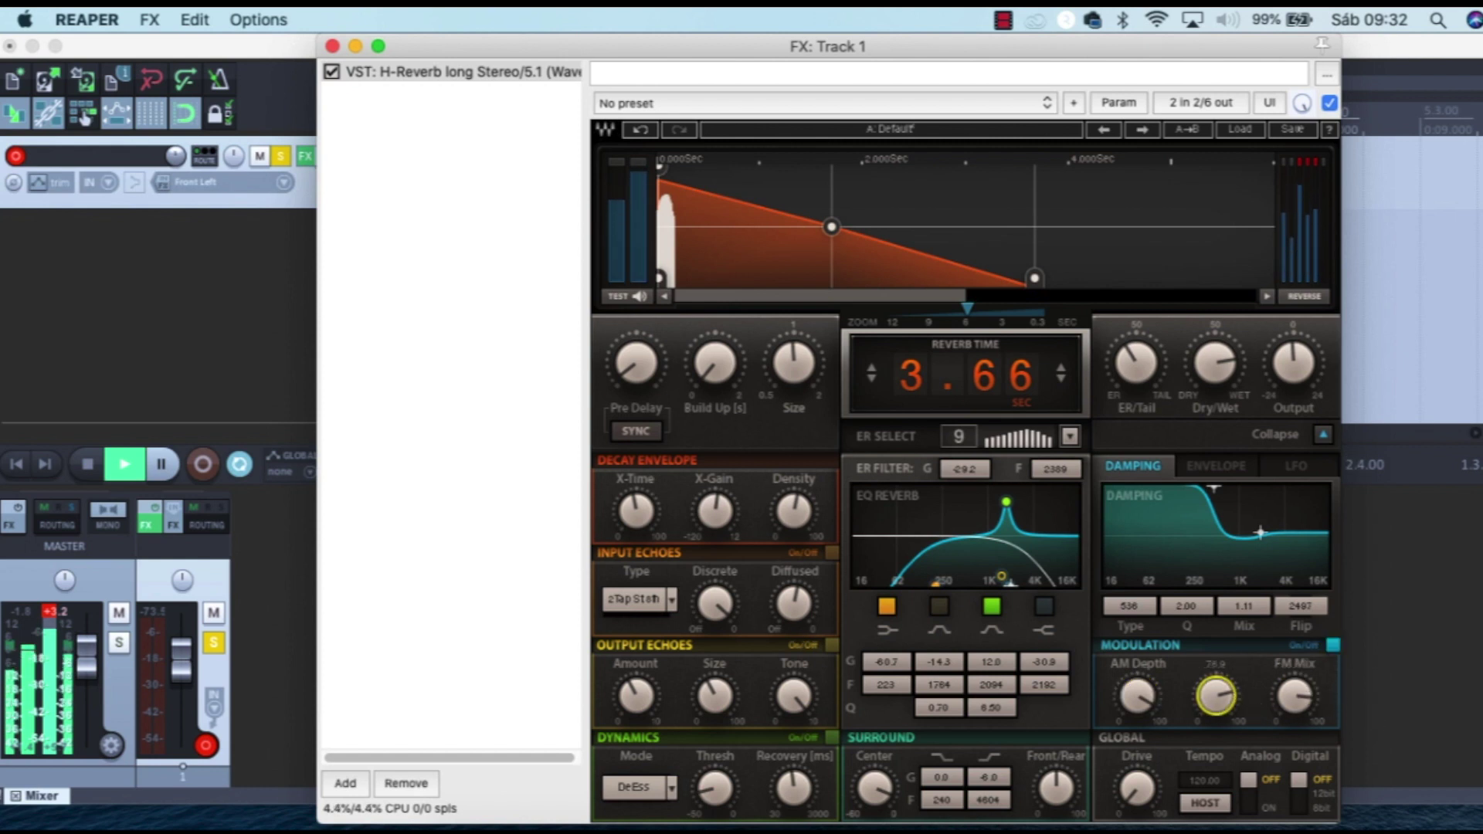
click(1145, 710)
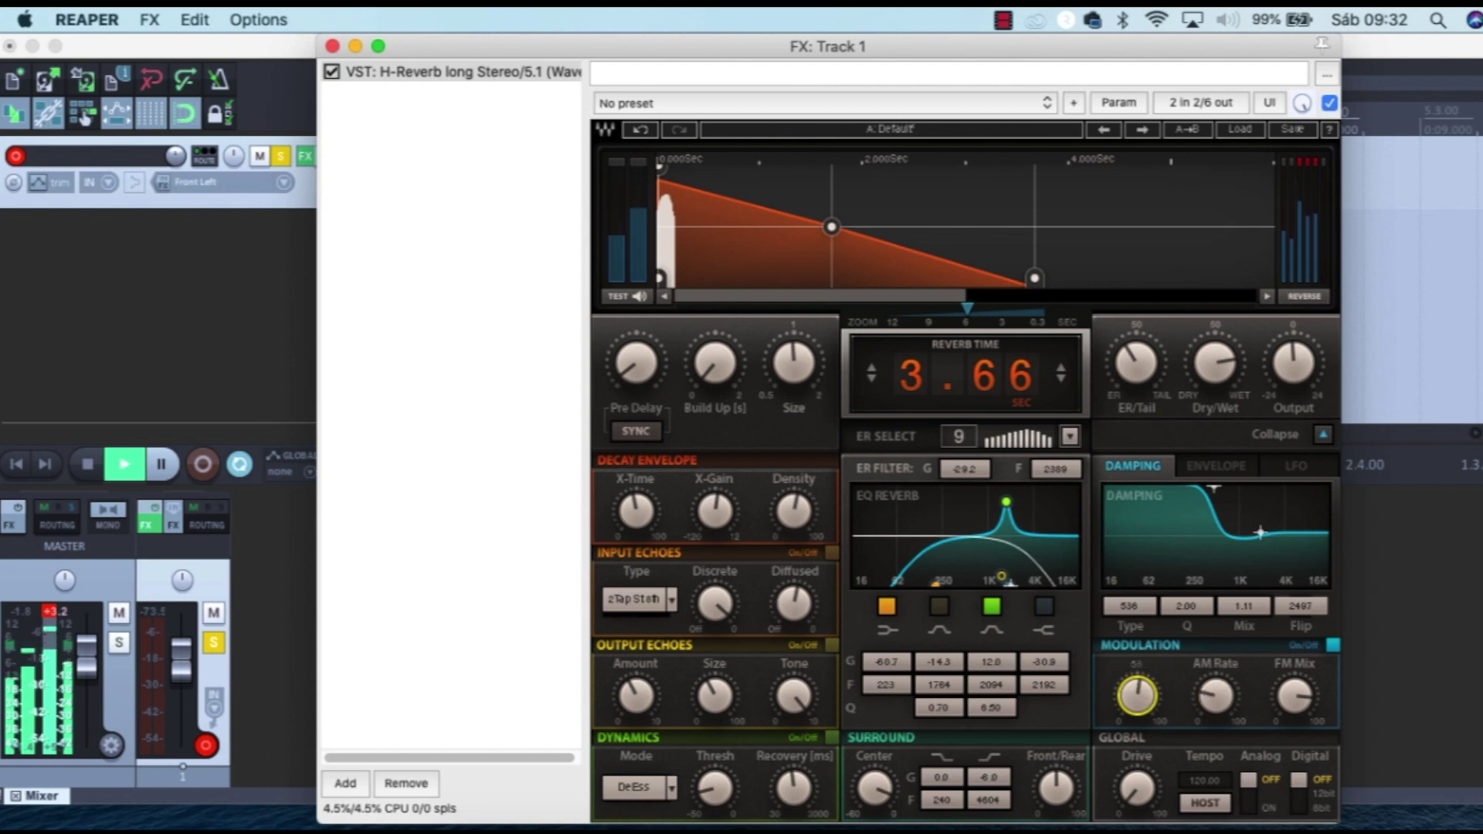
click(1215, 695)
key(space)
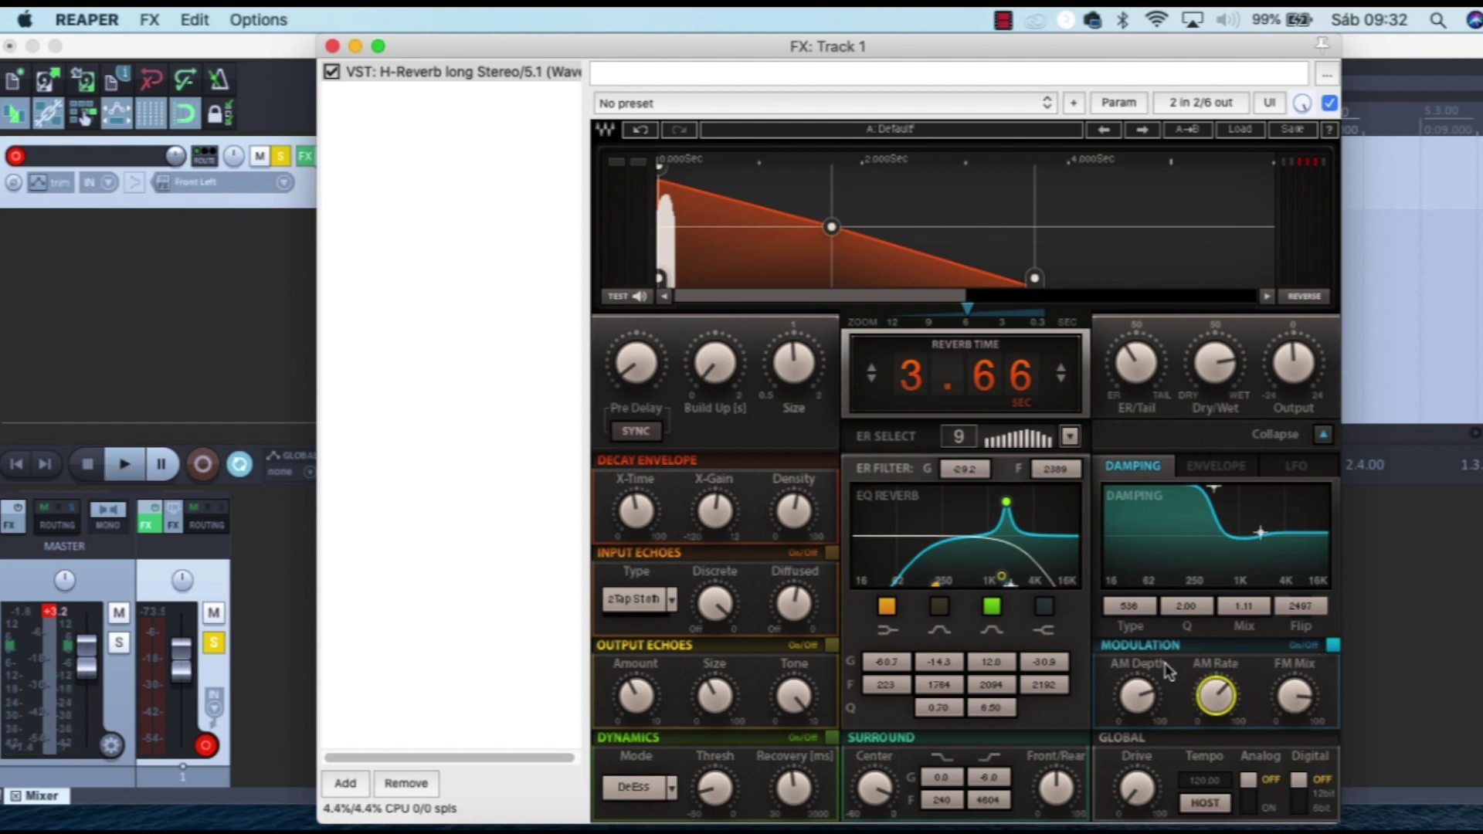
click(1137, 693)
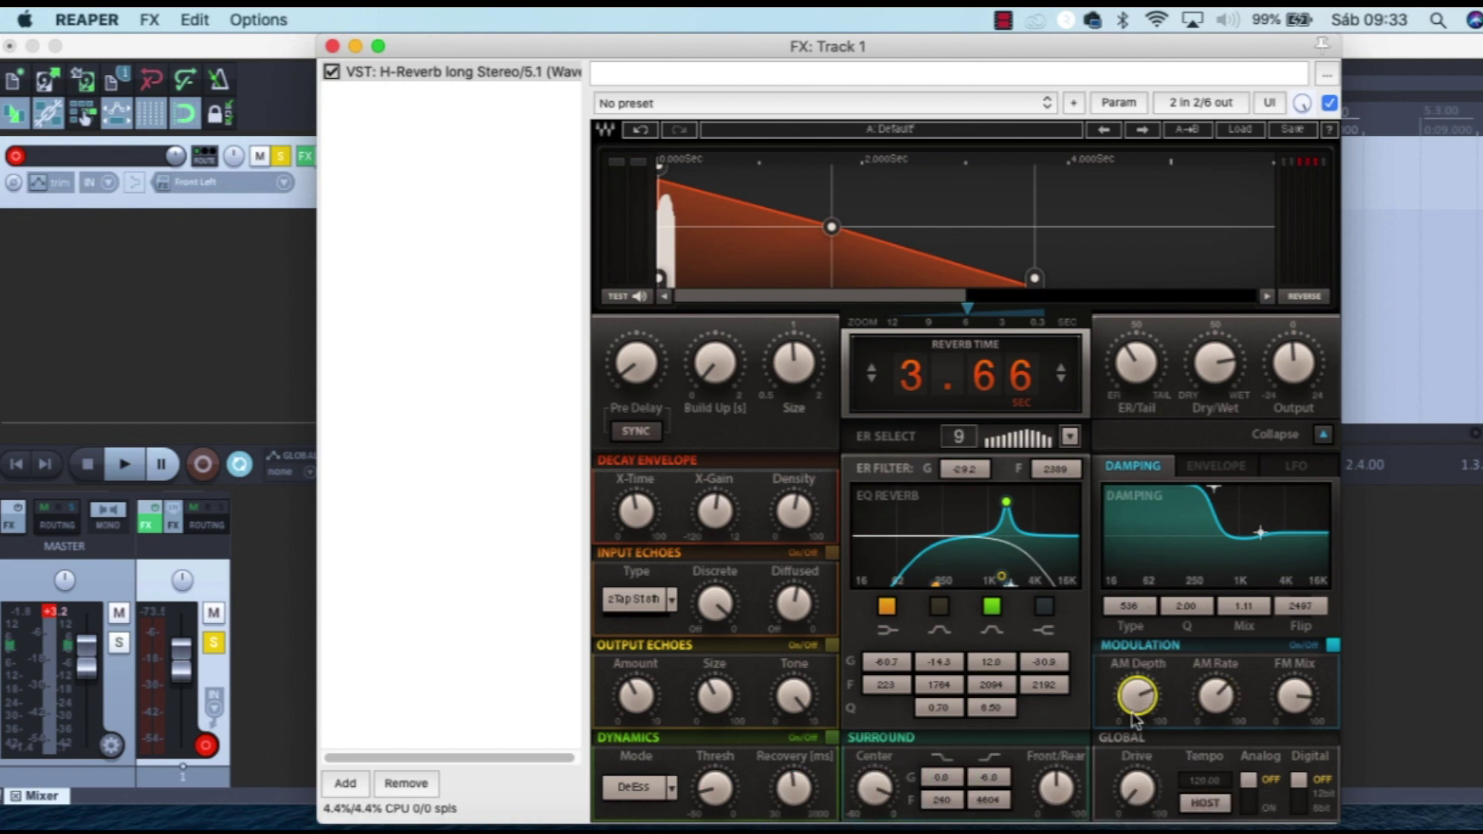
Step: Play the clip while raising the global Drive well above its minimum
key(space)
click(1135, 788)
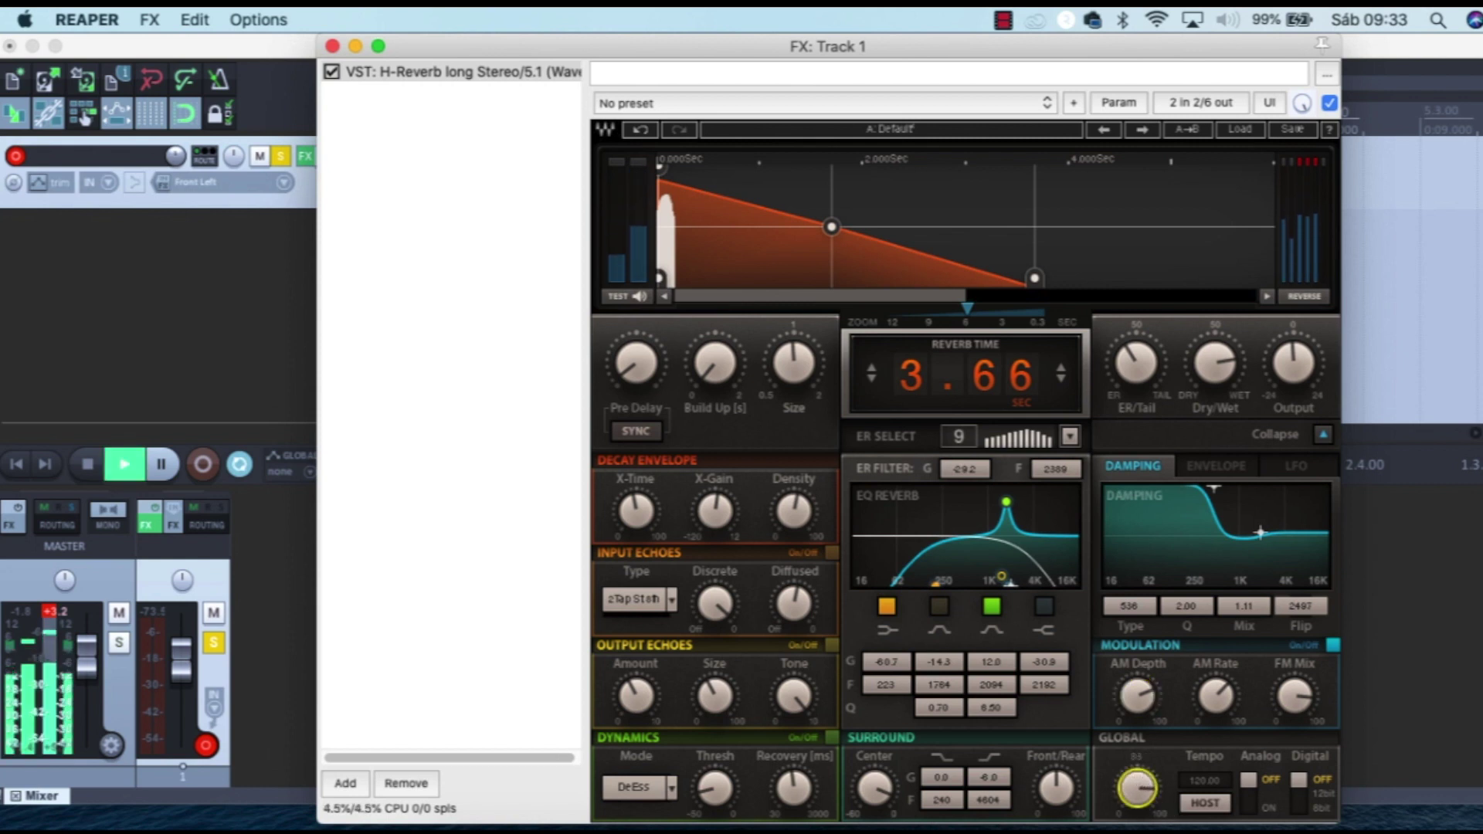
drag(1135, 788, 1131, 795)
key(space)
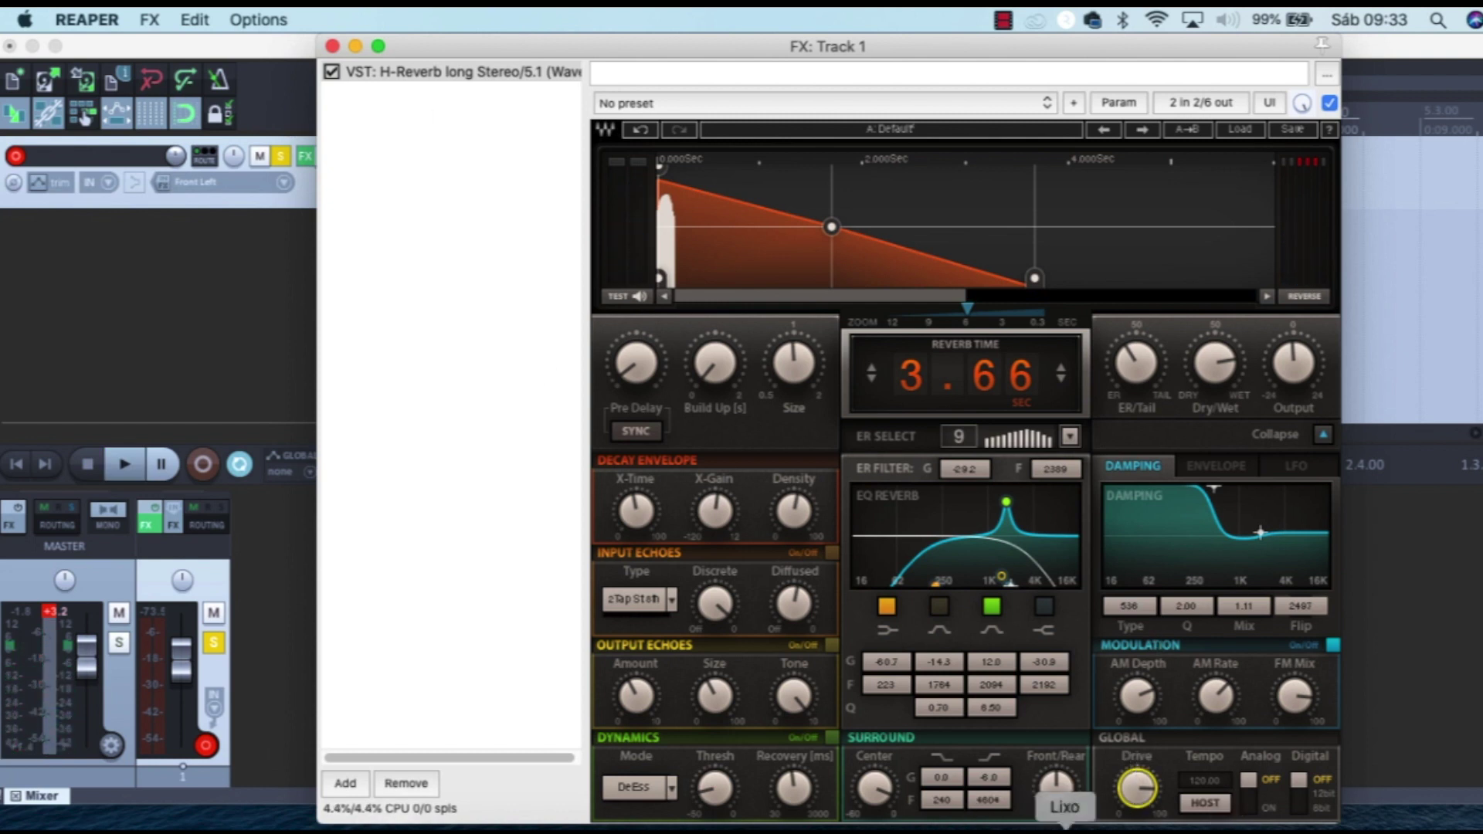
Step: Try the internal tempo source with a low and a high tempo, returning to the host tempo each time
click(1206, 803)
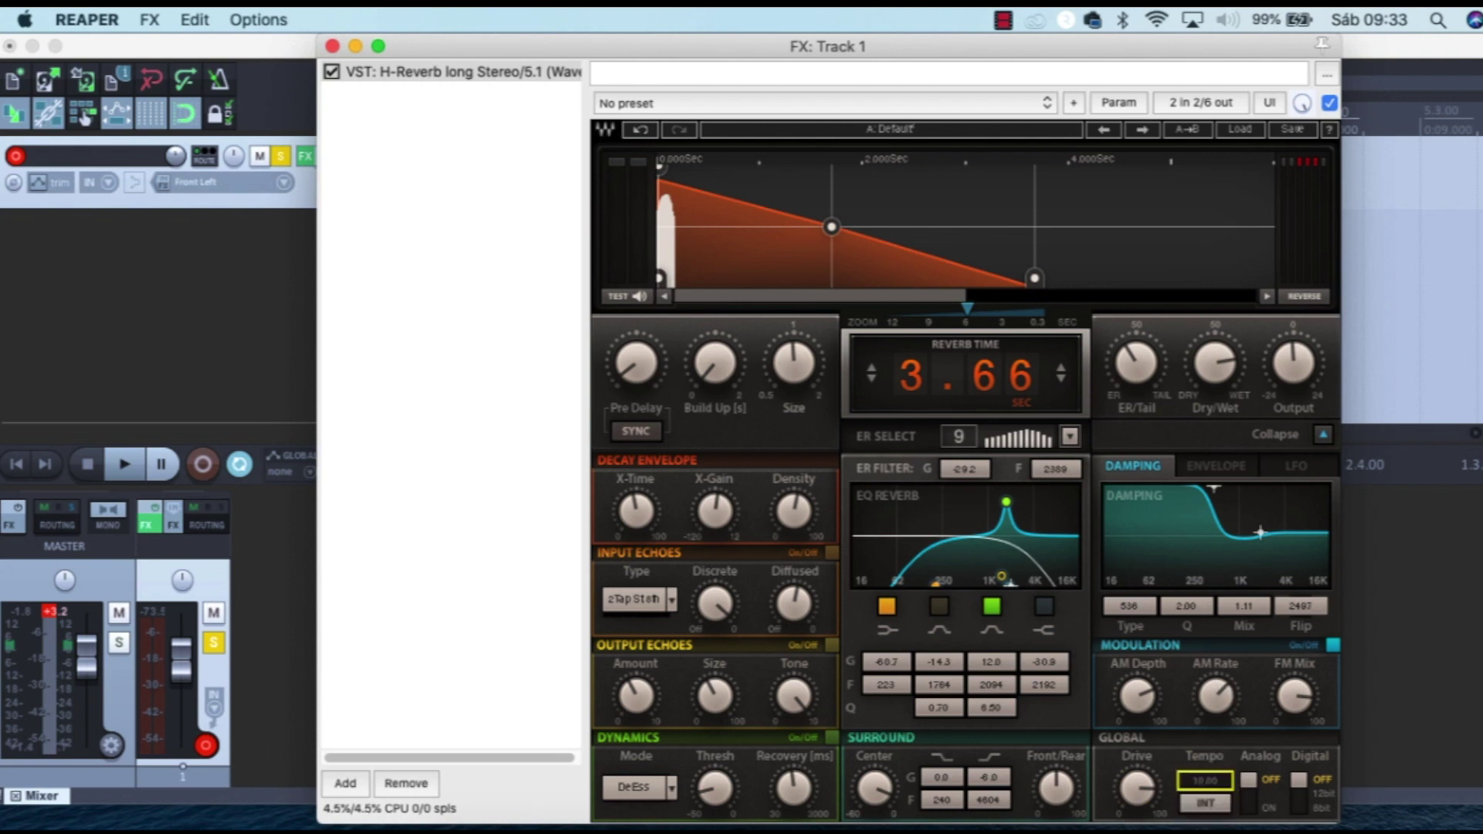
click(1217, 803)
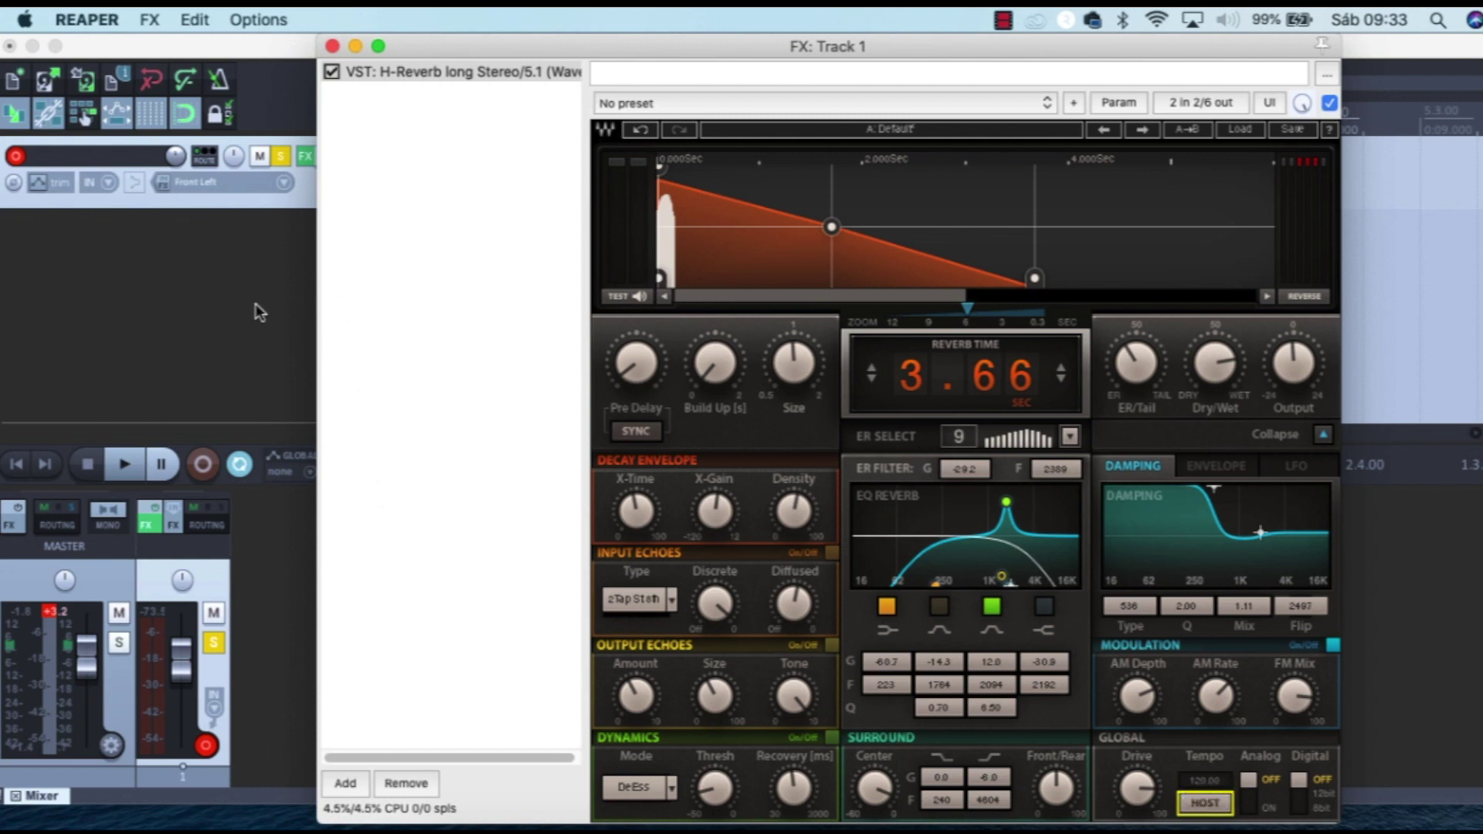
click(1209, 803)
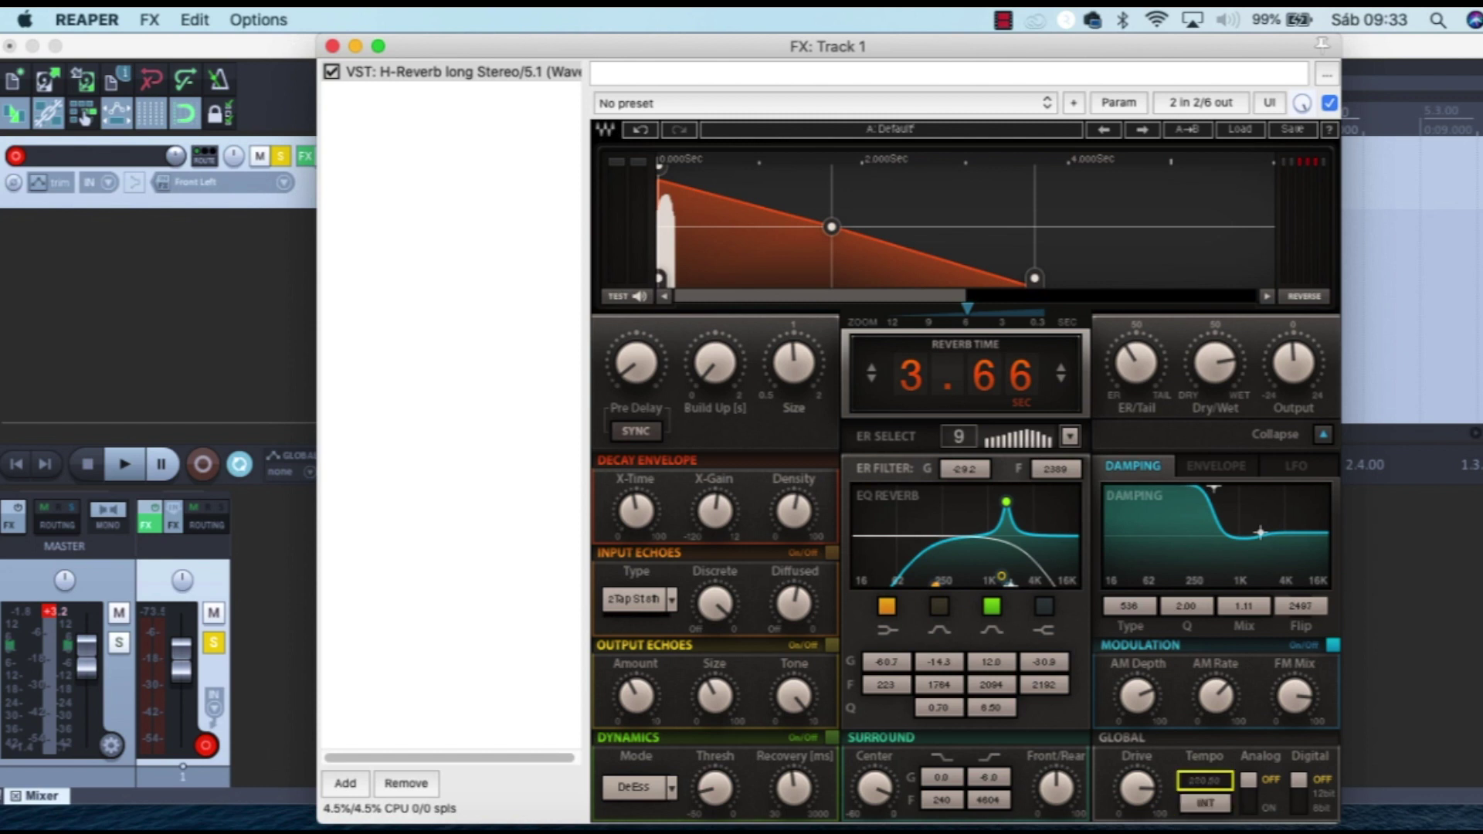
click(1207, 803)
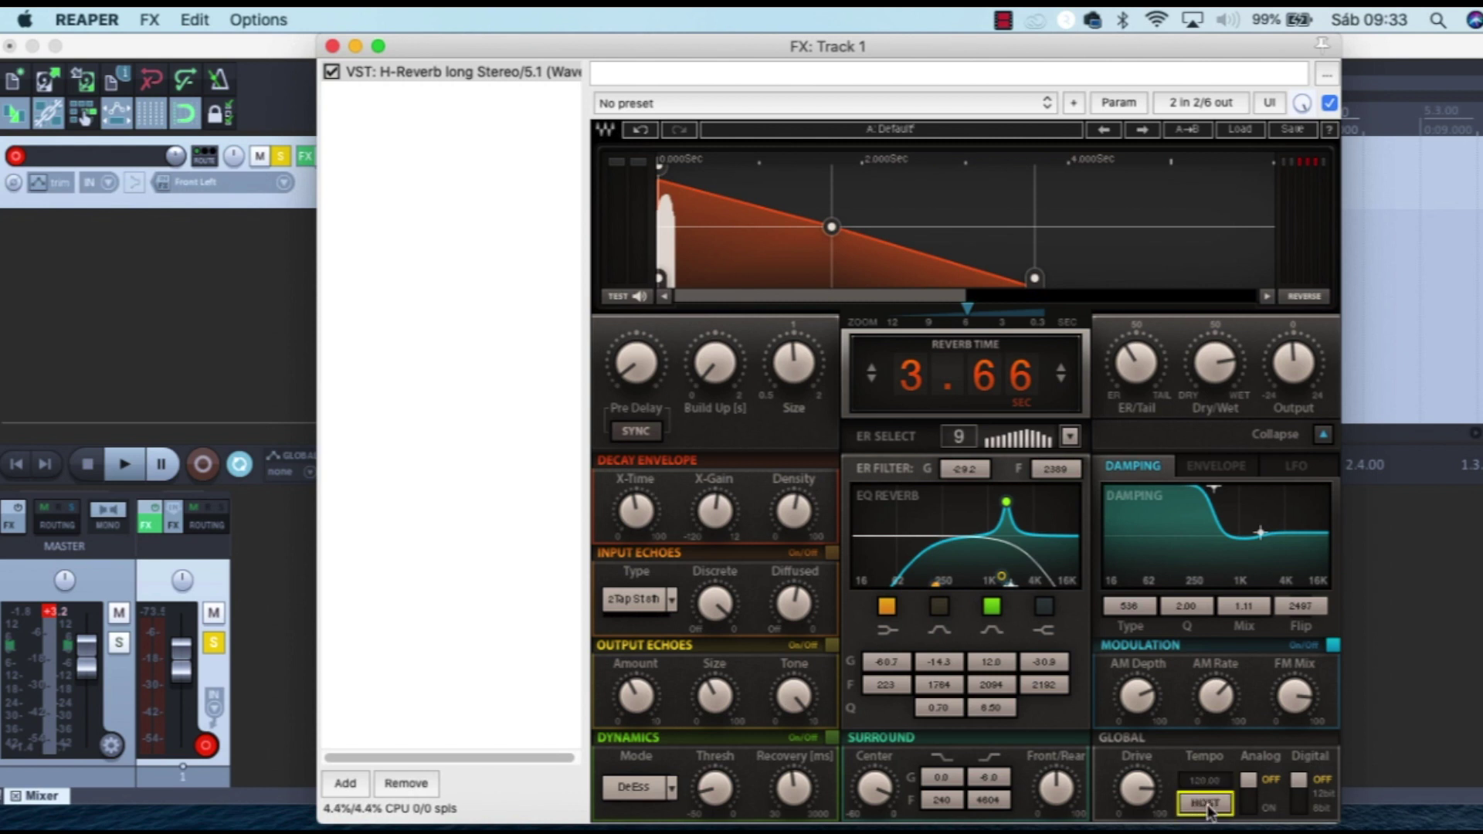
Step: Try the Analog option and the 8bit Digital mode, turning each one off again
click(1250, 808)
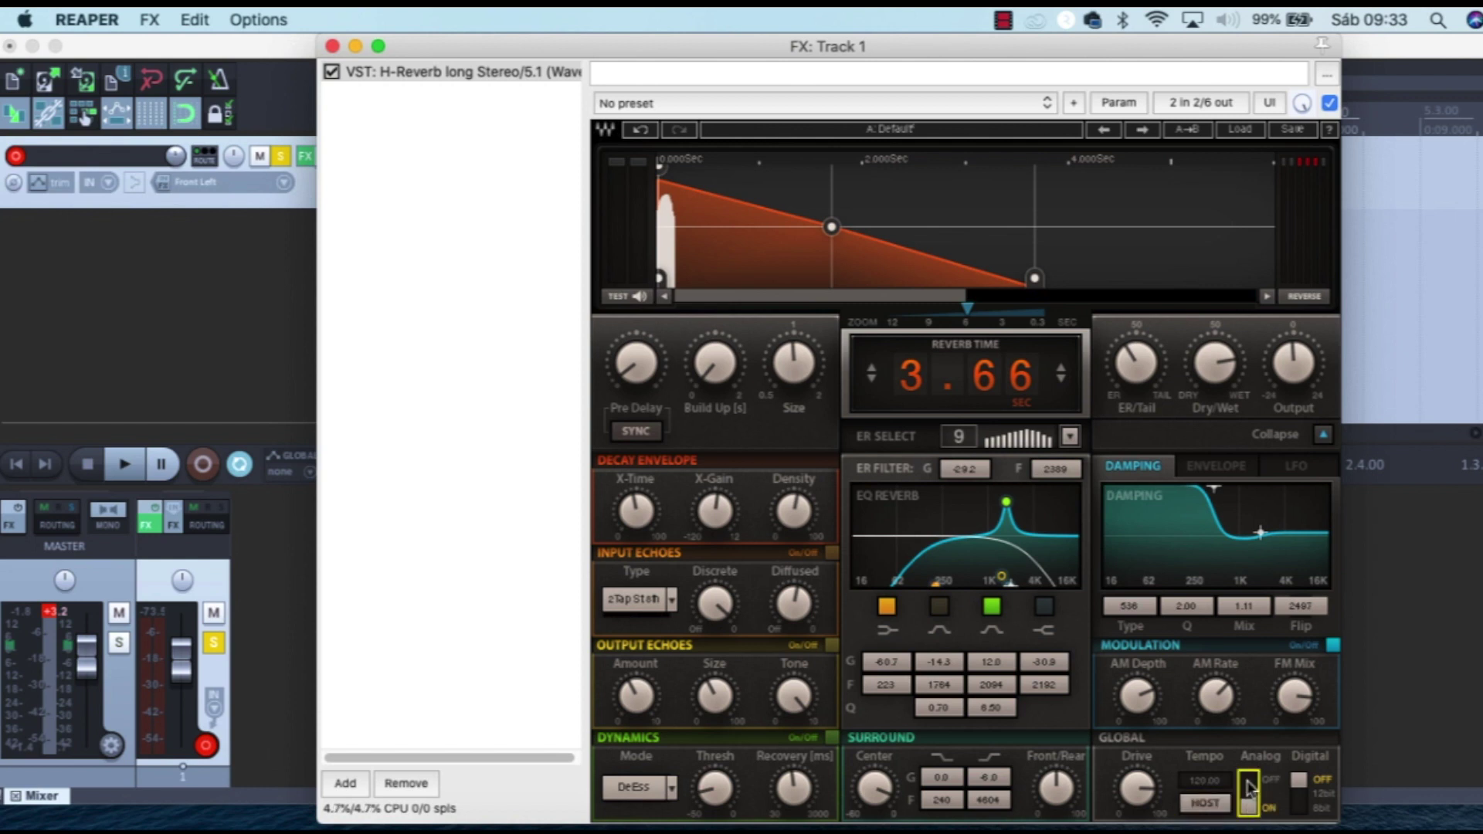
click(1247, 784)
click(1298, 796)
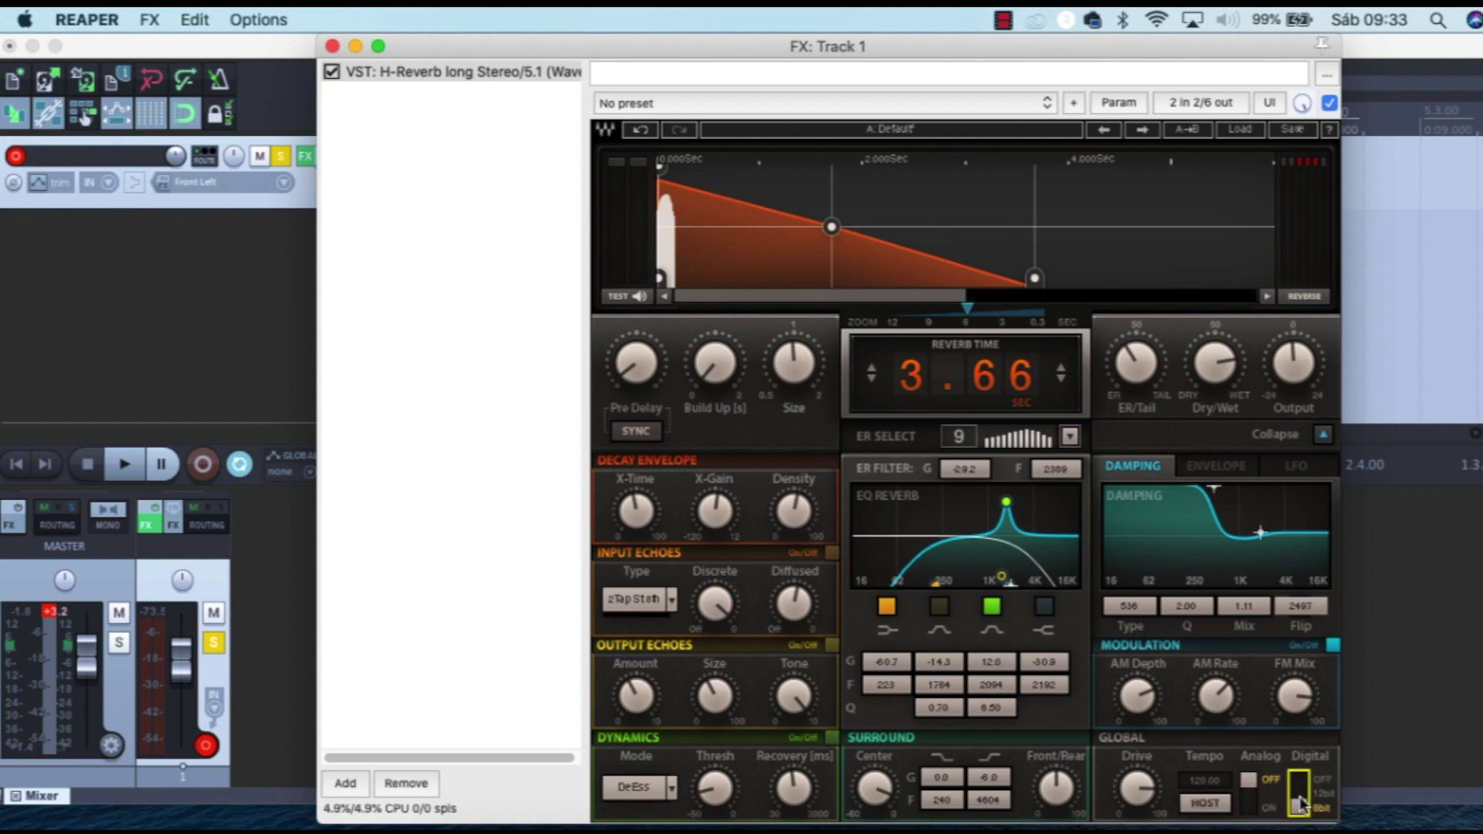
click(1303, 782)
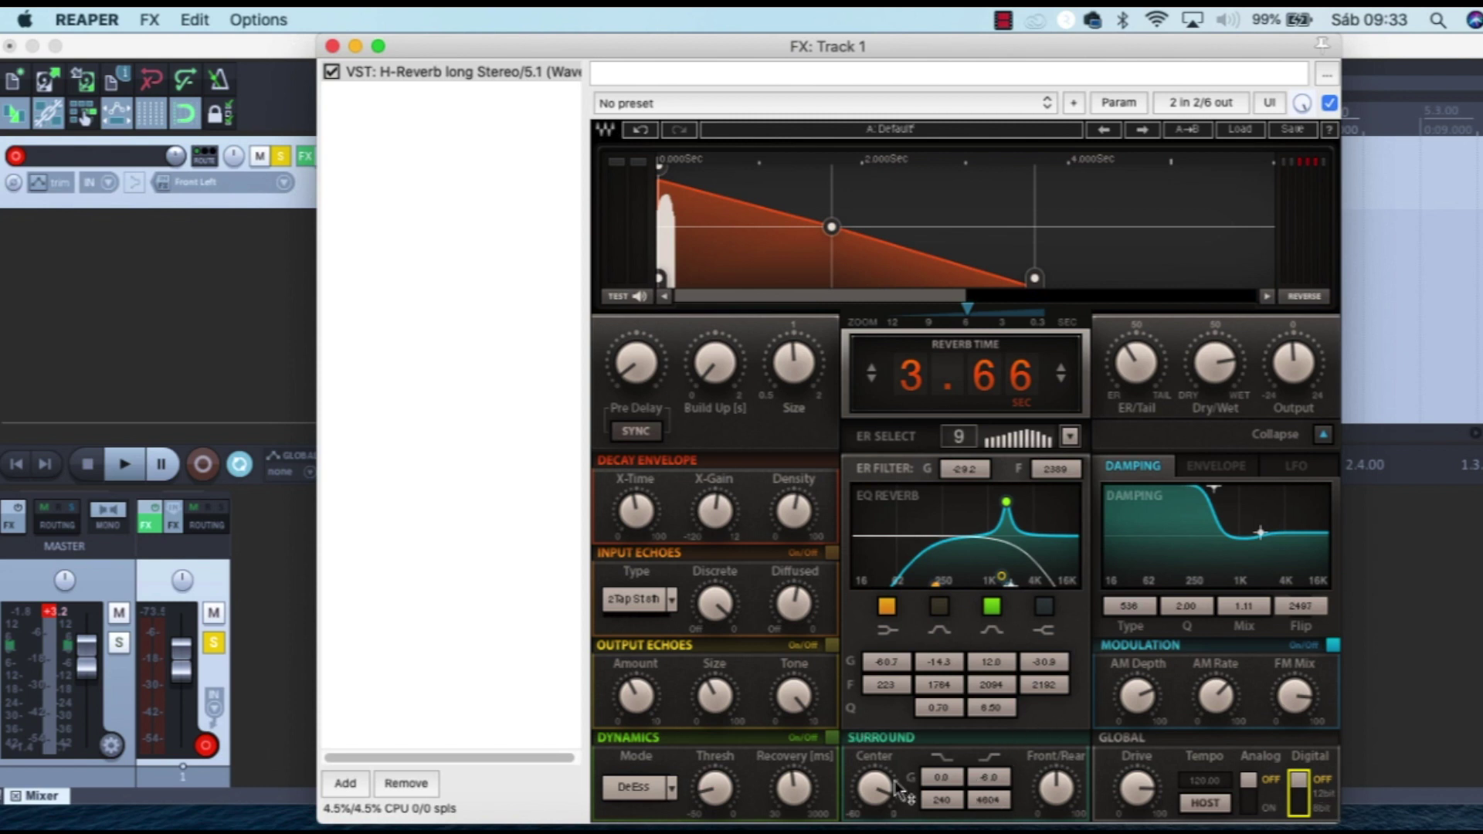
Step: Lower the surround Center level, bring it up to 0.0, and play the clip
click(863, 792)
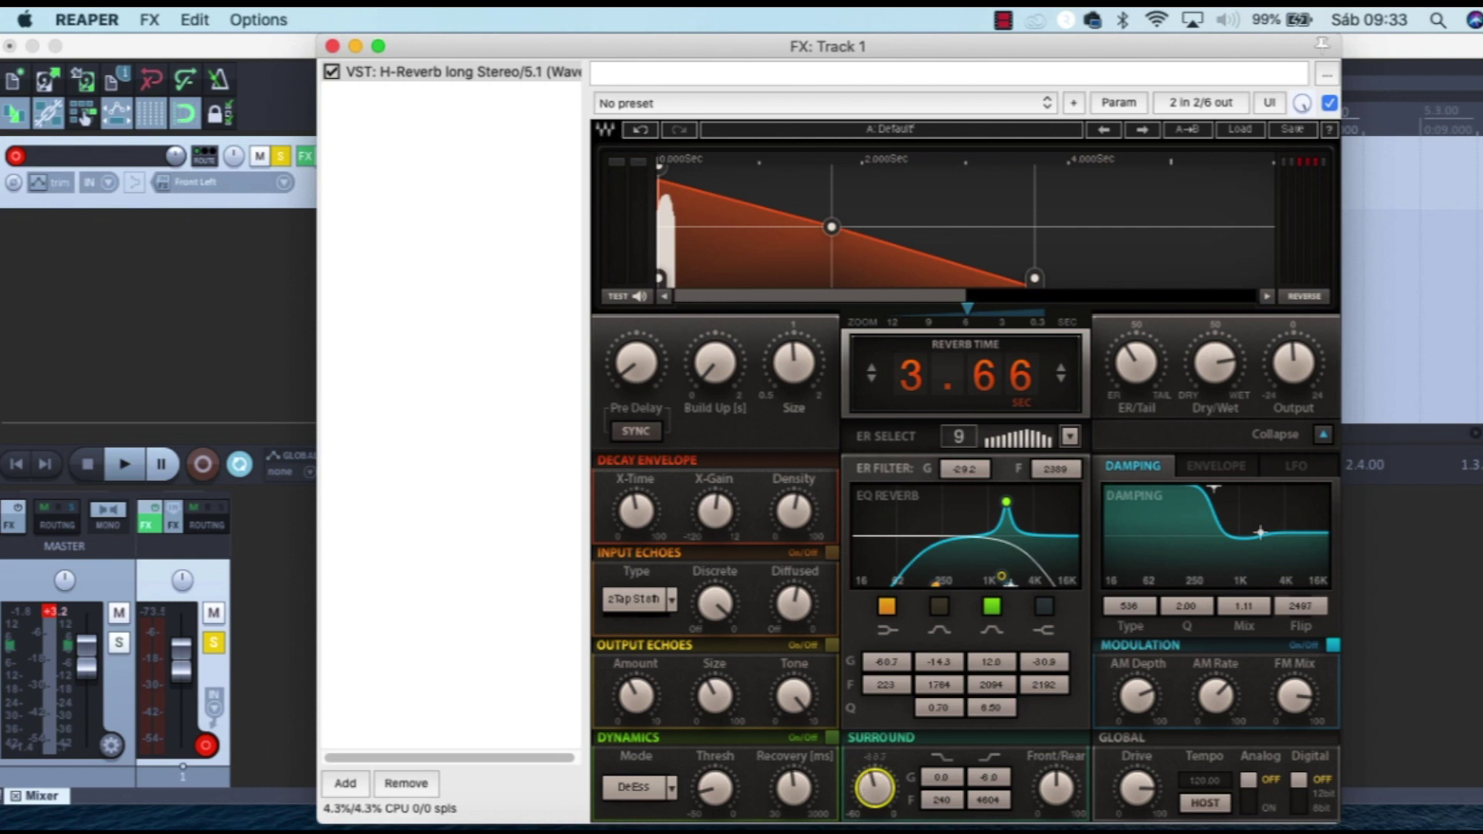
key(space)
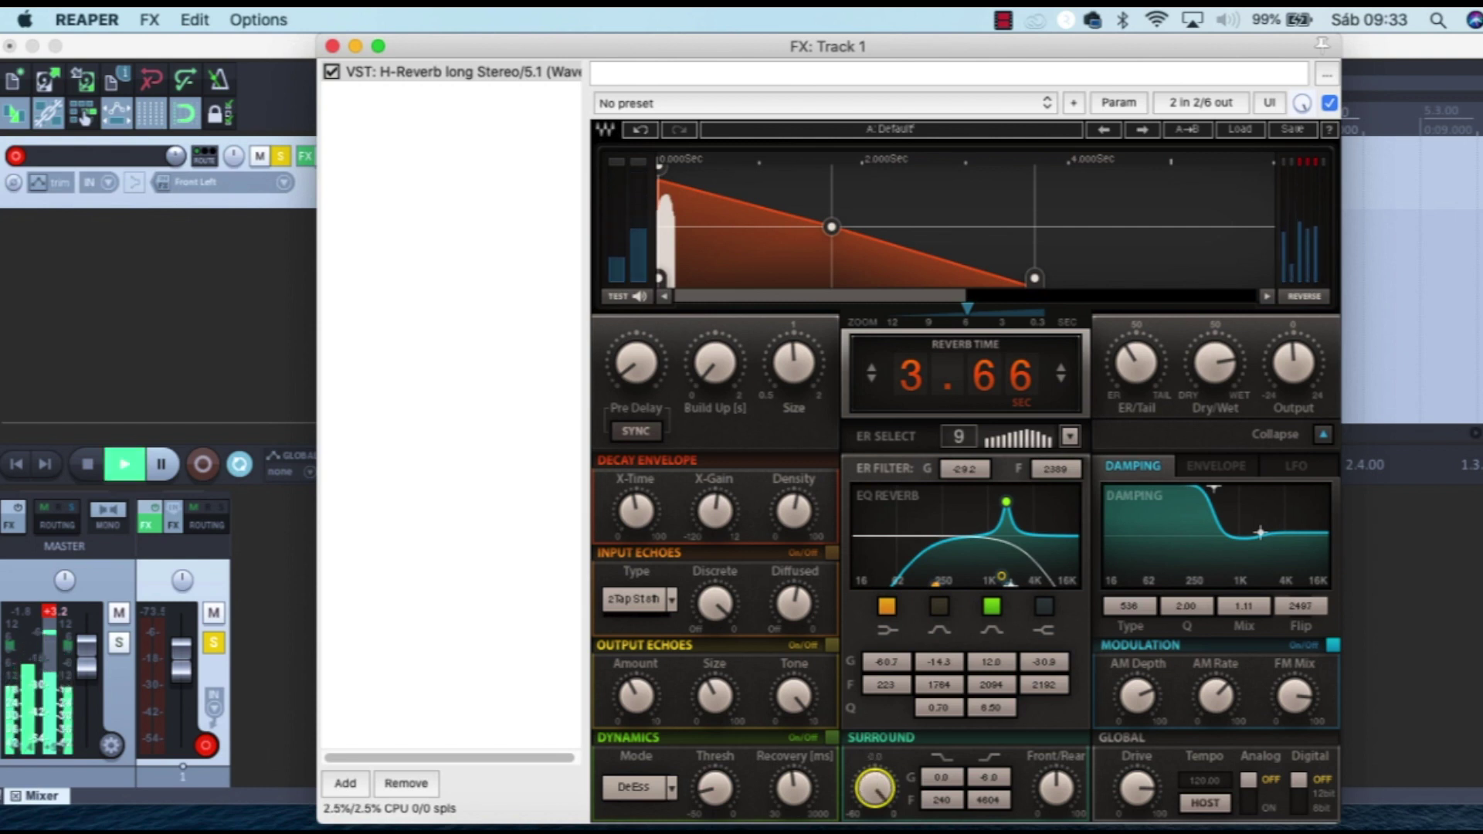
mouse_move(991, 828)
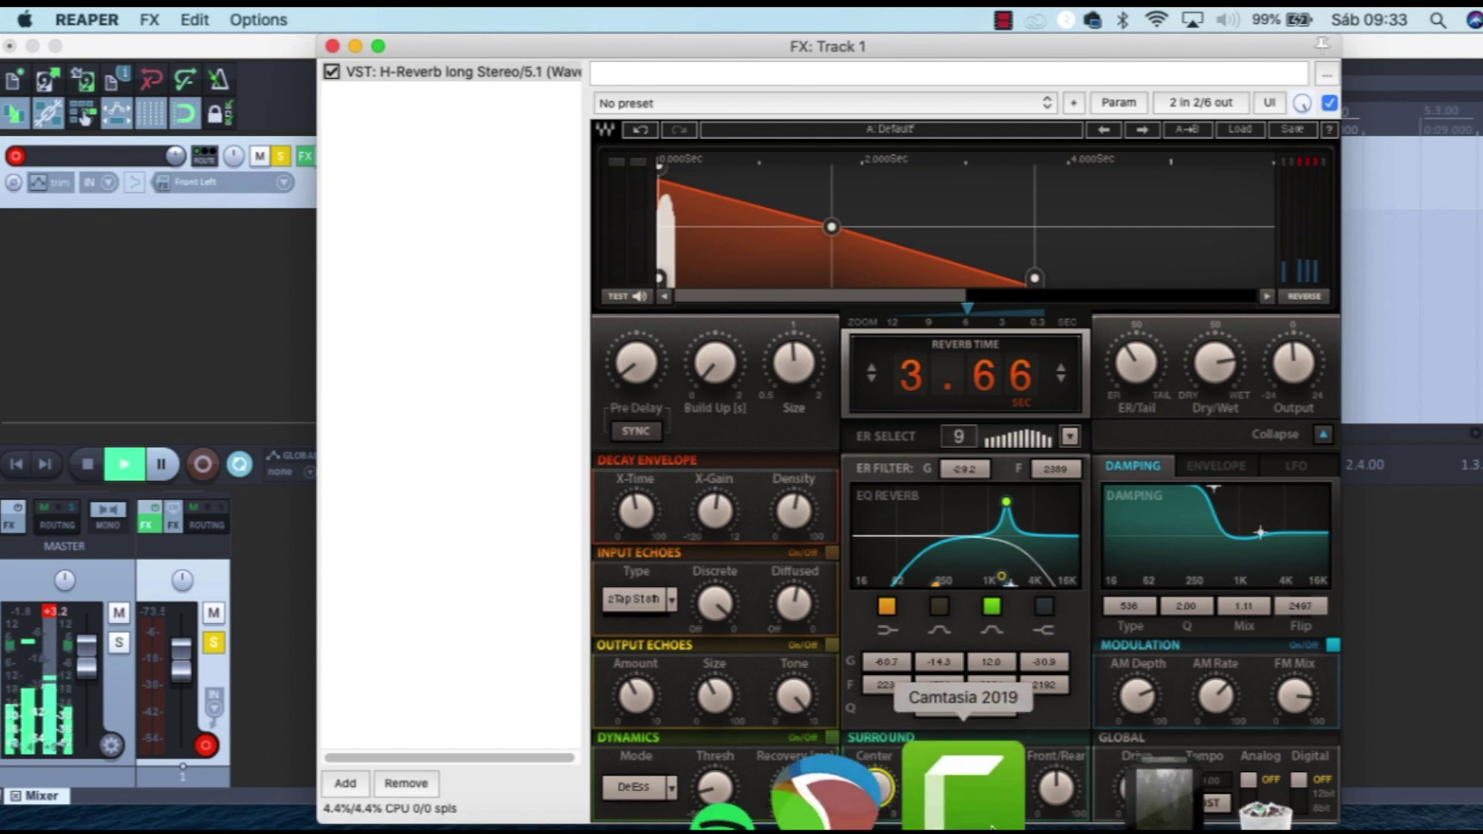
Step: Raise the surround low-shelf gain to 12.0, audition Front/Rear at 0.0, and stop playback
drag(943, 771, 811, 166)
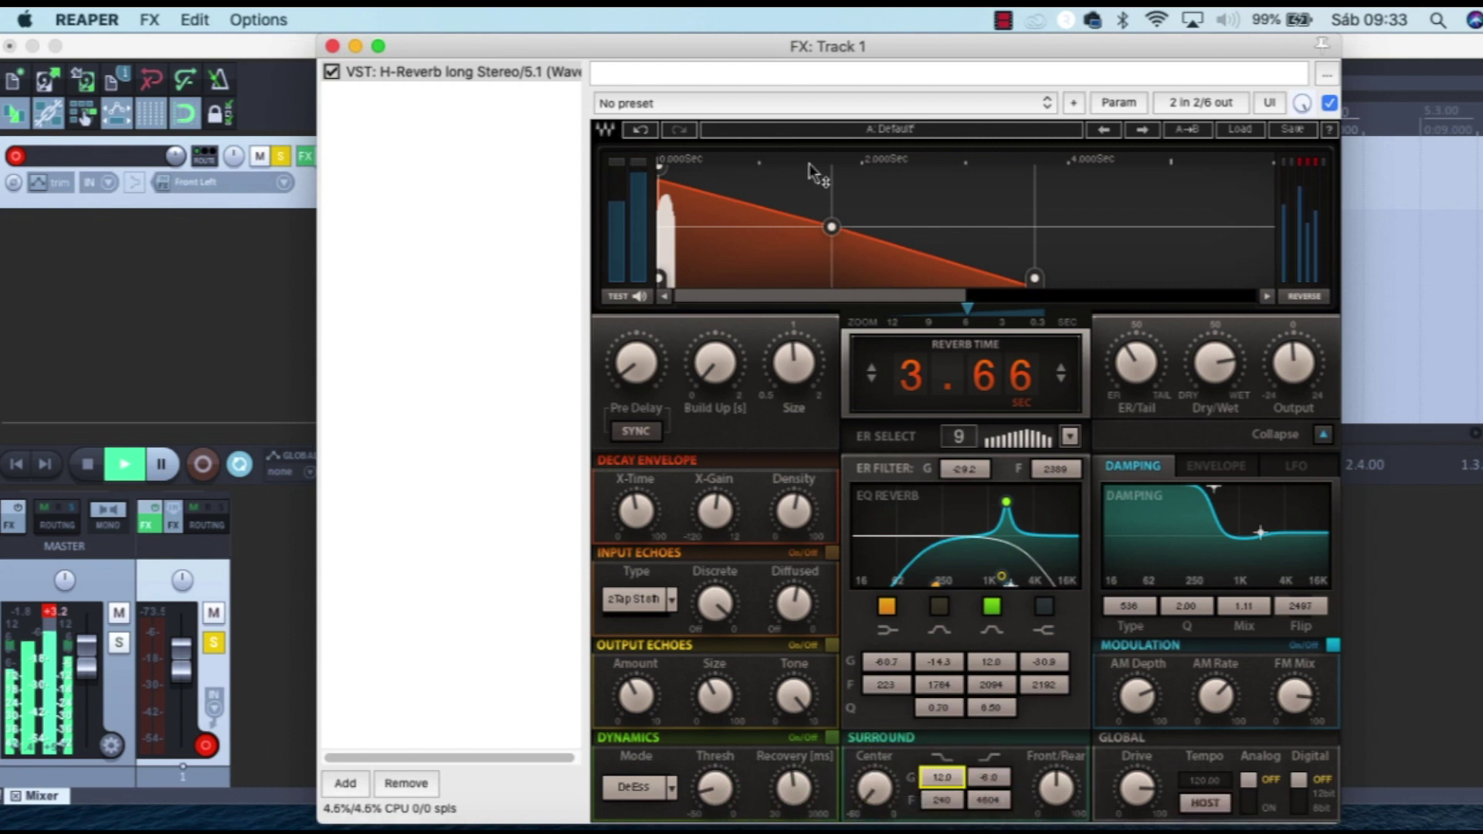
drag(1061, 775, 1061, 819)
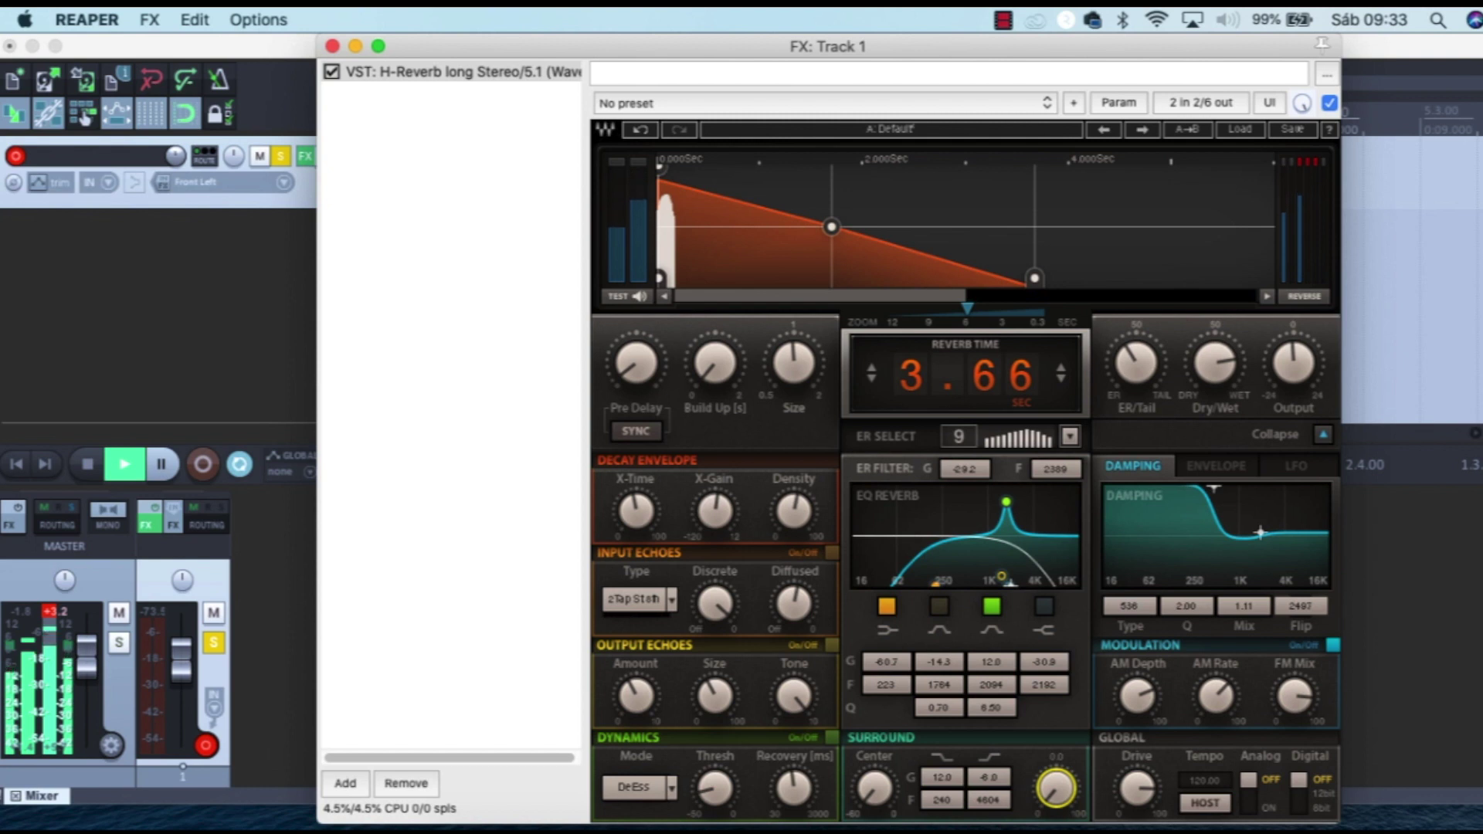
key(space)
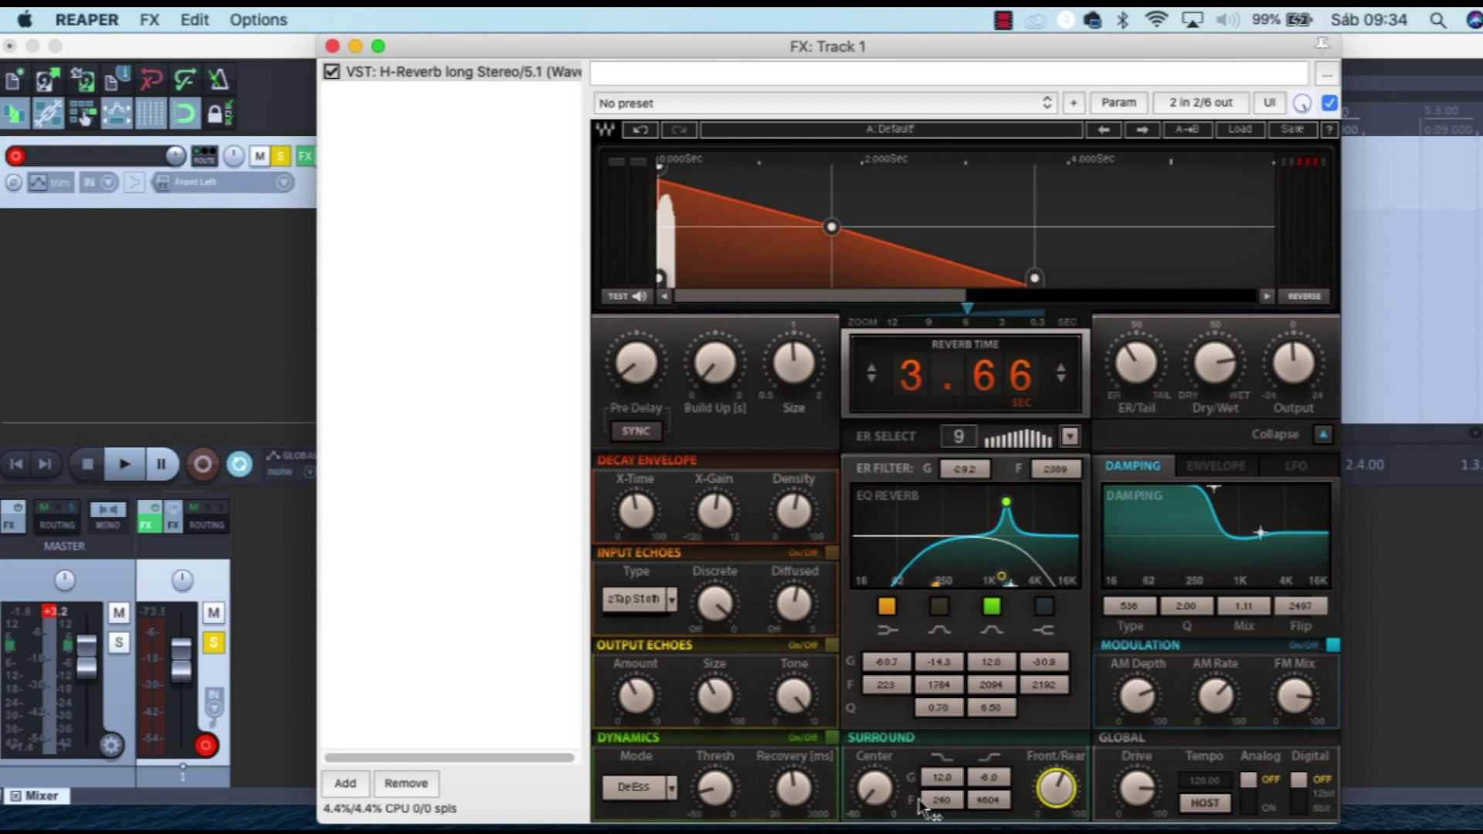
Step: Raise the surround Front/Rear balance toward the rear and bring the Center level back up
drag(1056, 791, 1056, 791)
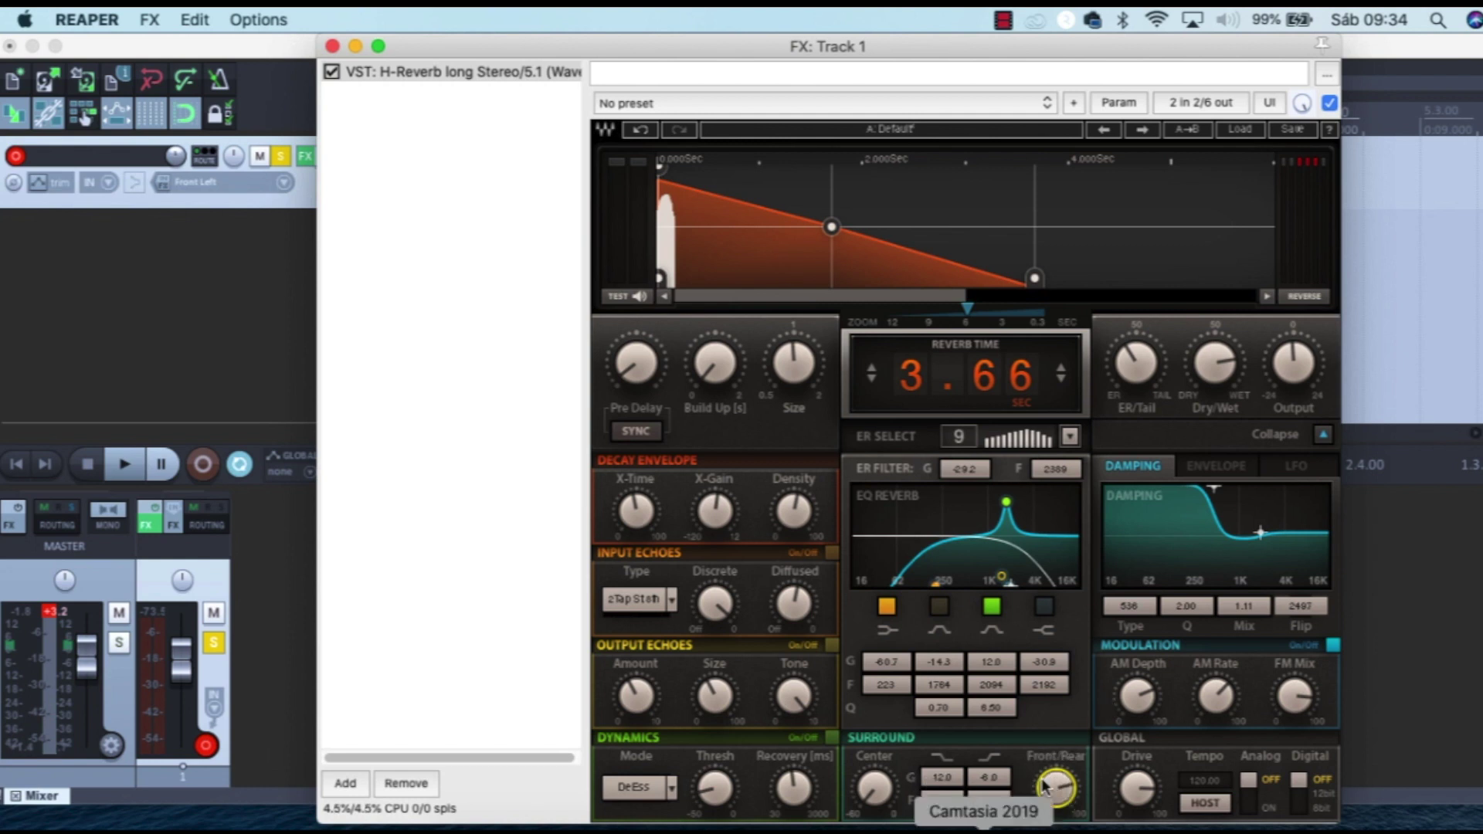
drag(873, 808, 874, 809)
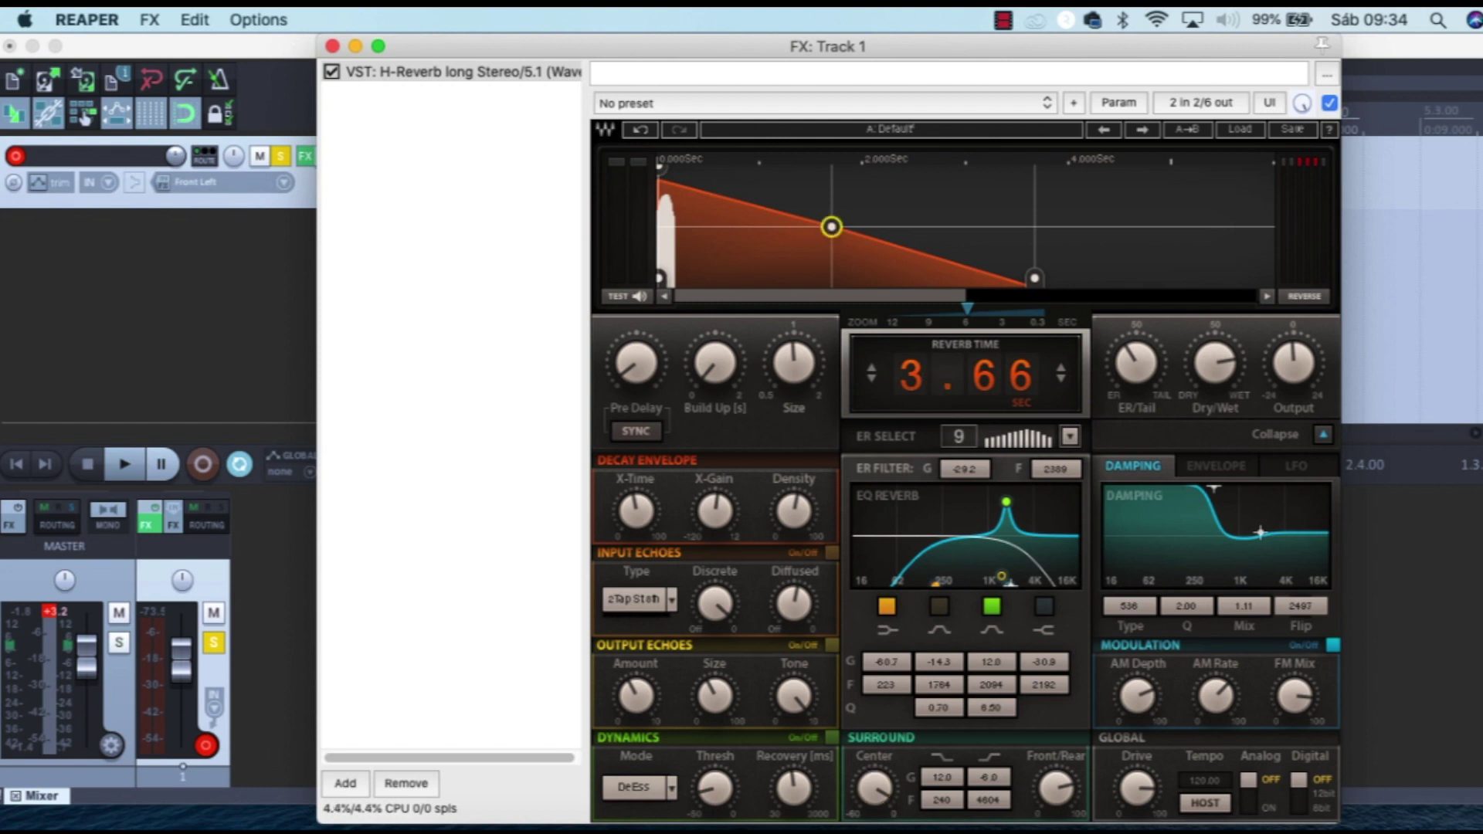
Step: Reshape the decay graph by lowering the middle point, extending the reverb time to 5.53 s and delaying the initial peak to about 0.5 s
drag(831, 227, 698, 199)
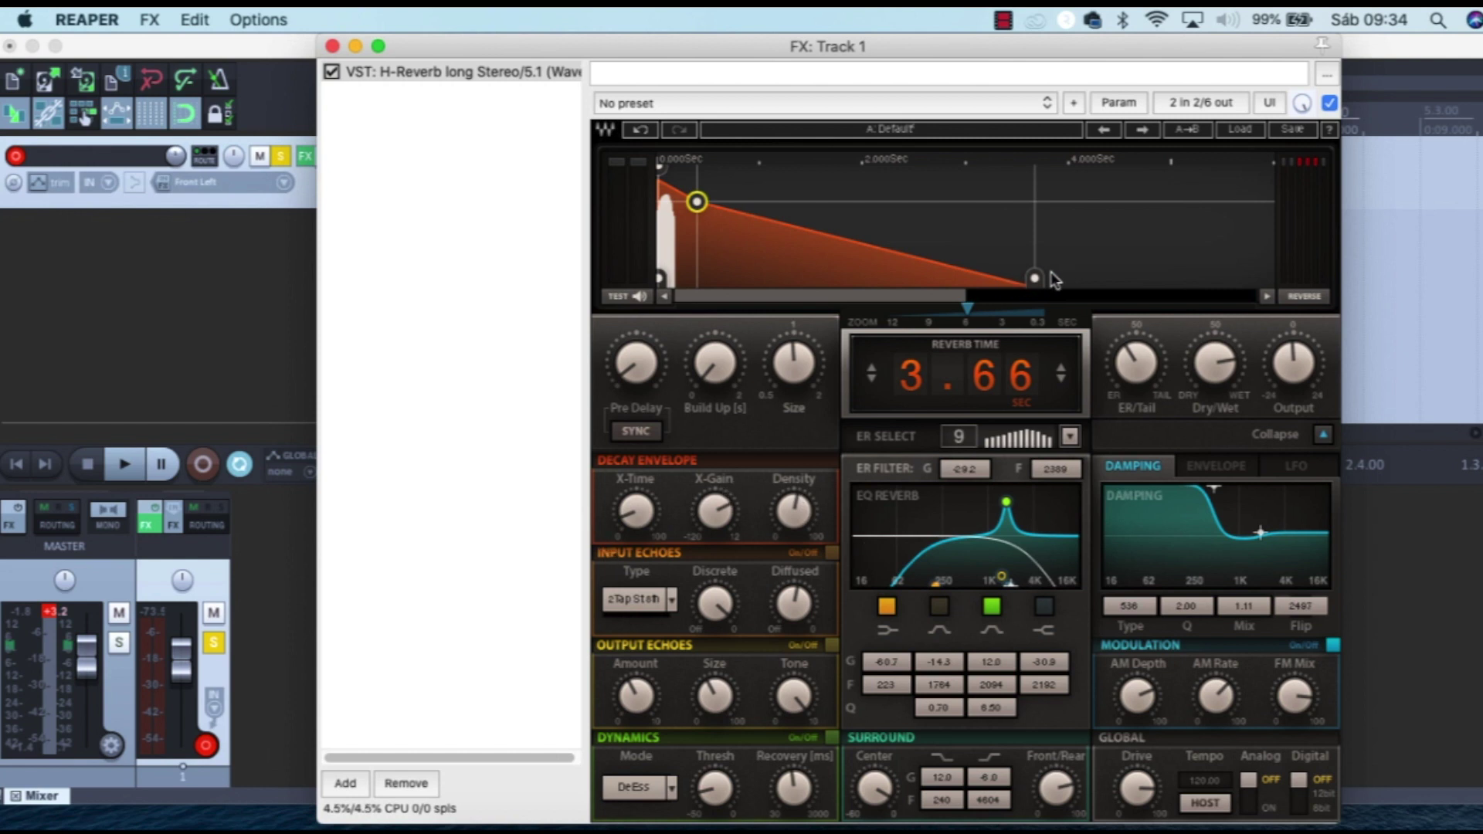
drag(1034, 278, 1227, 278)
drag(719, 202, 827, 242)
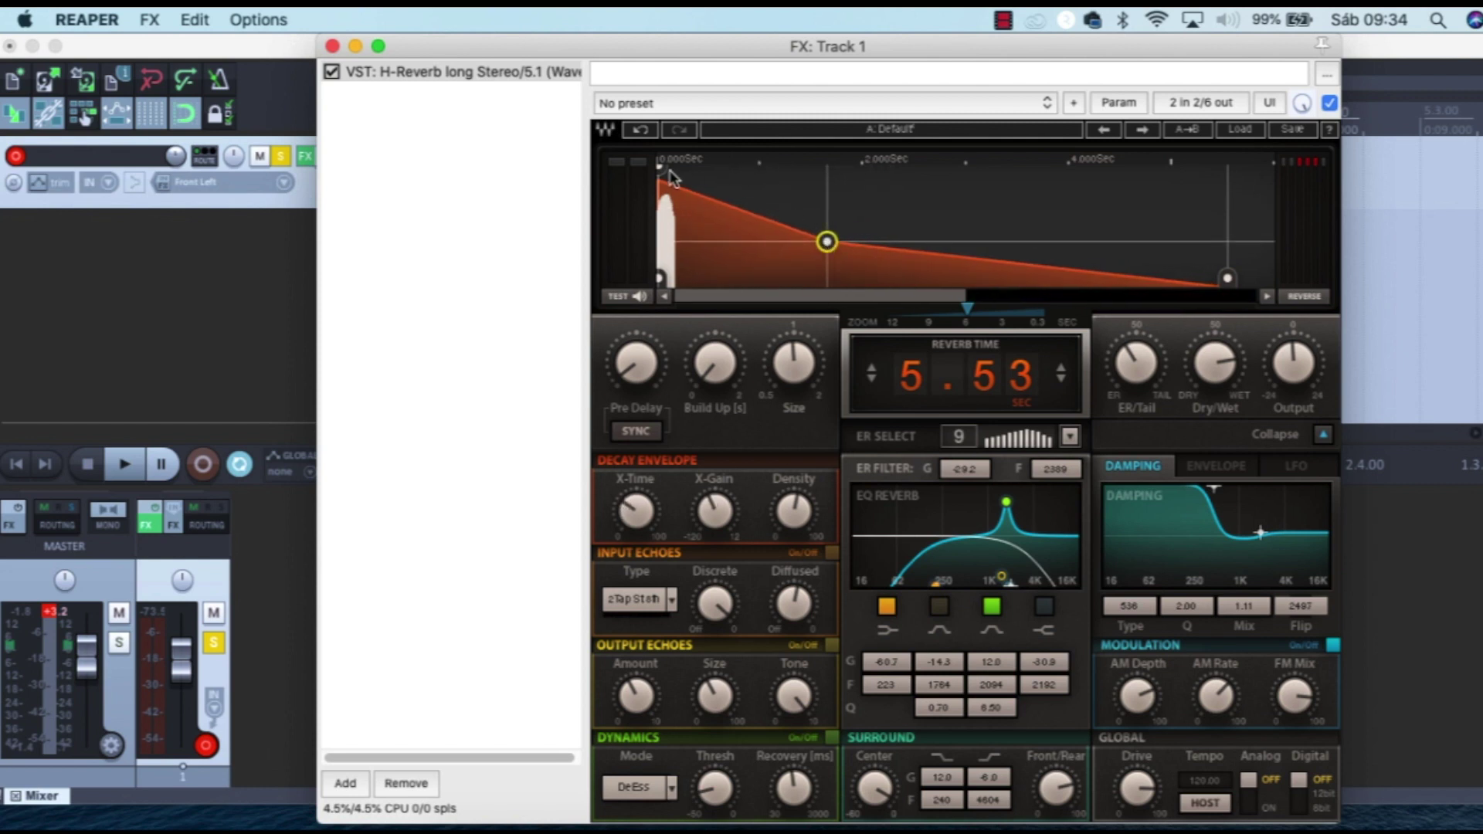
drag(669, 173, 716, 170)
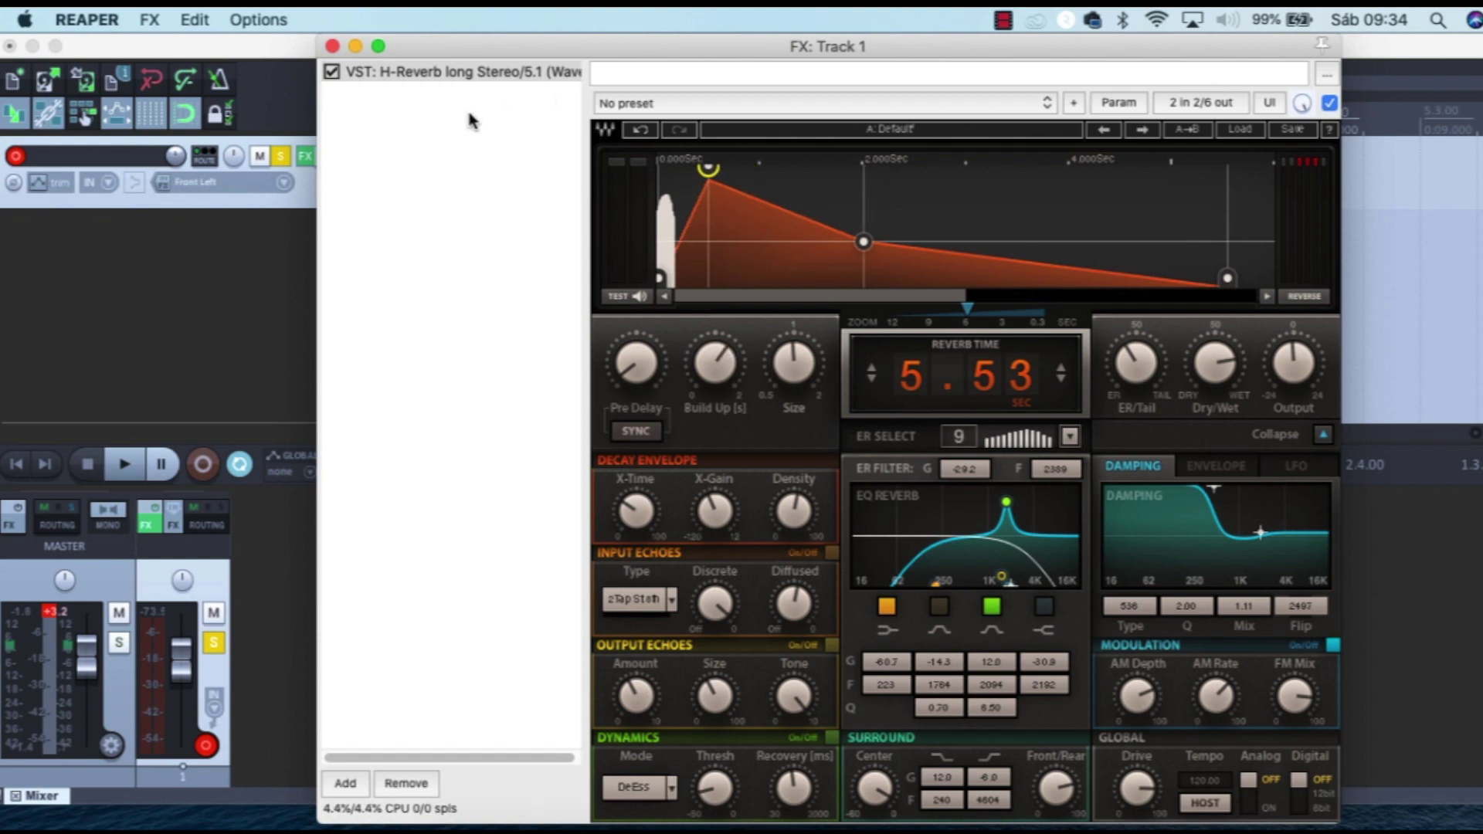